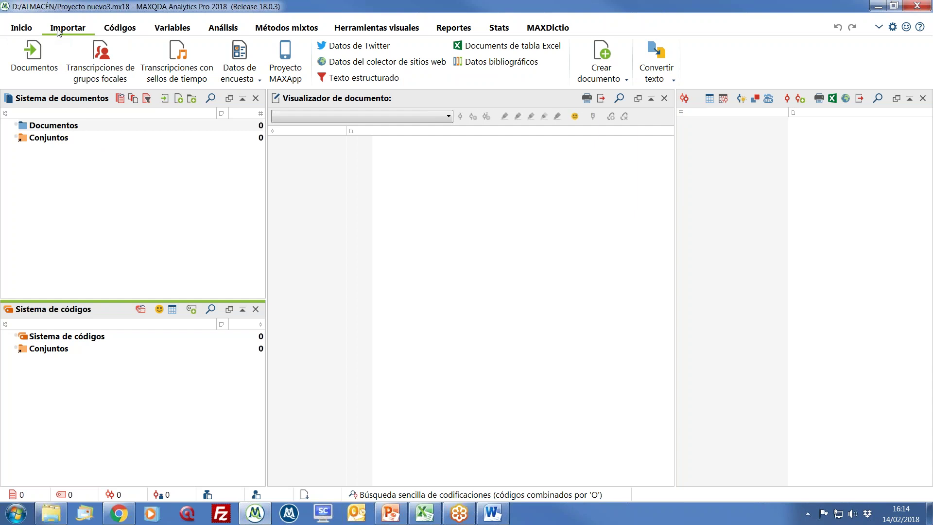
- Import imagen-01.jpg, imagen-02.jpg and presentación curso online.wmv from the Datos gráficos y videos folder, and briefly play the video
click(49, 73)
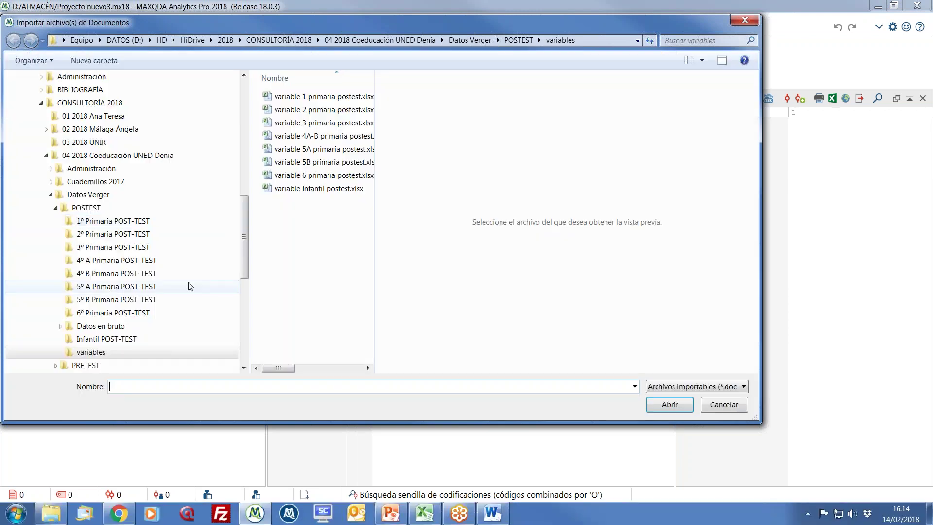
scroll(246, 233, up, 3)
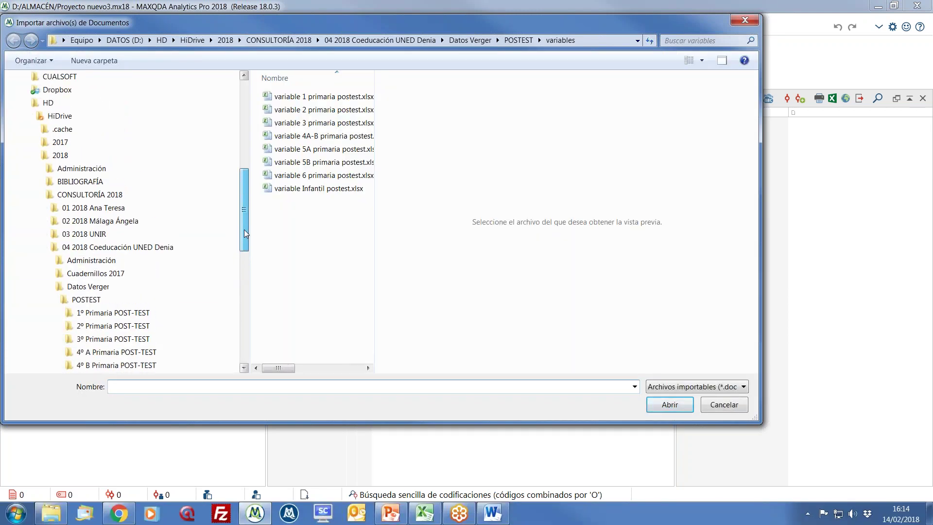
scroll(246, 234, up, 3)
click(66, 156)
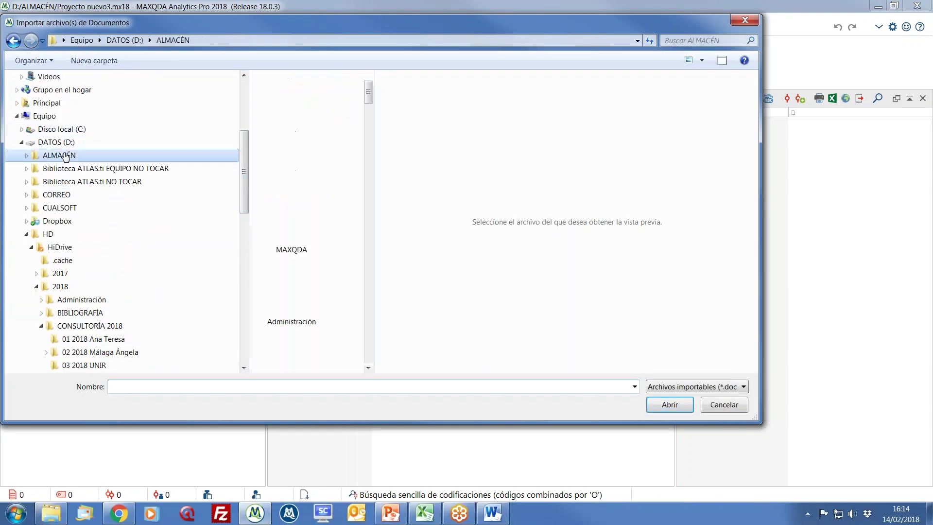
double_click(291, 214)
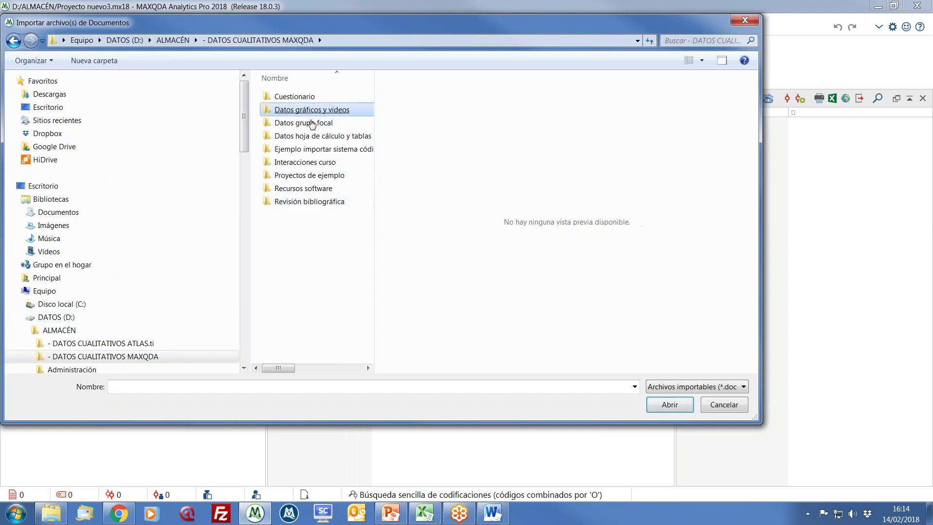
double_click(311, 111)
drag(315, 307, 340, 77)
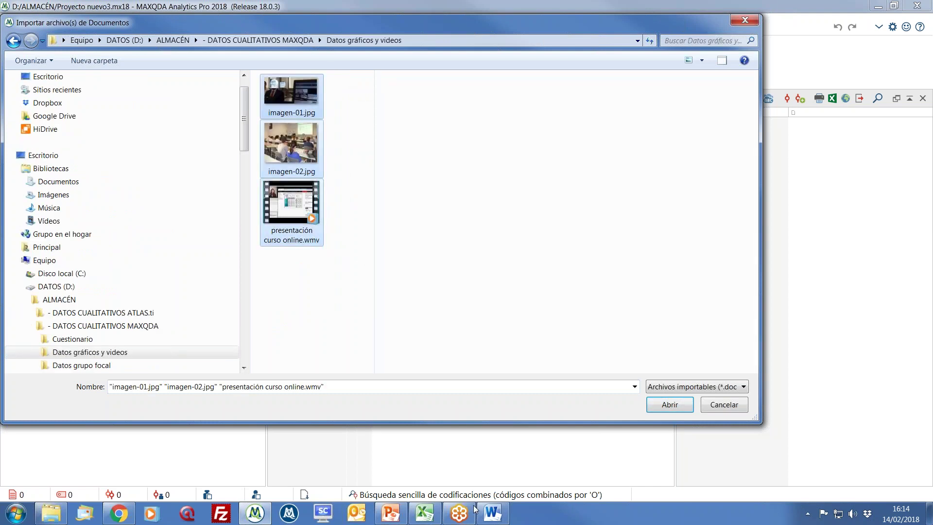
click(668, 408)
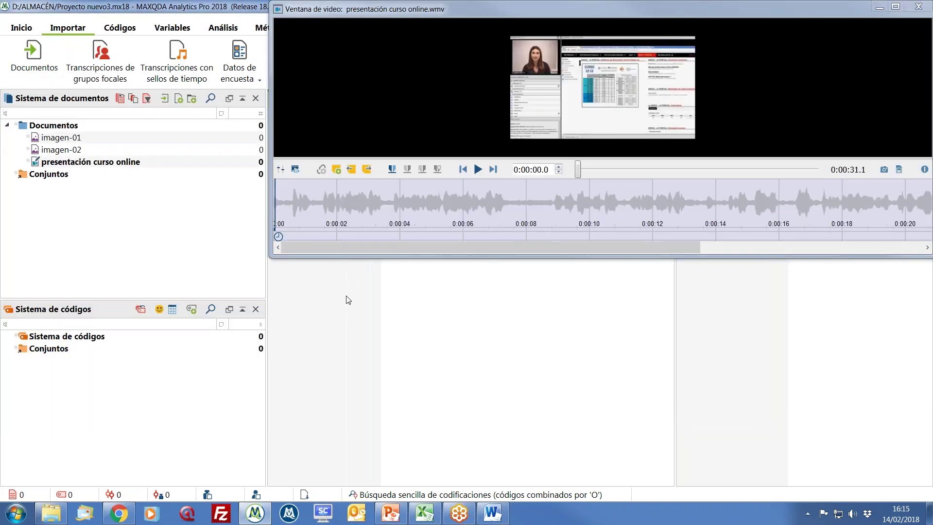
mouse_move(469, 193)
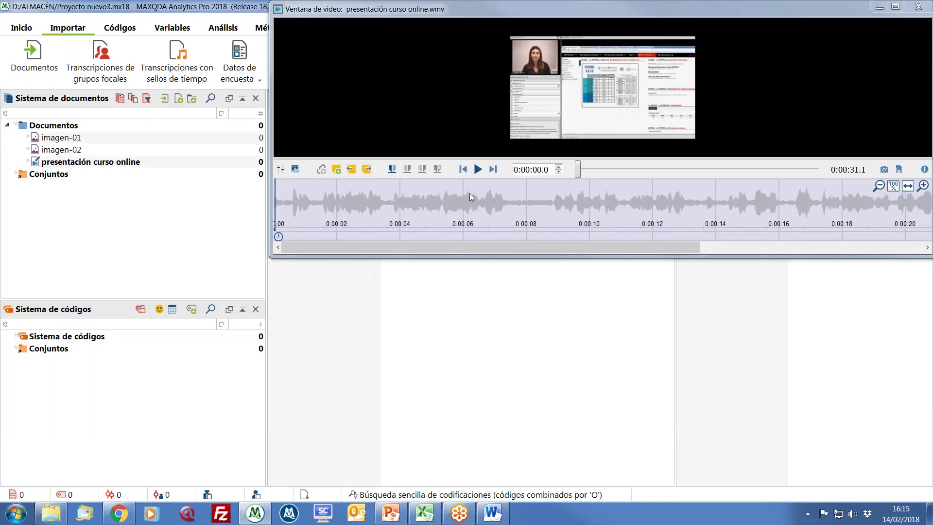
click(479, 171)
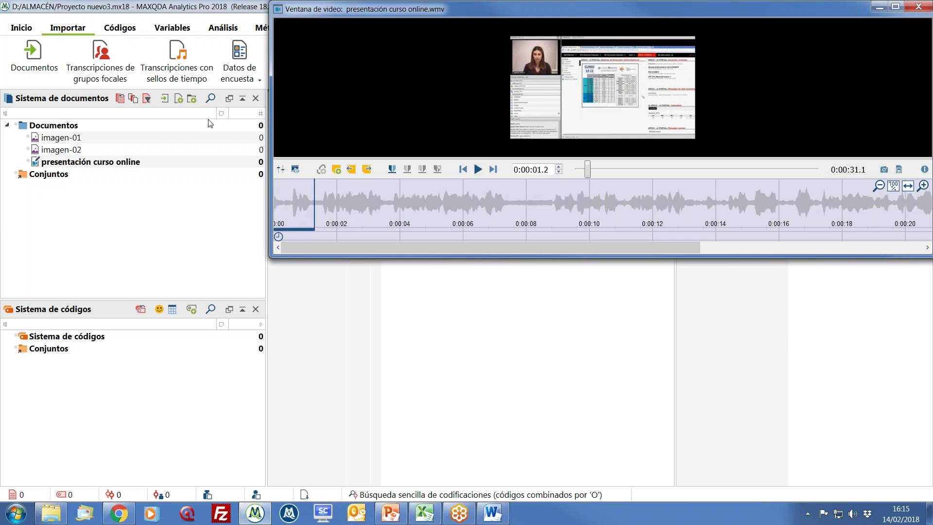
- Create a document group named Multimedia and move the two images and the video into it
right_click(56, 128)
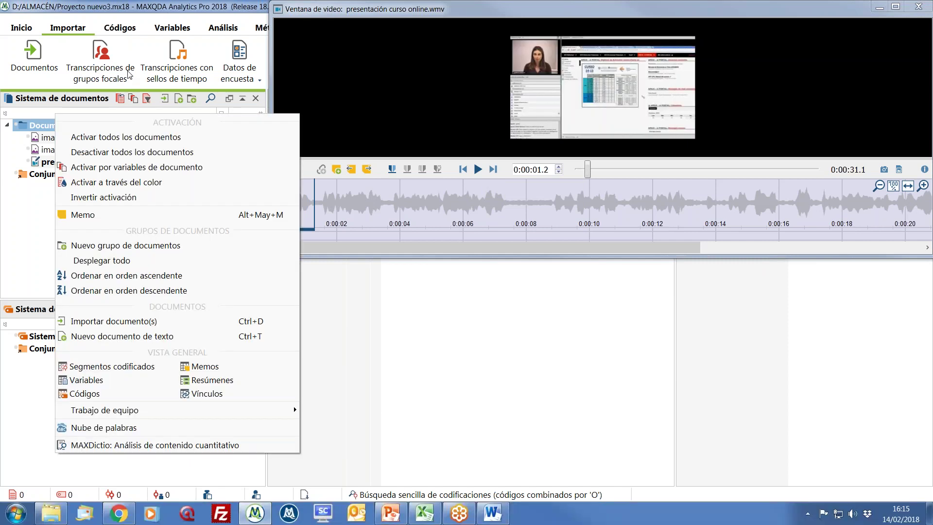
click(138, 249)
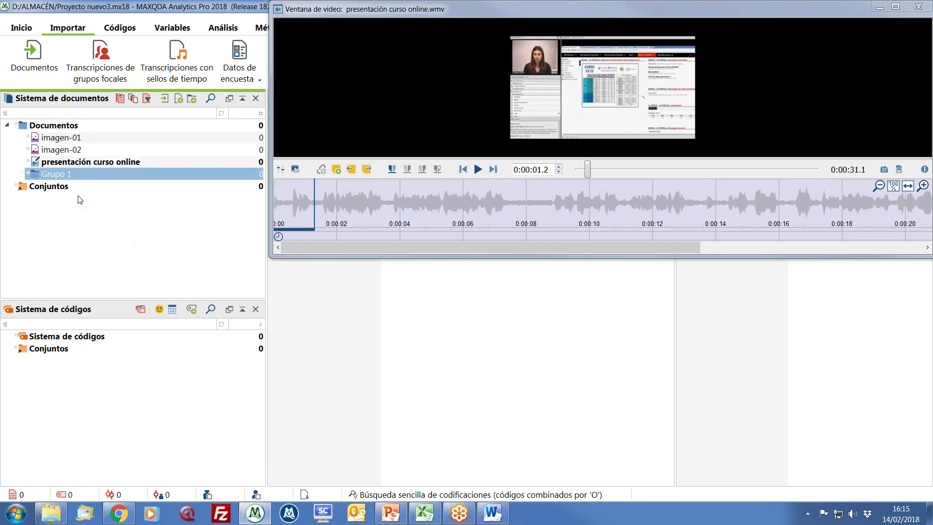
text(Multimedia)
key(Return)
mouse_move(93, 162)
mouse_down()
mouse_move(92, 174)
mouse_move(81, 154)
mouse_move(86, 170)
mouse_up()
drag(76, 139, 84, 164)
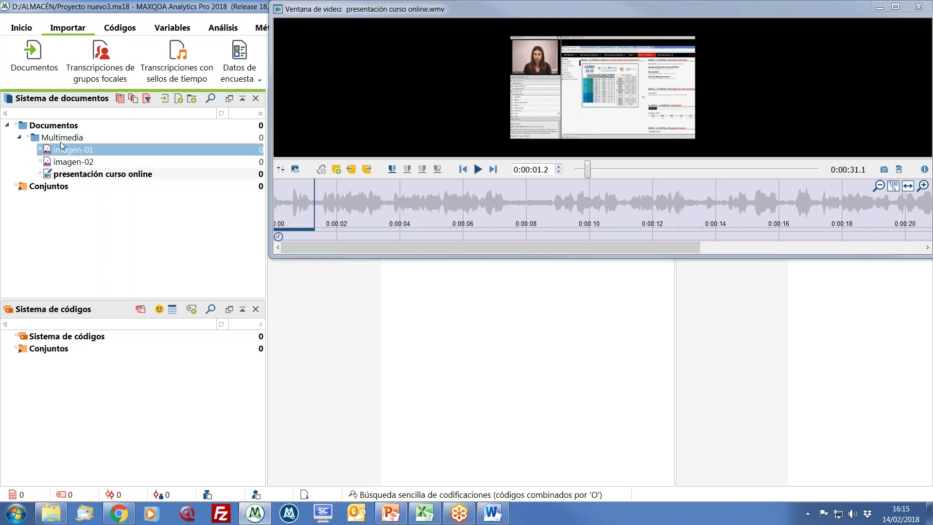
- Import the text documents interacción-01 to interacción-04 from the file explorer directly under Documentos
click(62, 123)
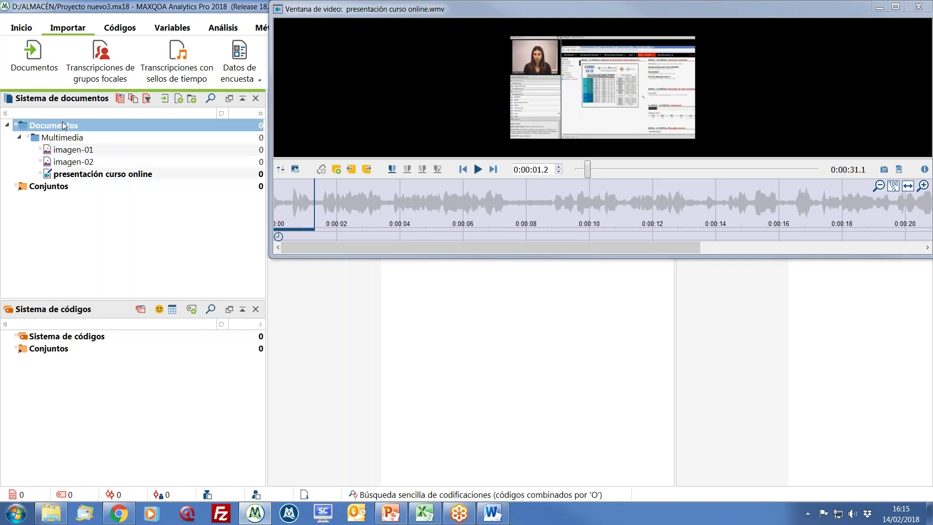
click(48, 56)
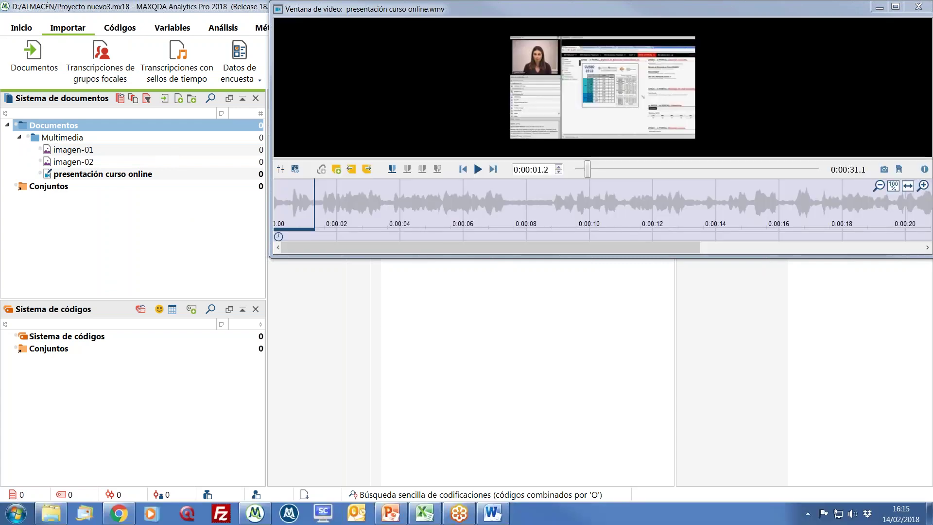
drag(51, 513, 211, 119)
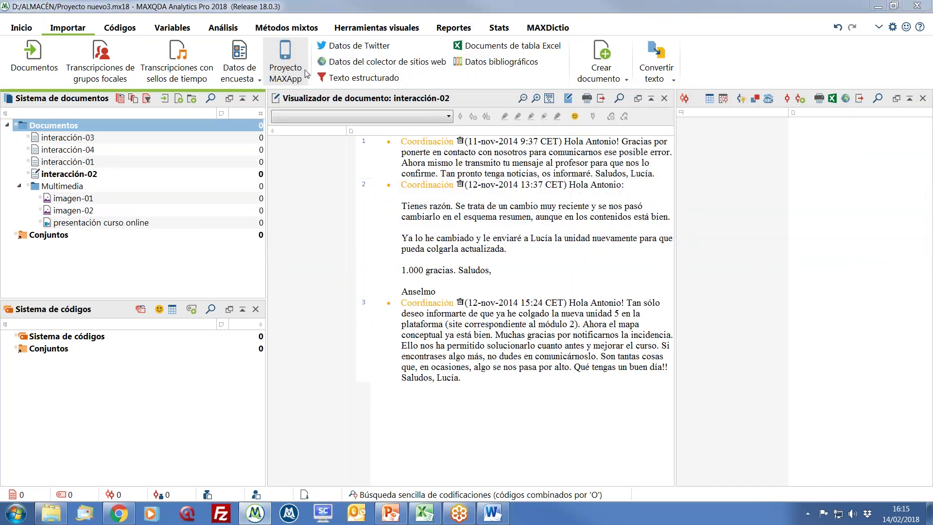
- Open interacción-04 and interacción-03 in the document viewer and read through the chat messages of interacción-03
click(88, 157)
click(90, 151)
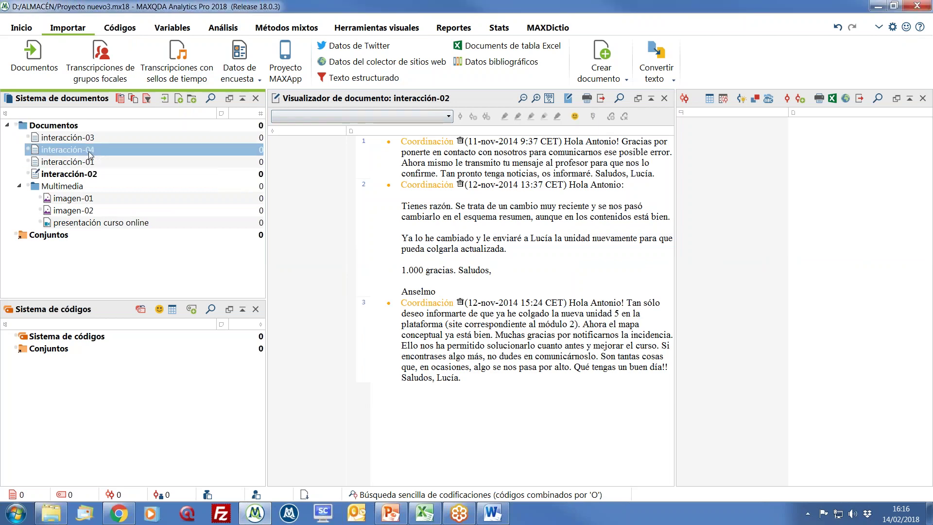
double_click(90, 151)
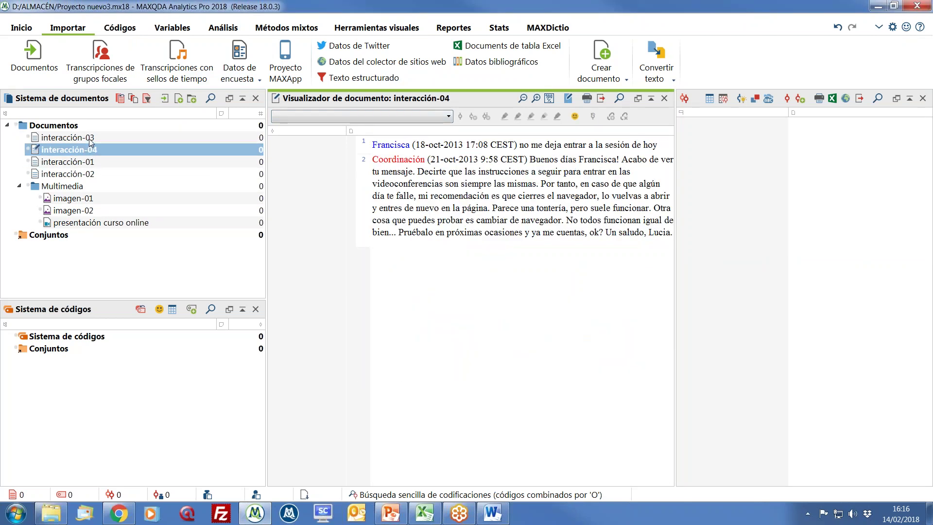
click(90, 138)
double_click(90, 140)
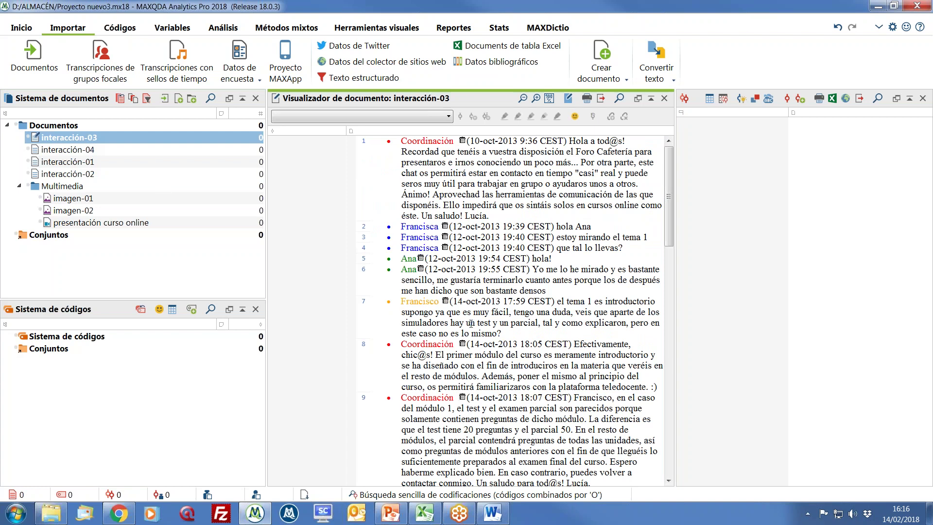
scroll(508, 344, down, 2)
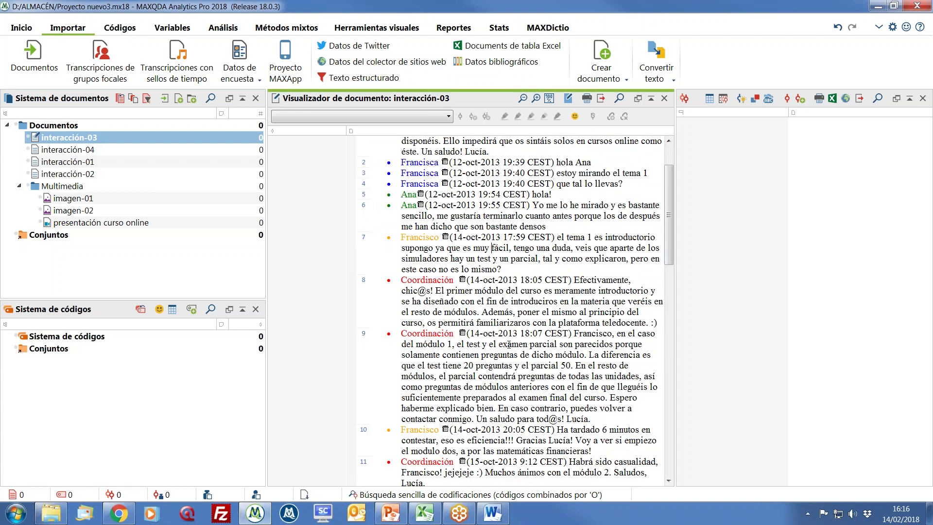
scroll(495, 340, down, 12)
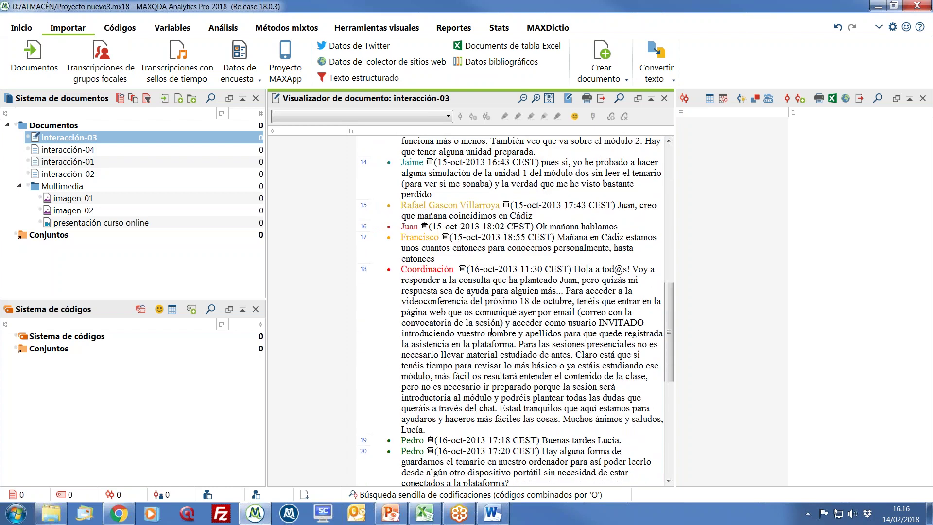
scroll(487, 331, down, 9)
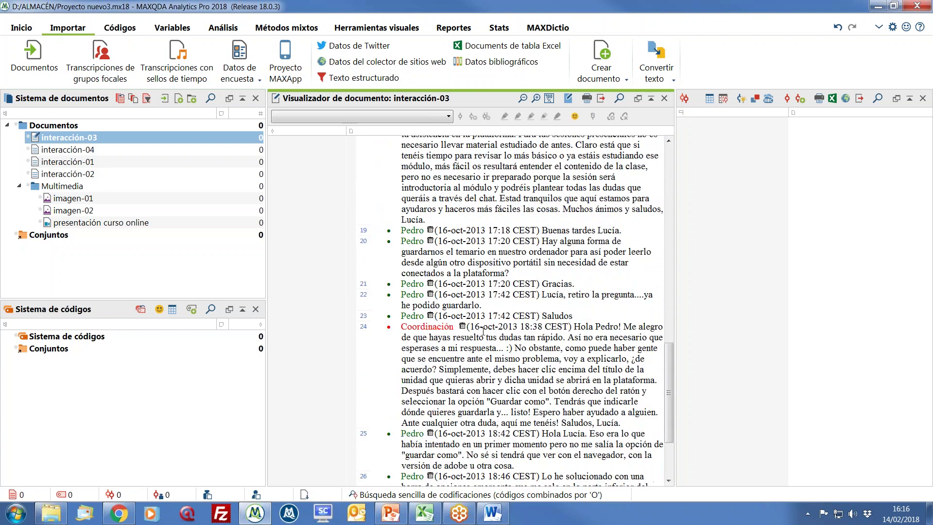
- Select part of paragraph 24 in interacción-03, examine the coding, memo and link options for it, and look back through the enlarged text
drag(575, 258, 487, 334)
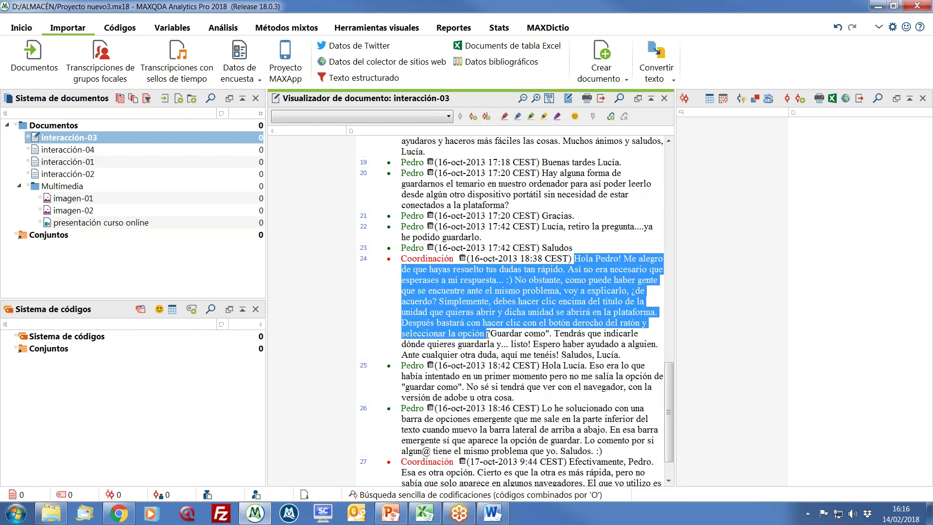
right_click(465, 286)
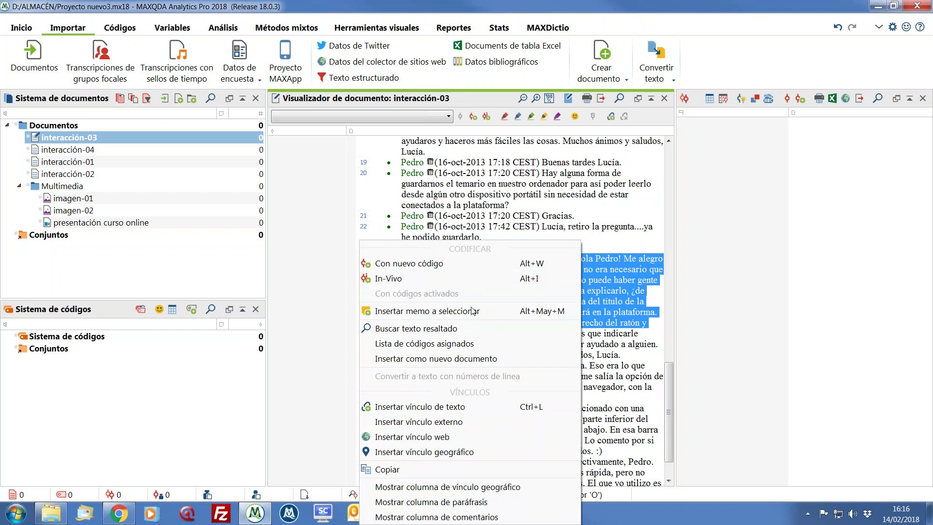
click(610, 315)
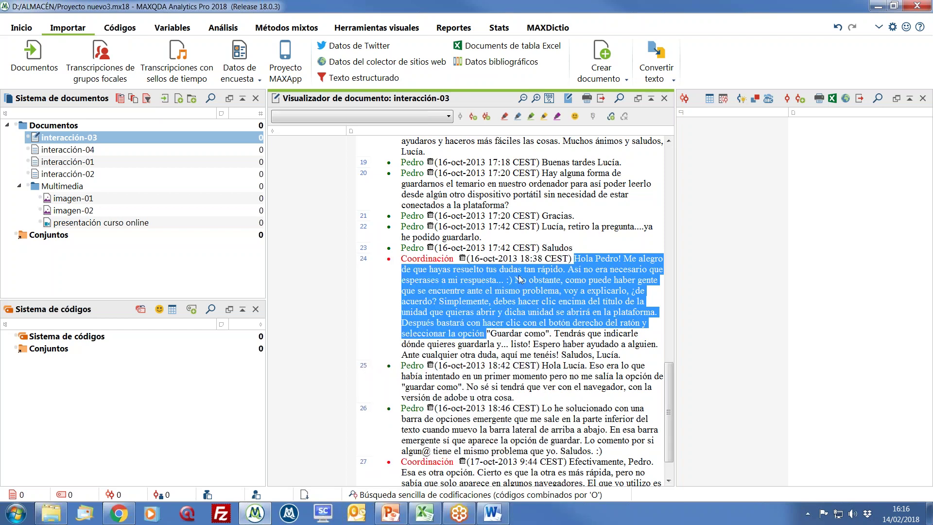
scroll(479, 320, up, 2)
scroll(480, 323, down, 2)
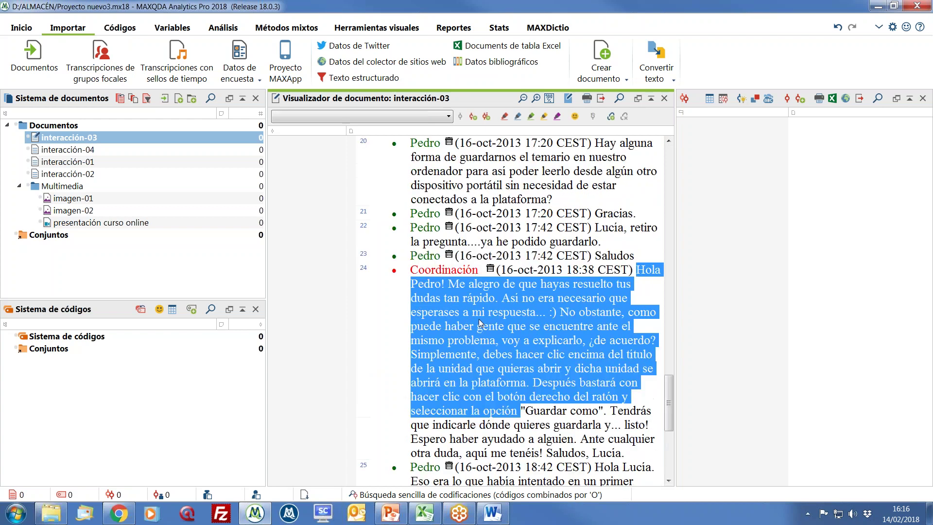
scroll(480, 325, up, 20)
scroll(487, 322, up, 5)
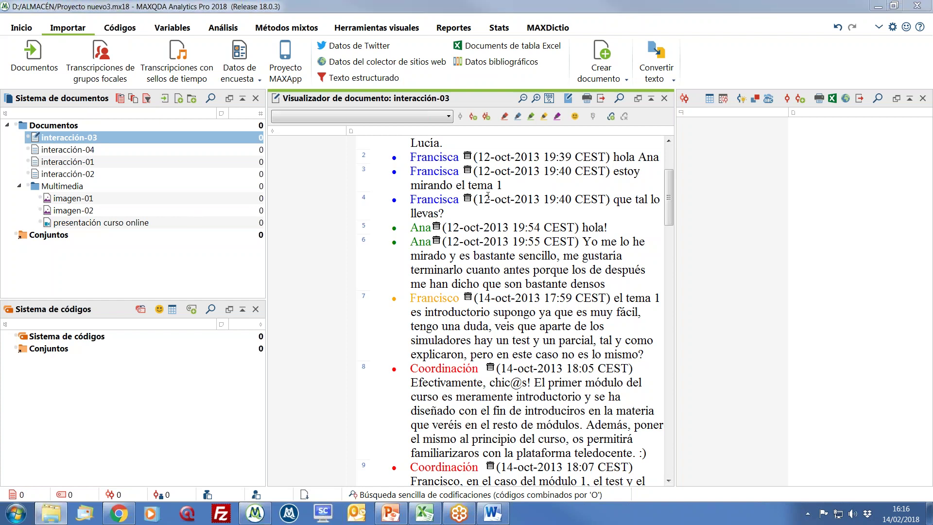
- Import the PDF Tareas y competencias del tutor ONLINE and the Inteligencia Emocional article from the file explorer into Documentos
drag(806, 272, 132, 128)
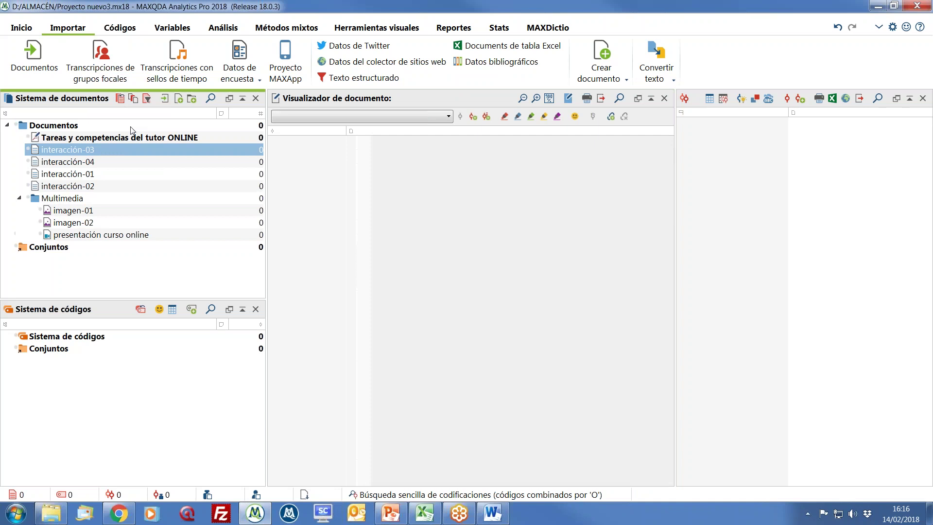
drag(924, 99, 171, 127)
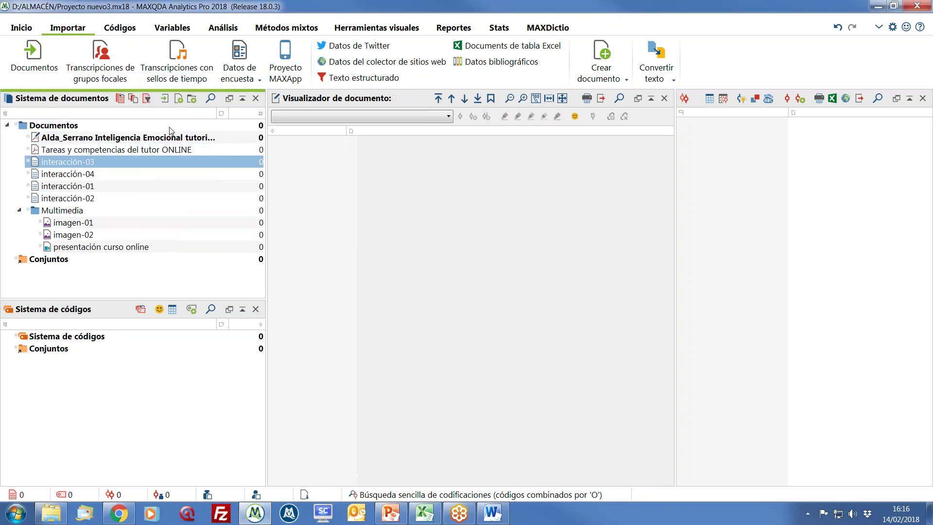
click(161, 150)
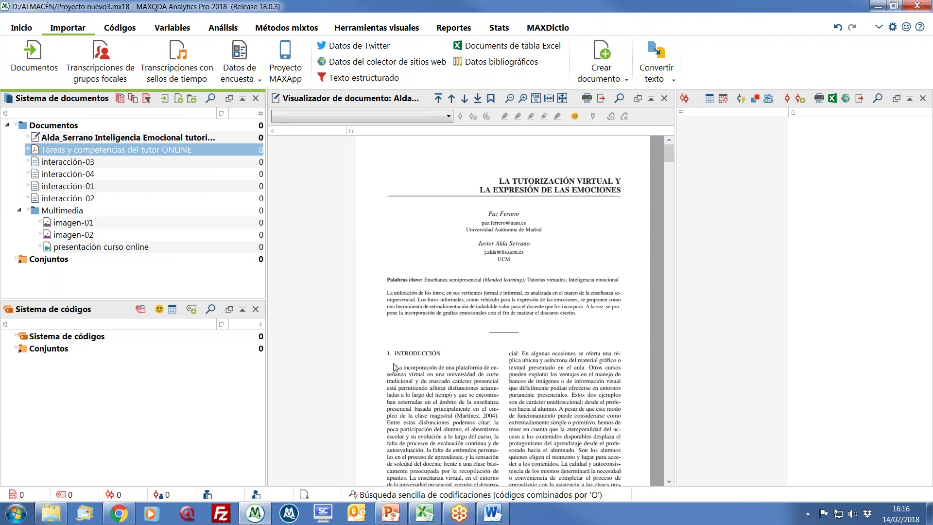
- Widen the document viewer to read the enlarged first page of the article, and collapse the Multimedia group
drag(675, 364, 729, 364)
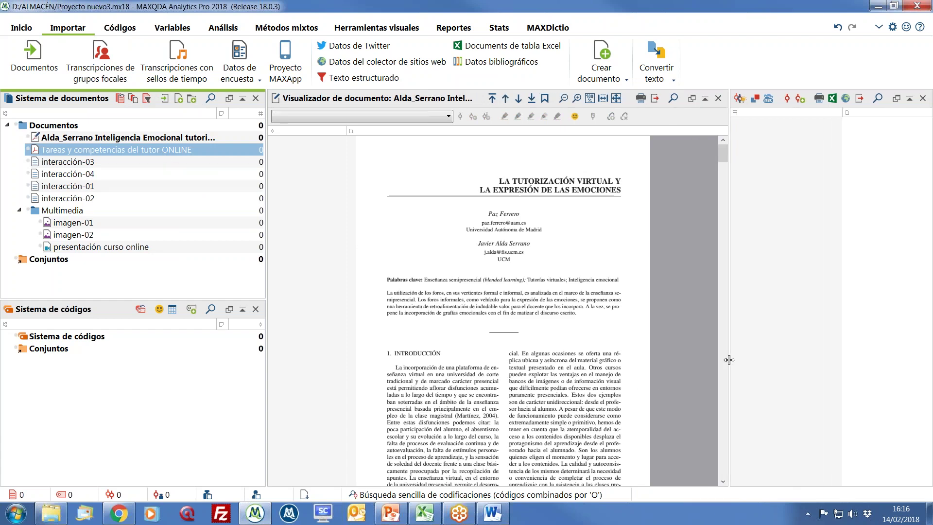
scroll(514, 389, down, 3)
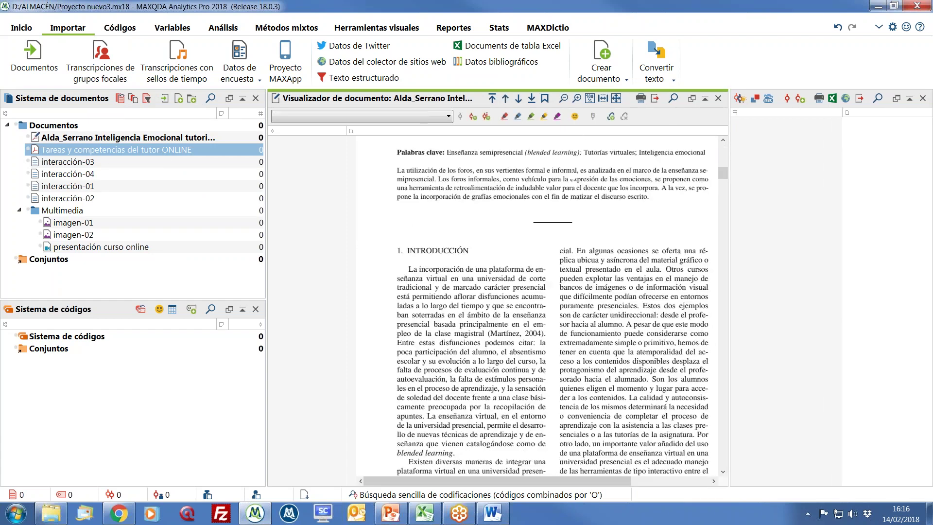
scroll(511, 386, up, 2)
scroll(487, 371, up, 1)
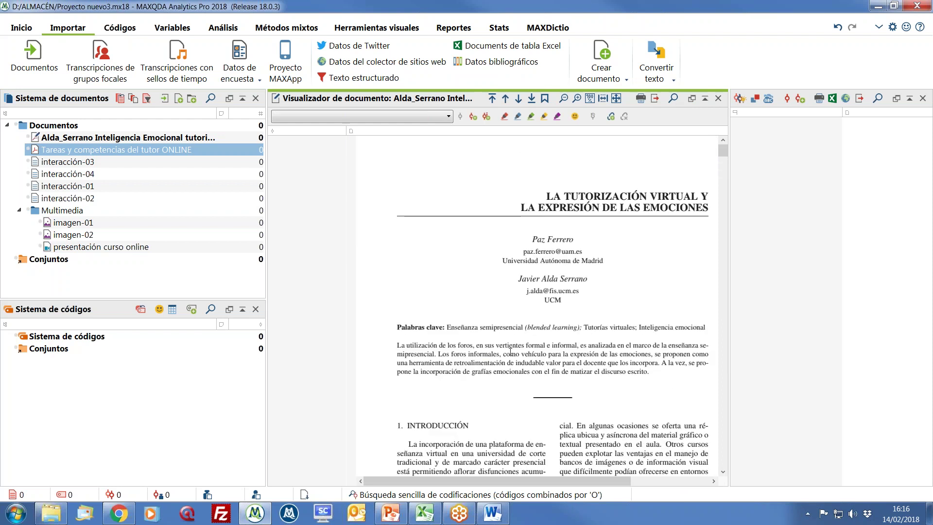
click(20, 211)
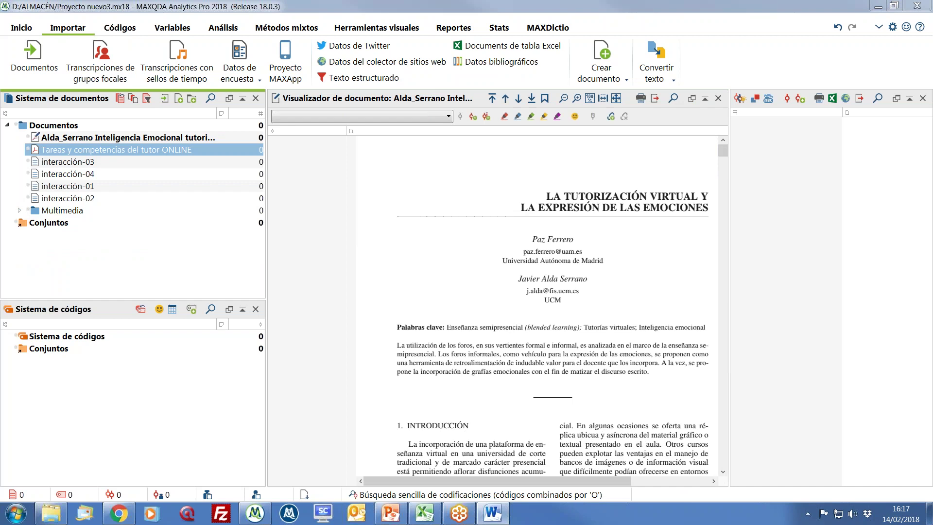
- Switch to Word and examine the speaker labels in the transcript Evaluación grupo-02, leaving the Word window minimized
key(alt+Tab)
scroll(423, 291, down, 10)
scroll(267, 344, up, 10)
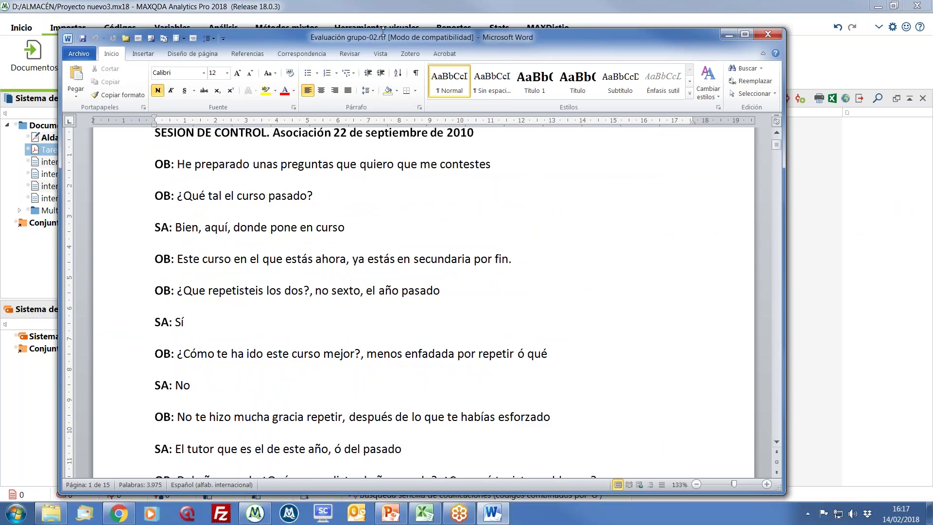
drag(383, 31, 382, 232)
click(729, 235)
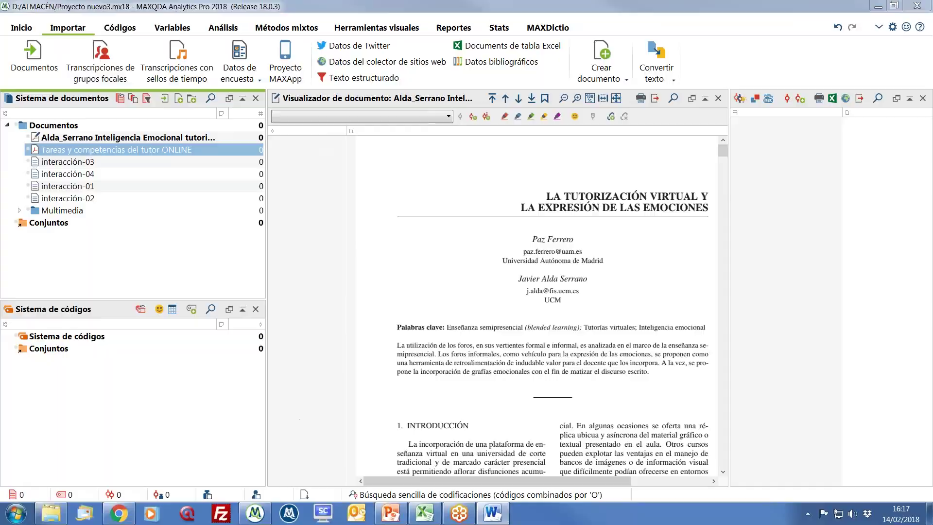
- Import the focus group transcript Evaluación grupo-02.rtf from the Datos grupo focal folder and link its audio file Evaluación grupo-02.wma
click(90, 78)
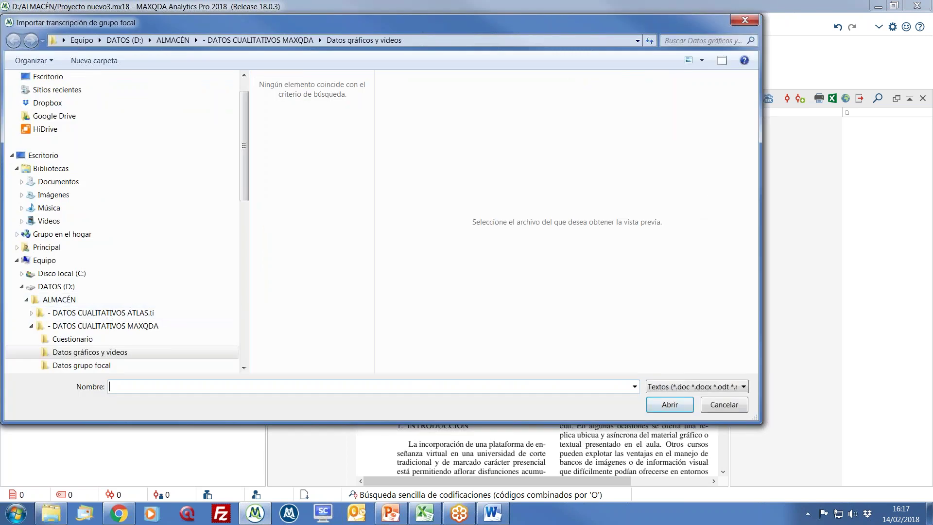
click(243, 367)
click(97, 352)
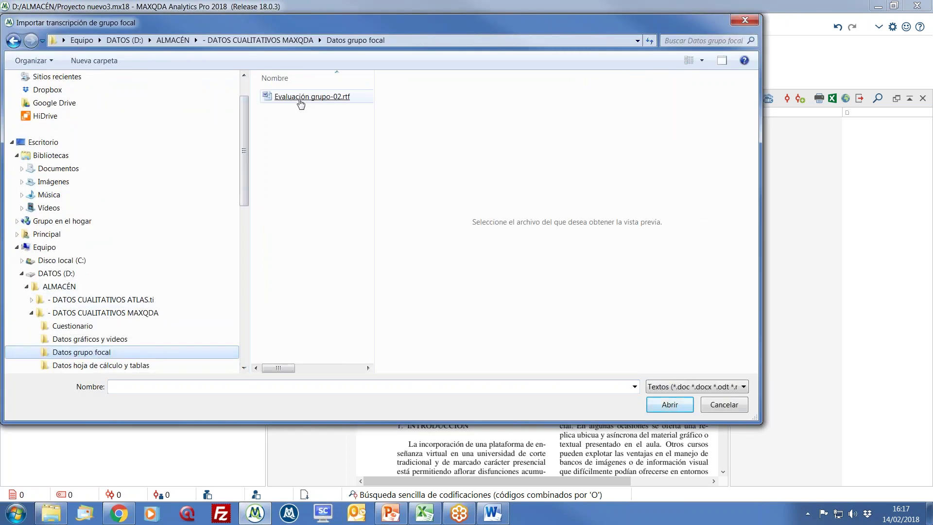
double_click(300, 100)
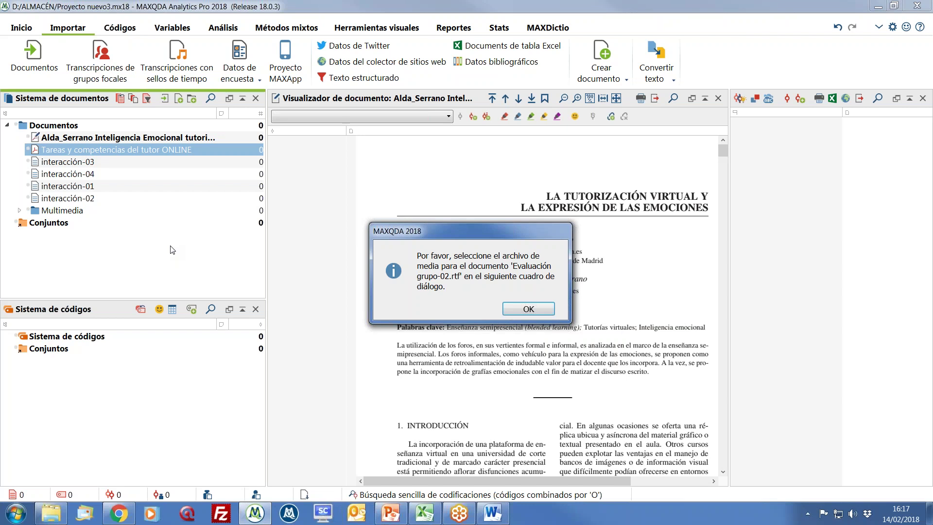
click(519, 311)
double_click(305, 99)
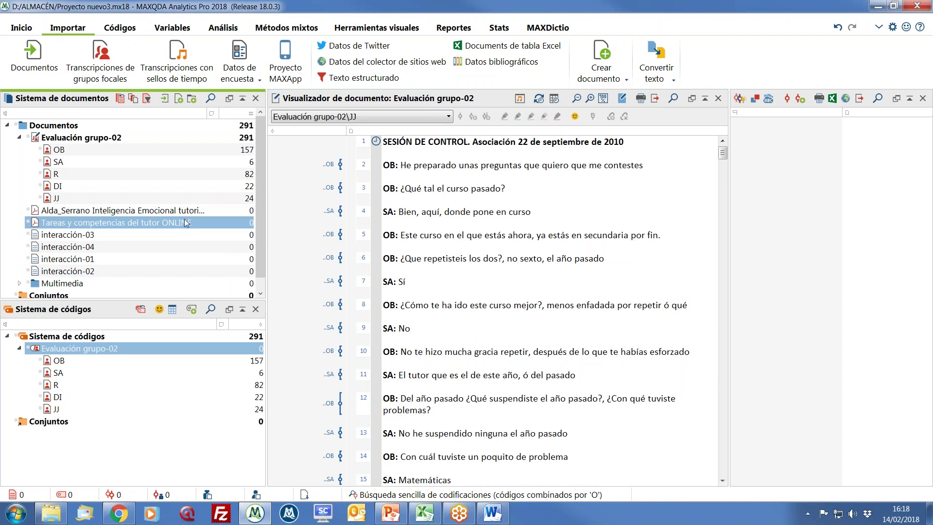
- Look through the focus group's participants under Evaluación grupo-02 in the document system and the matching speaker codes in the code system
click(97, 161)
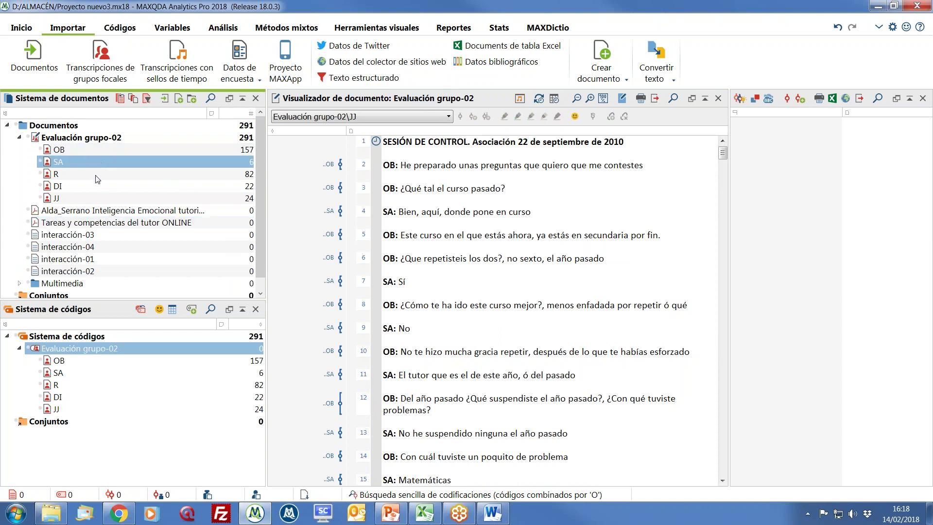
click(97, 176)
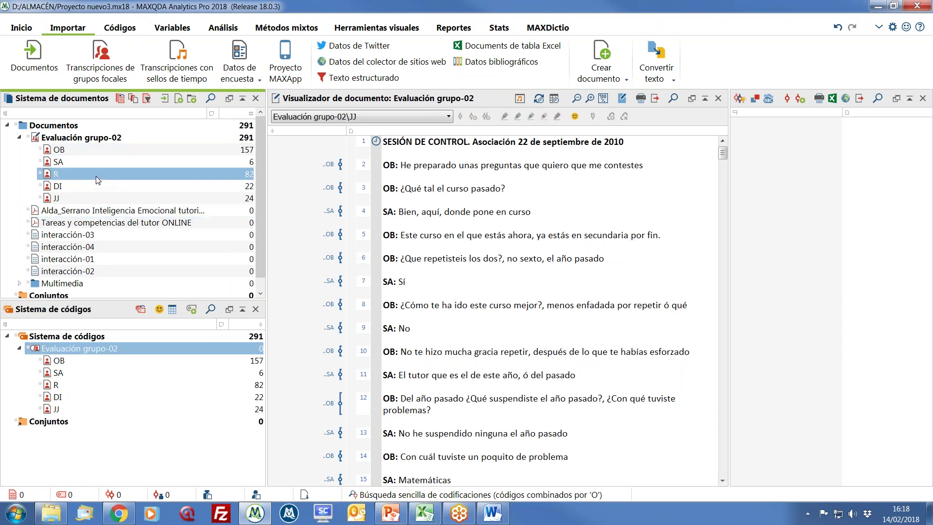
click(86, 138)
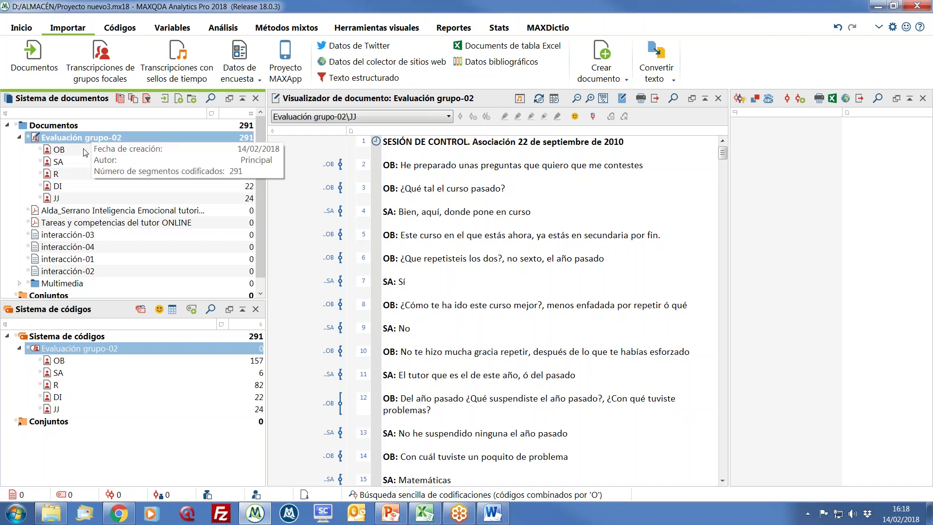
click(84, 153)
click(81, 162)
click(94, 174)
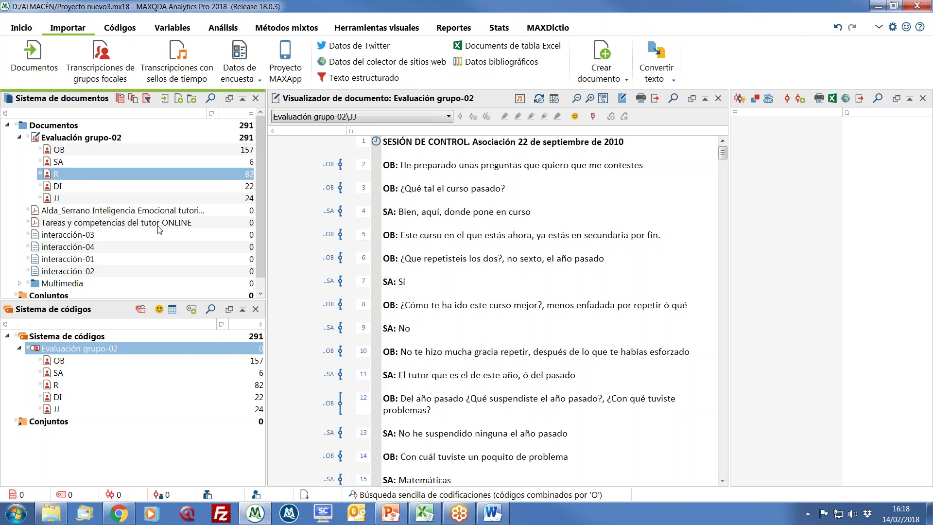
click(58, 362)
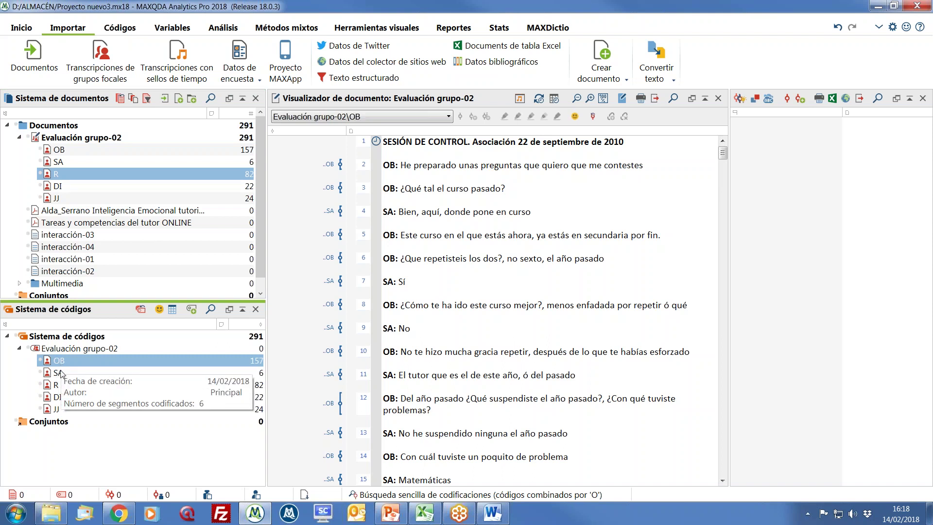
click(61, 372)
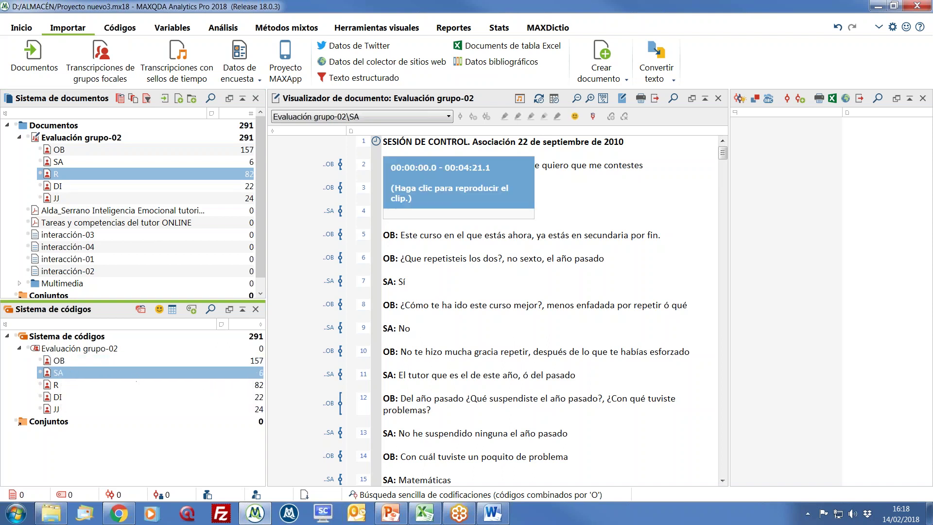
- Highlight several OB and SA coded segments in the transcript to examine how each speaker's contributions are coded, up to paragraph 21
click(341, 167)
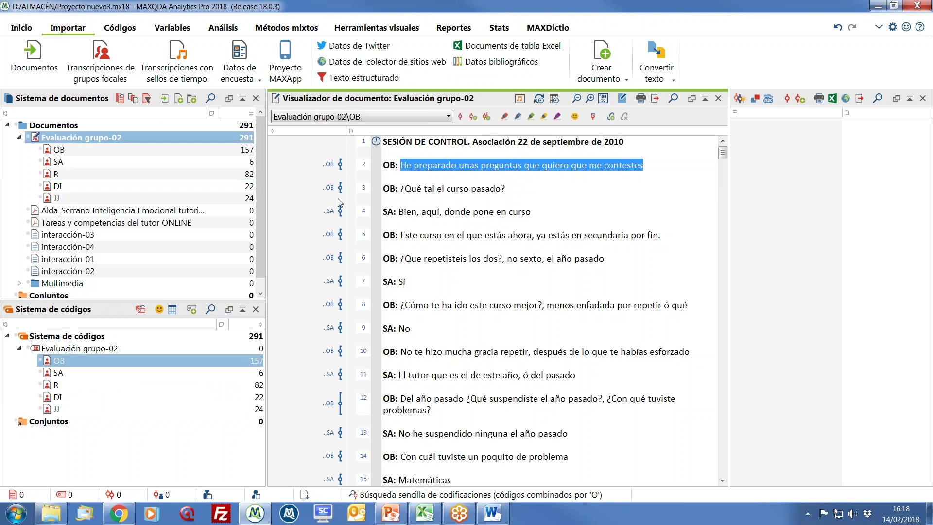
click(340, 189)
click(331, 283)
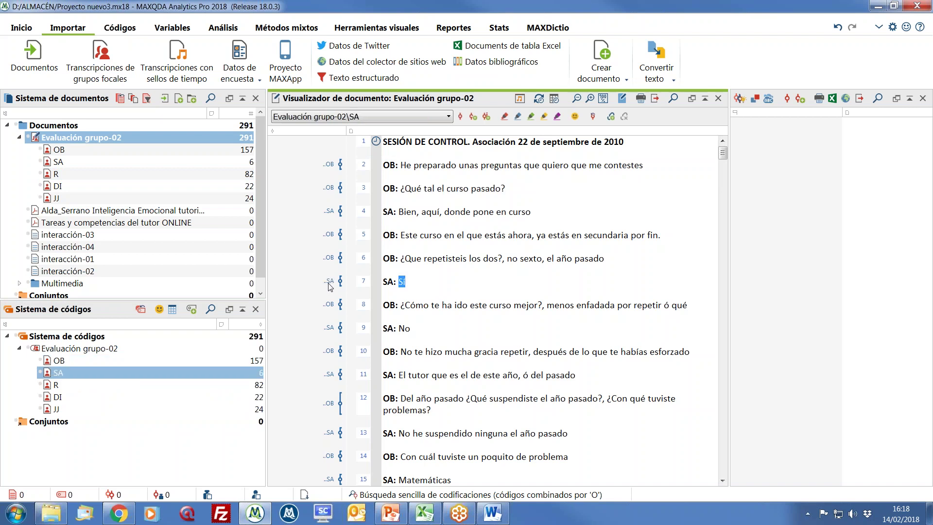
scroll(338, 247, down, 5)
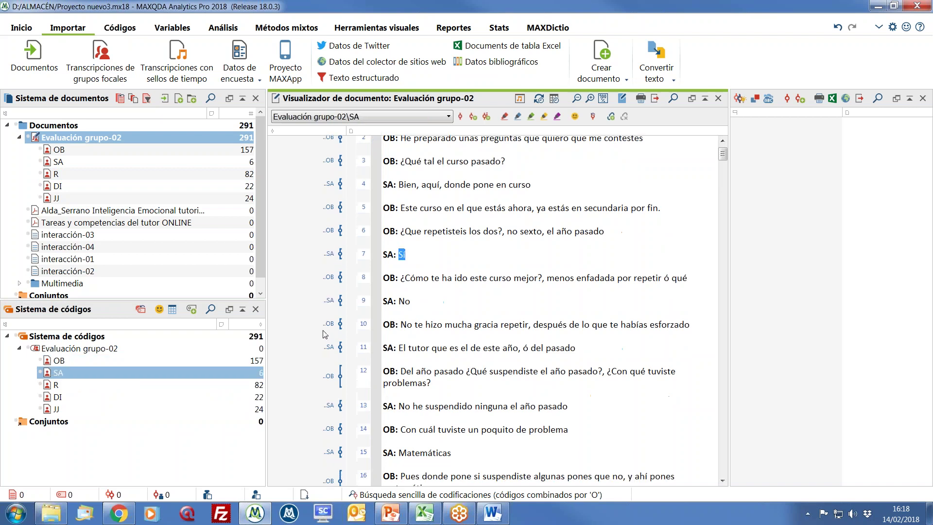
click(330, 358)
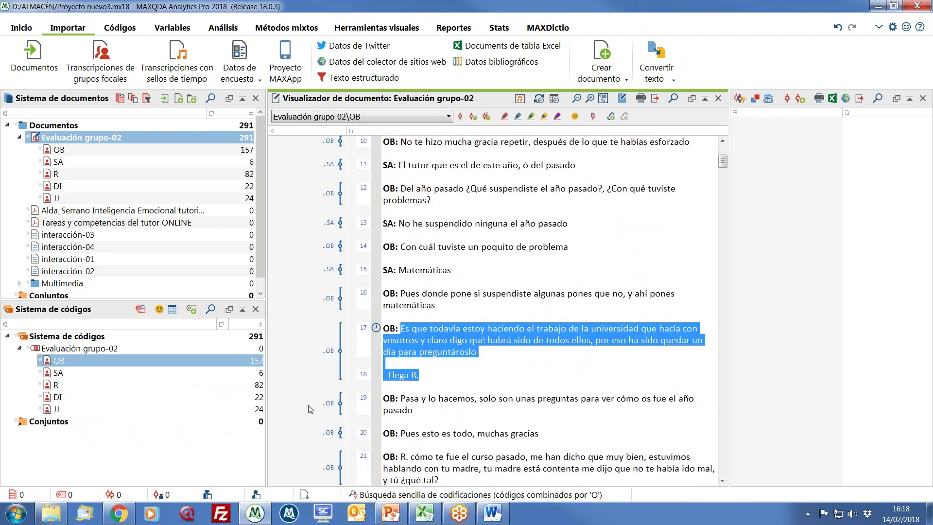
scroll(370, 447, down, 5)
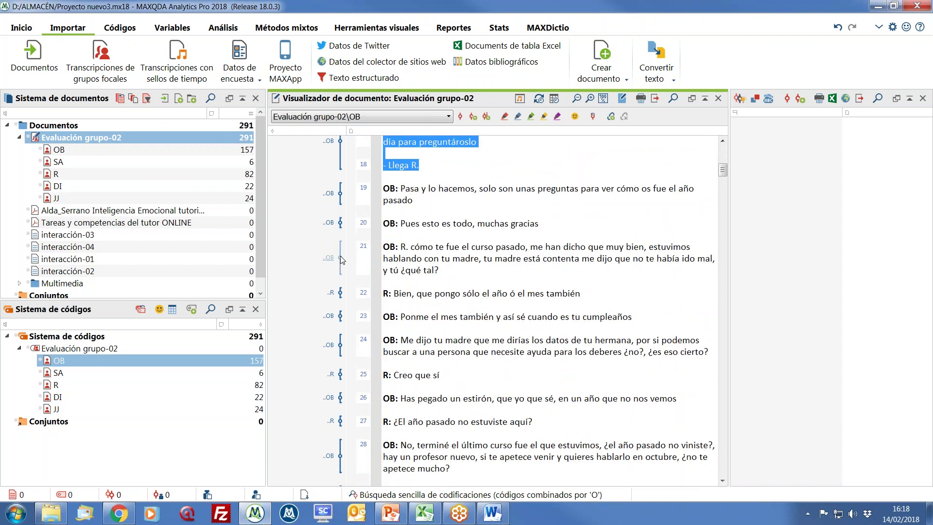
click(340, 258)
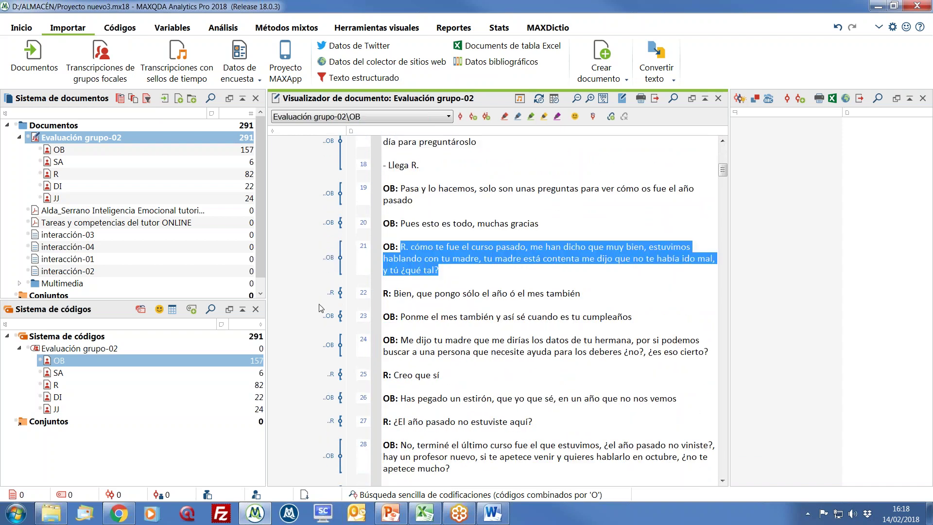
- Play the audio clip from the timestamp at paragraph 17, pause it, and close the media player window
scroll(324, 306, up, 6)
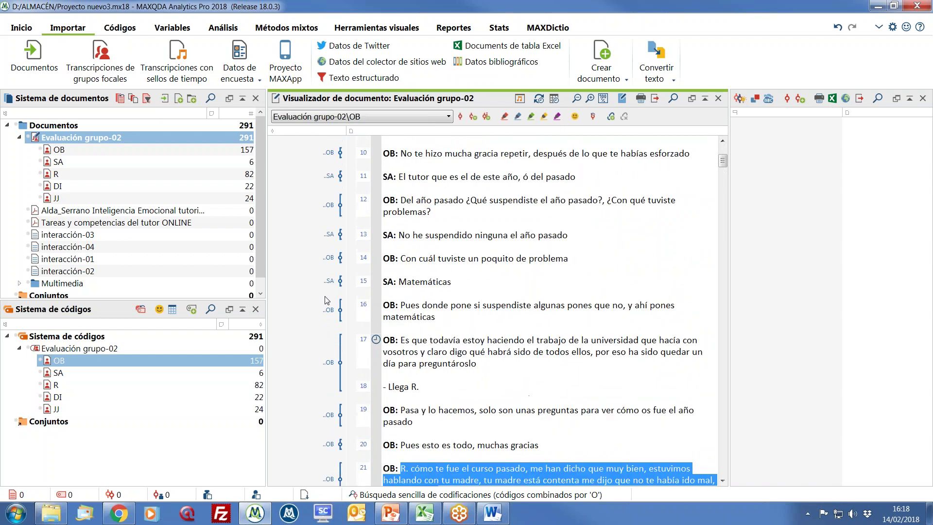
scroll(327, 305, down, 2)
mouse_move(378, 332)
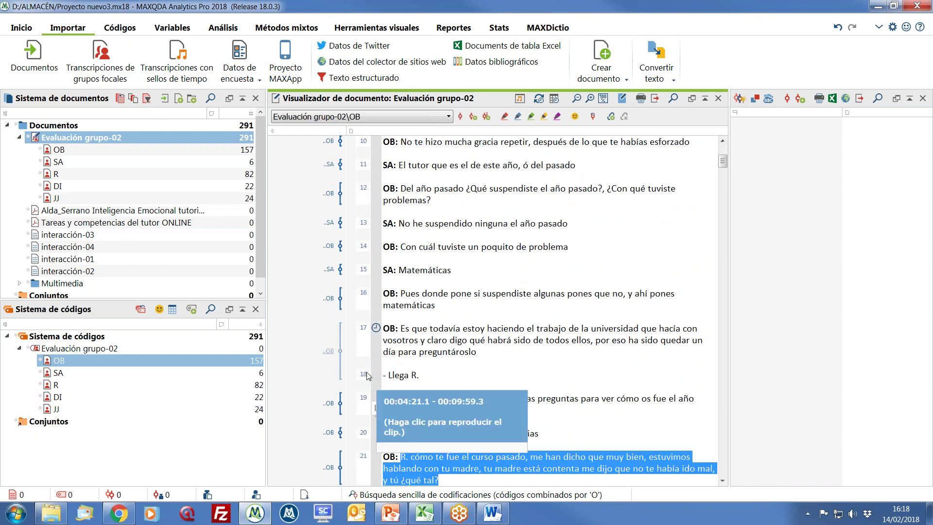
click(378, 331)
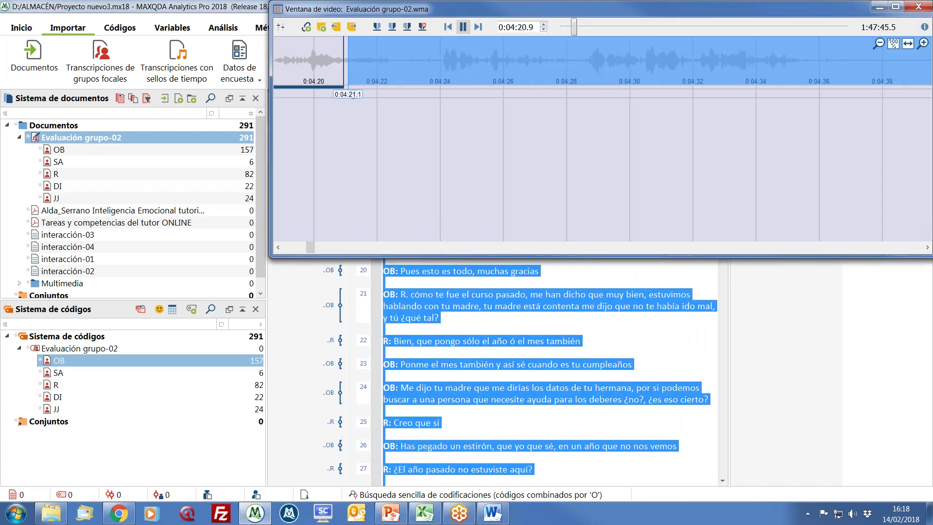
click(463, 28)
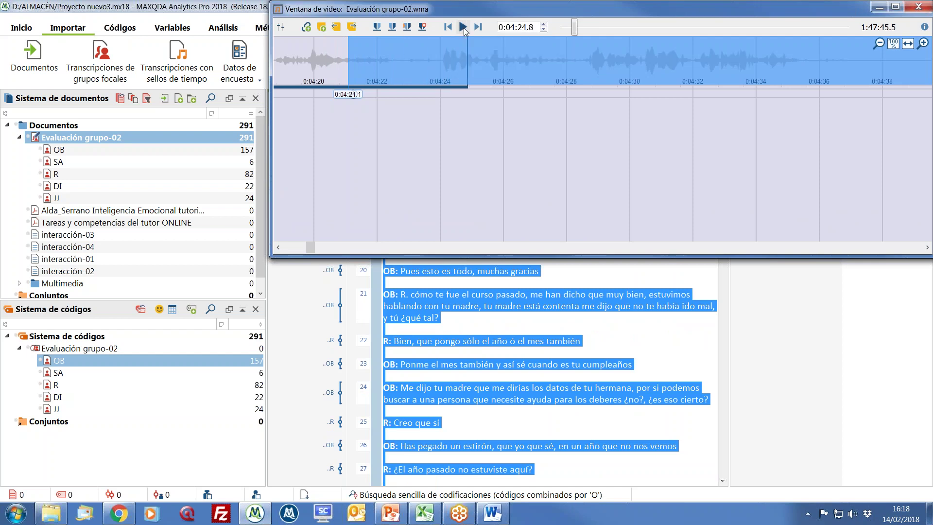
drag(476, 10, 278, 275)
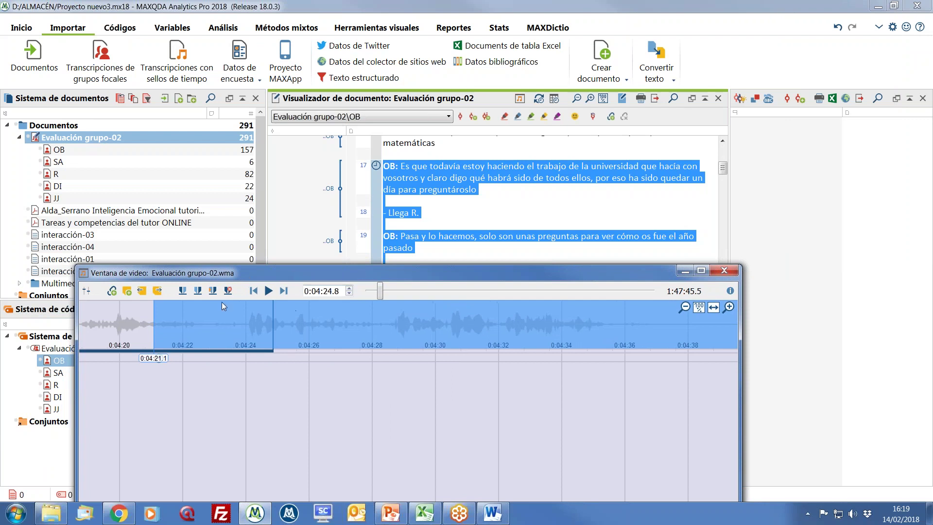
click(723, 271)
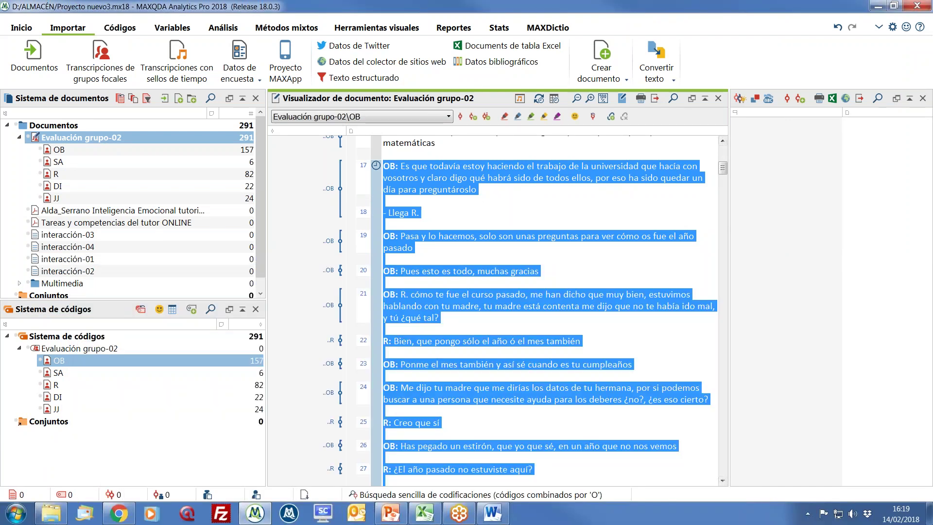
- In the transcript's timestamp table, comment the first timestamp as "inicio" and the second as "fin de las pilas", and close the table
click(556, 100)
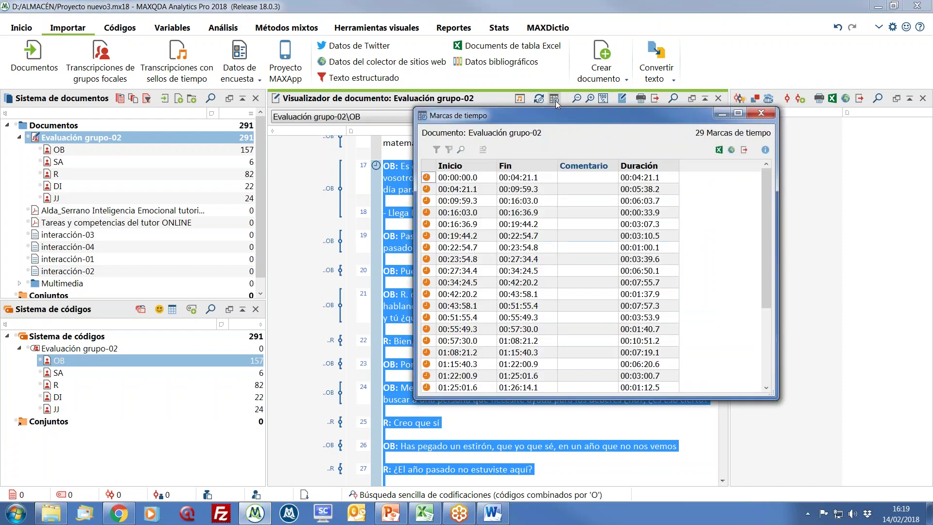
drag(553, 113, 357, 83)
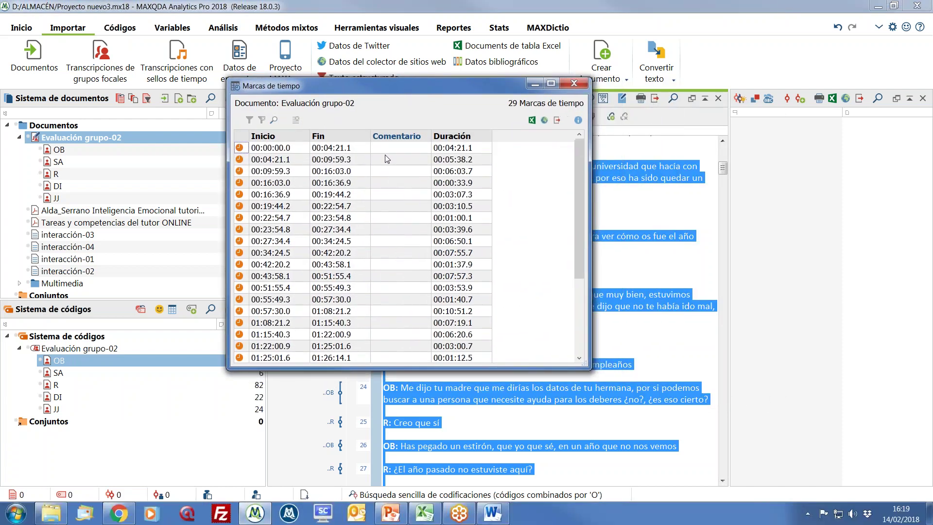
click(391, 147)
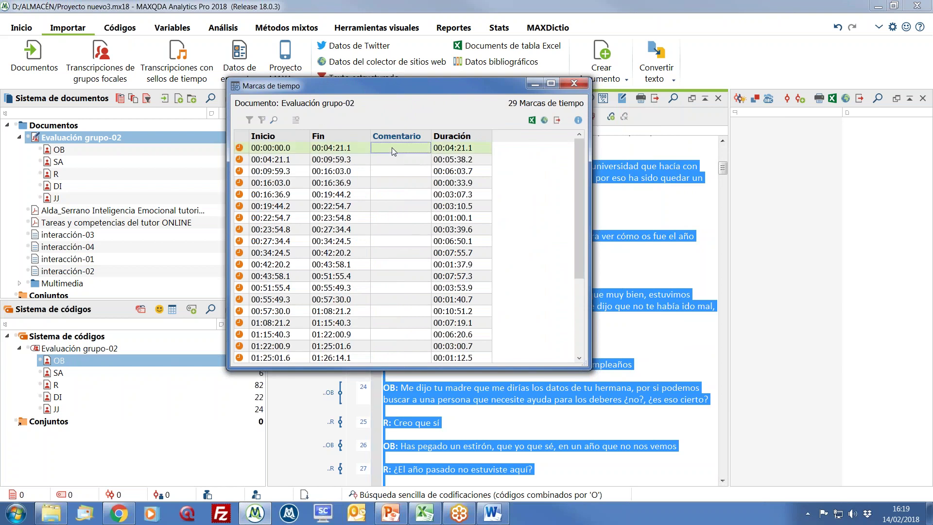
click(391, 147)
text(inicio)
key(Return)
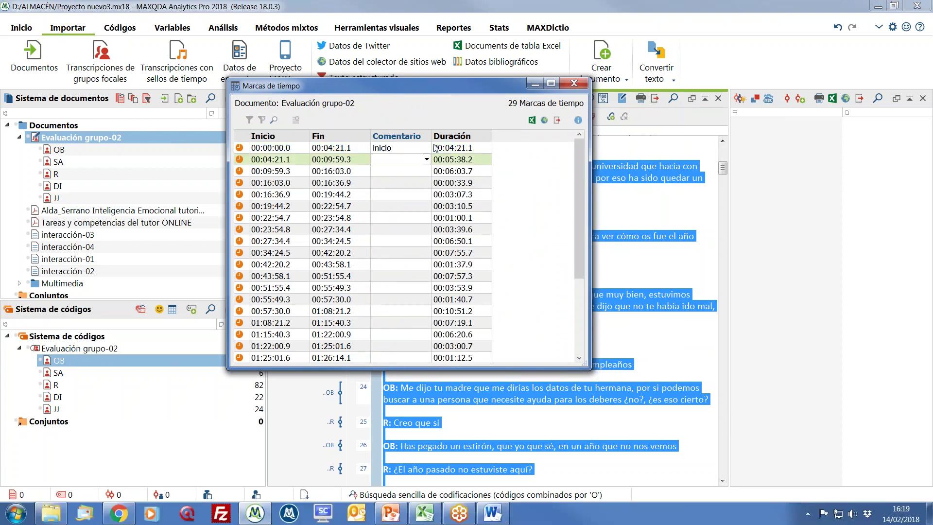
text(fin de las pilas)
key(Return)
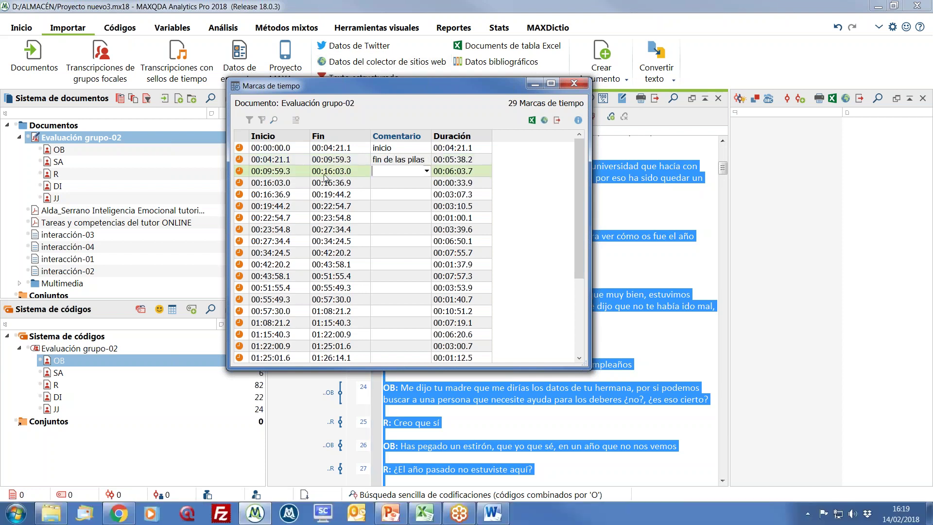
click(574, 84)
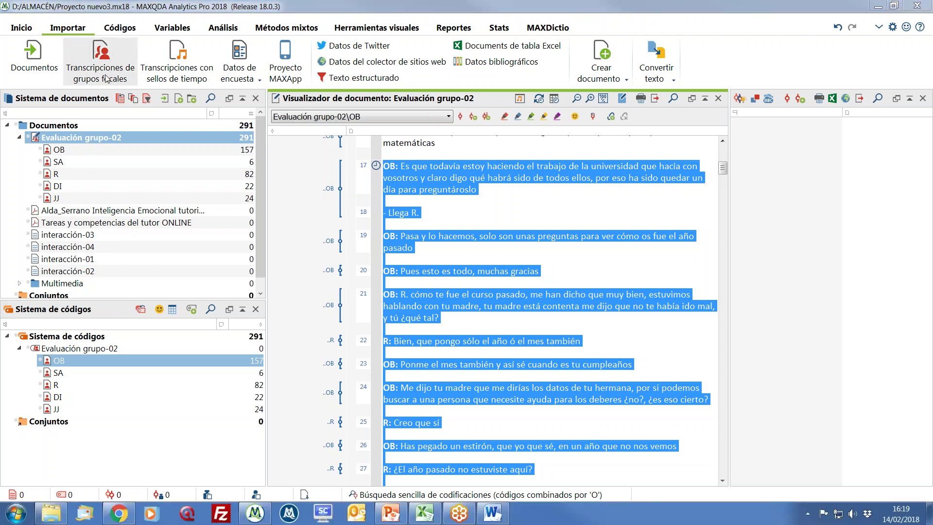
- Open the overview of focus group participants for Evaluación grupo-02 and examine each participant's contributions
click(79, 136)
right_click(81, 139)
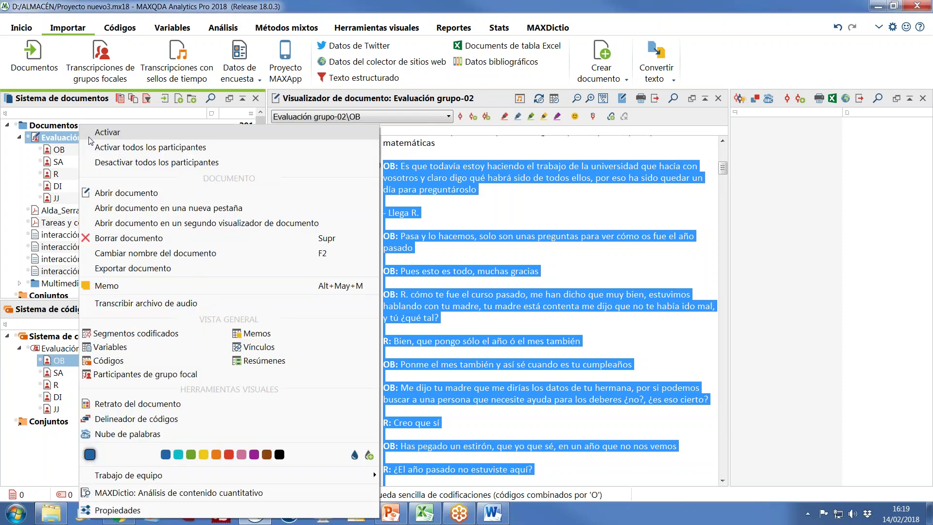
click(180, 377)
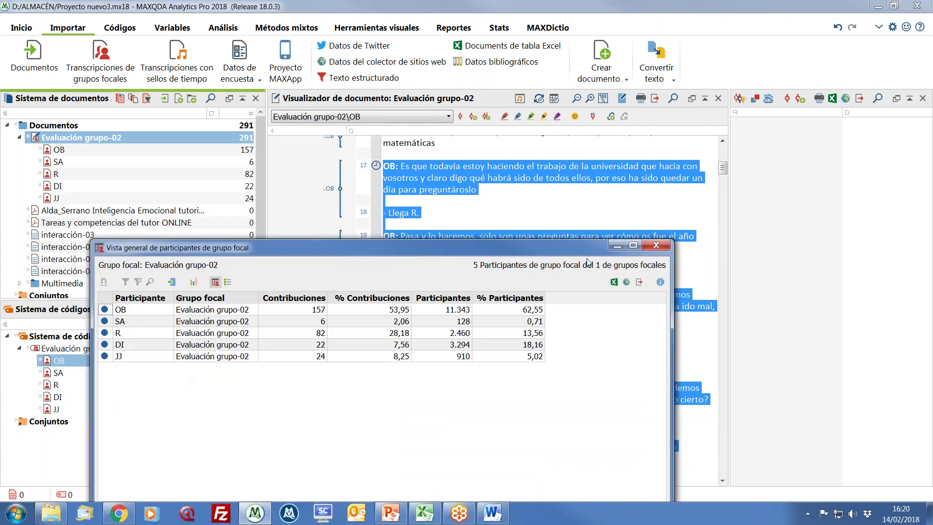
drag(445, 246, 426, 103)
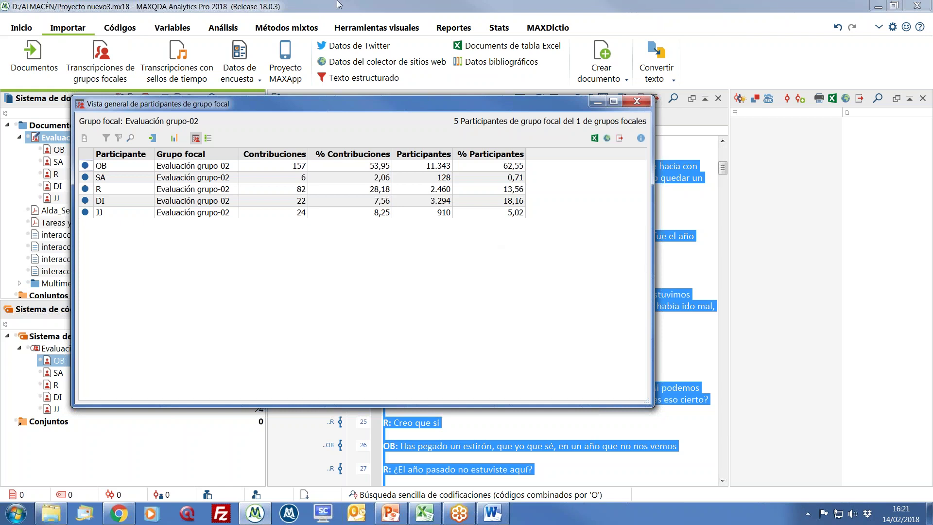
- Add a text variable named Sexo to the focus group participants' variable list
click(209, 140)
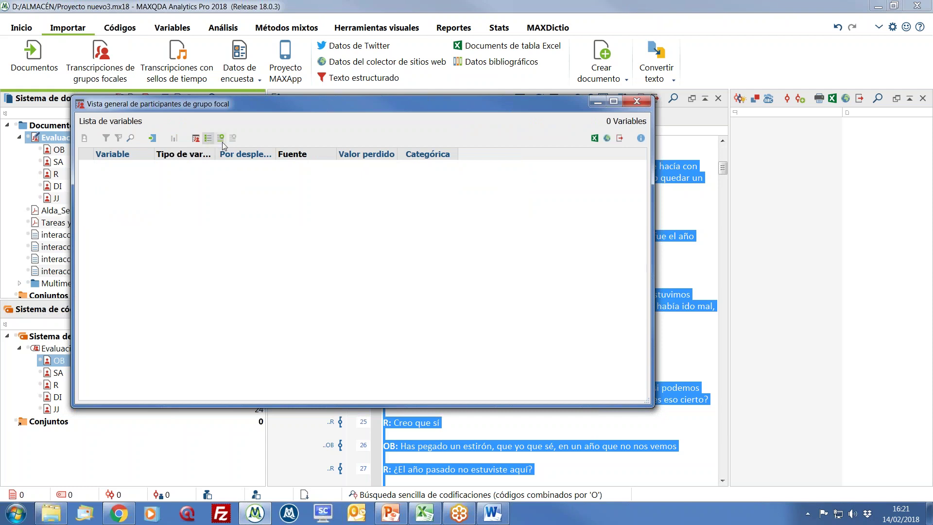
click(222, 140)
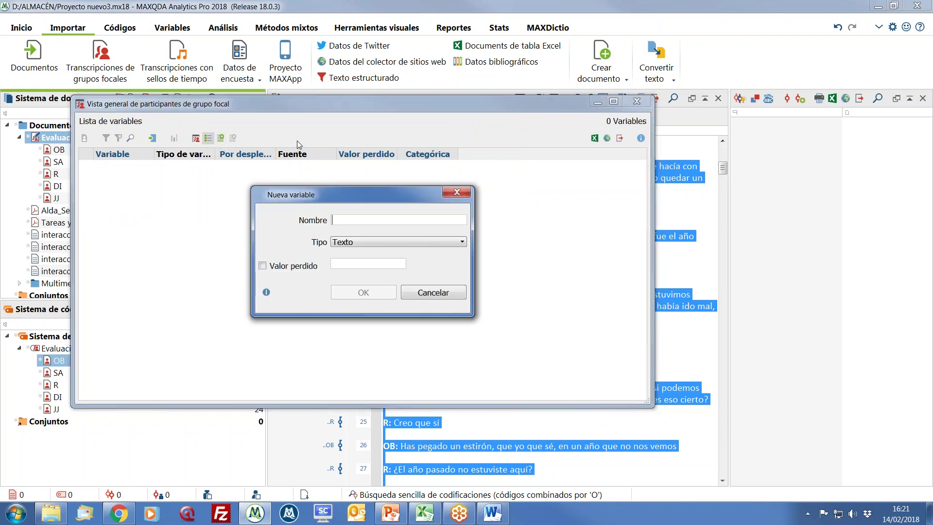
text(Sexo)
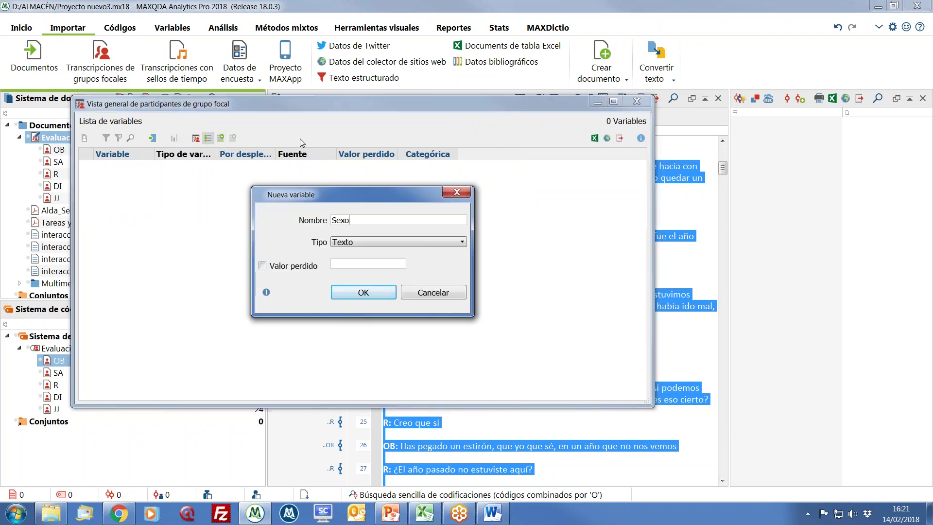
click(372, 300)
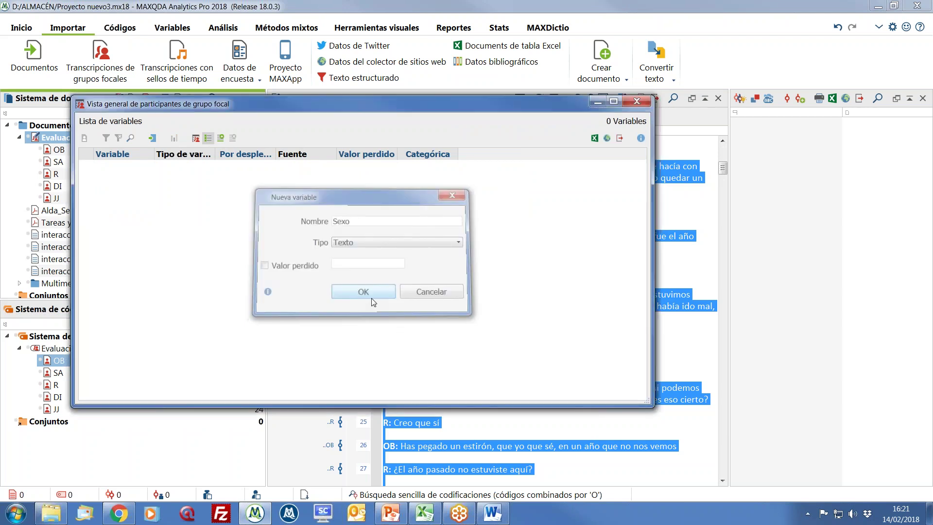
- Add a second text variable named Edad to the focus group participants' variable list
click(221, 139)
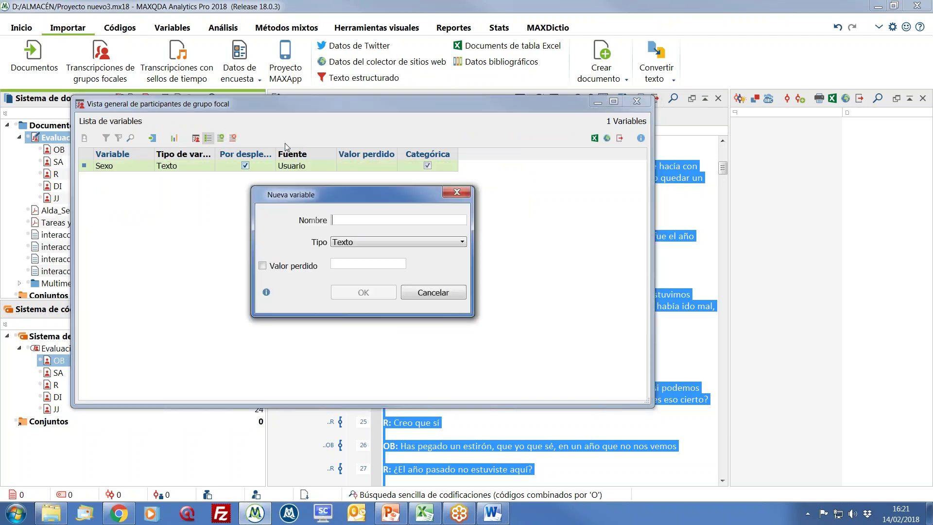
text(Edad)
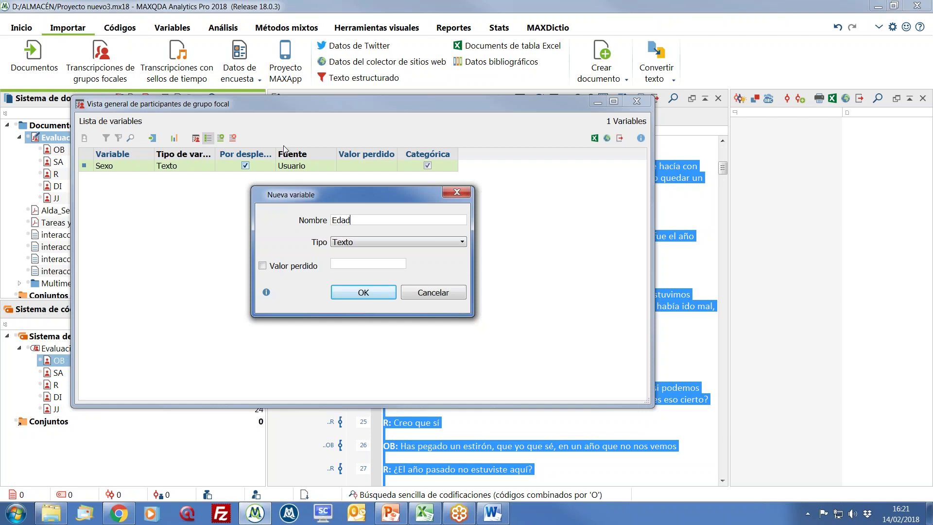
click(362, 291)
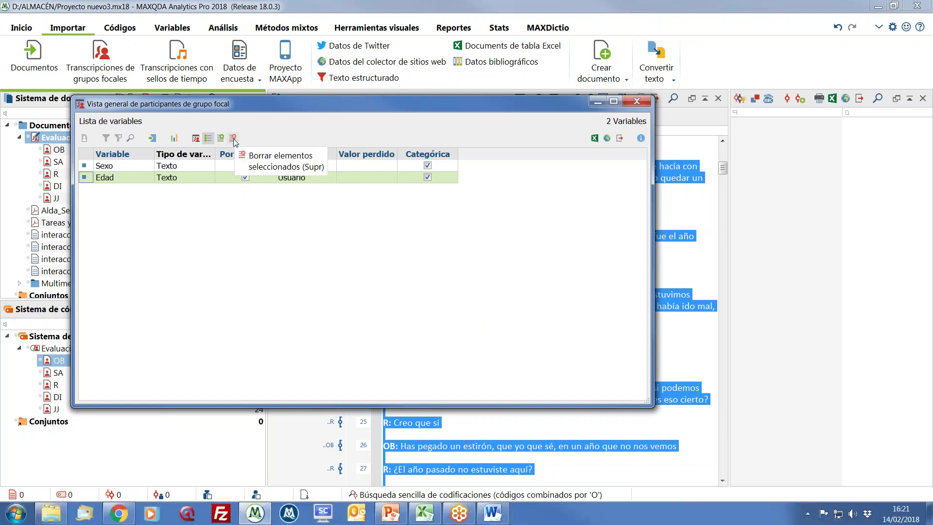
- Return to the participants overview and set Sexo to Hombre for OB, R and JJ, and to Mujer for SA and DI
click(196, 139)
drag(502, 107, 450, 66)
double_click(494, 126)
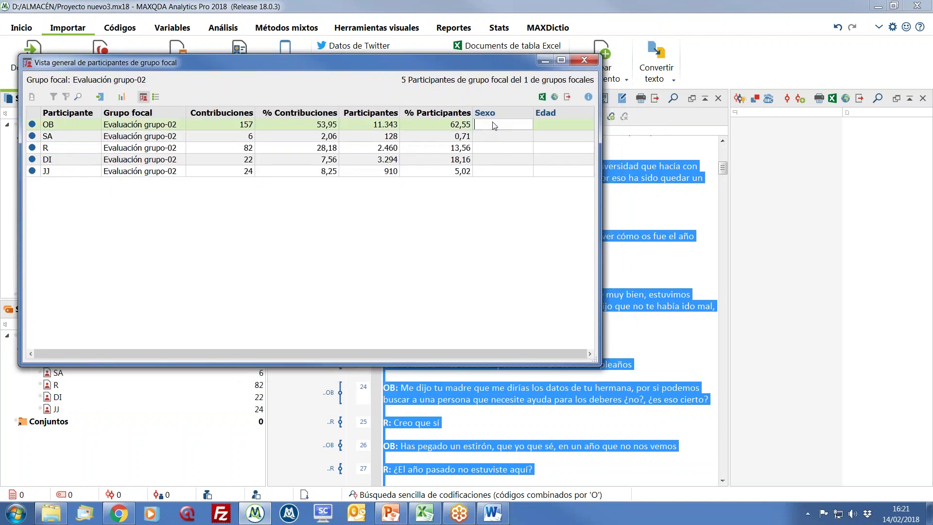
text(Hombre)
key(Return)
text(Mujer)
key(Return)
text(H)
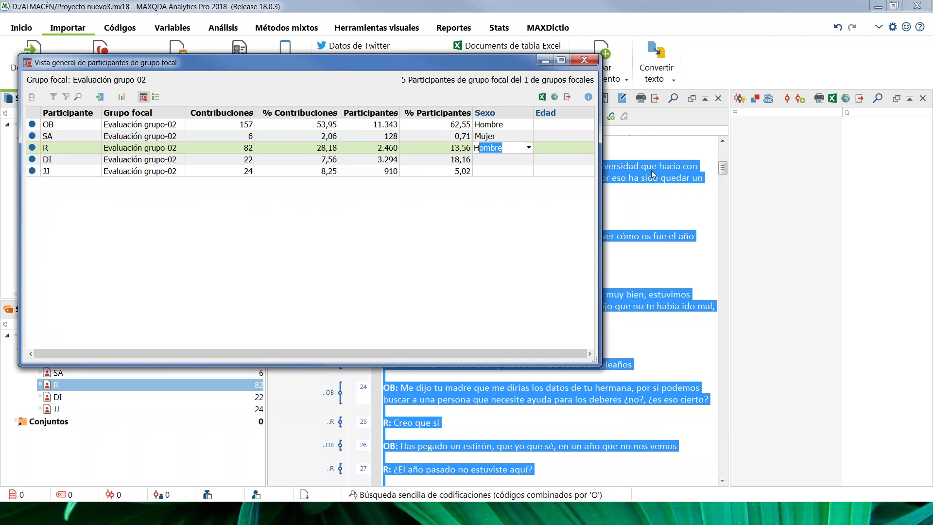
key(Return)
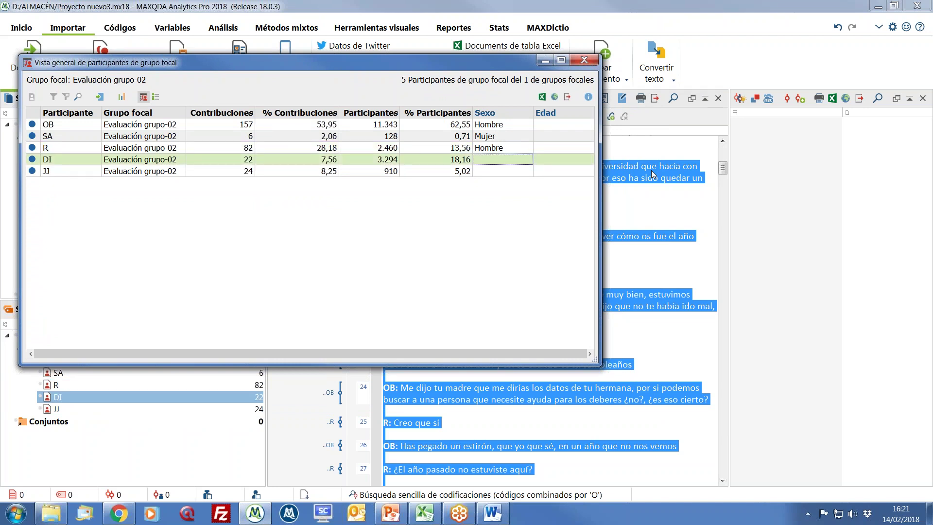
text(Mujer)
key(Return)
text(Hombre)
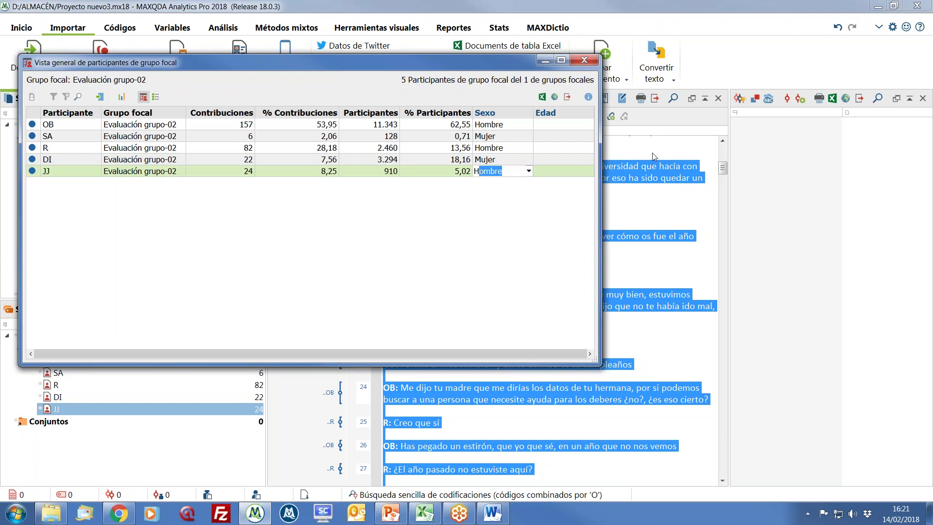
- Set Edad to 10 for OB, 12 for R, and 11 for SA, DI and JJ
click(588, 125)
double_click(588, 126)
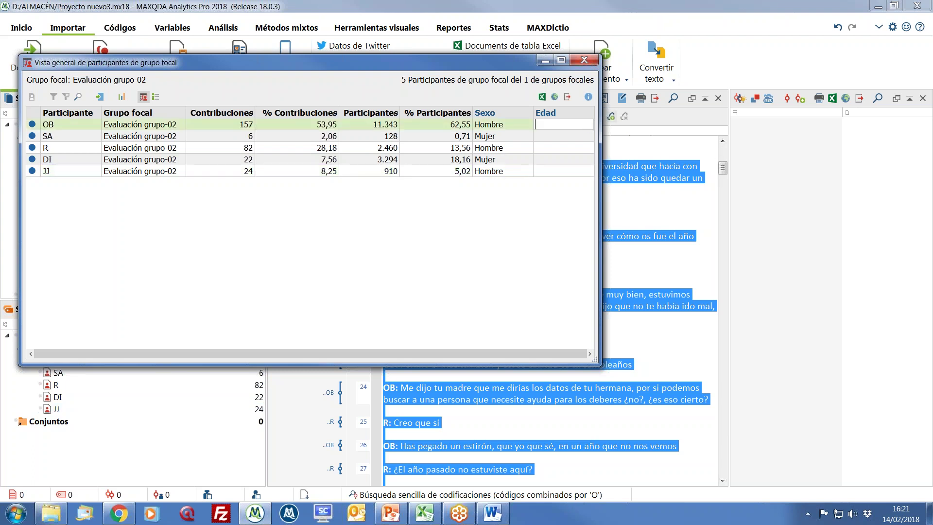
text(10)
key(Return)
text(11)
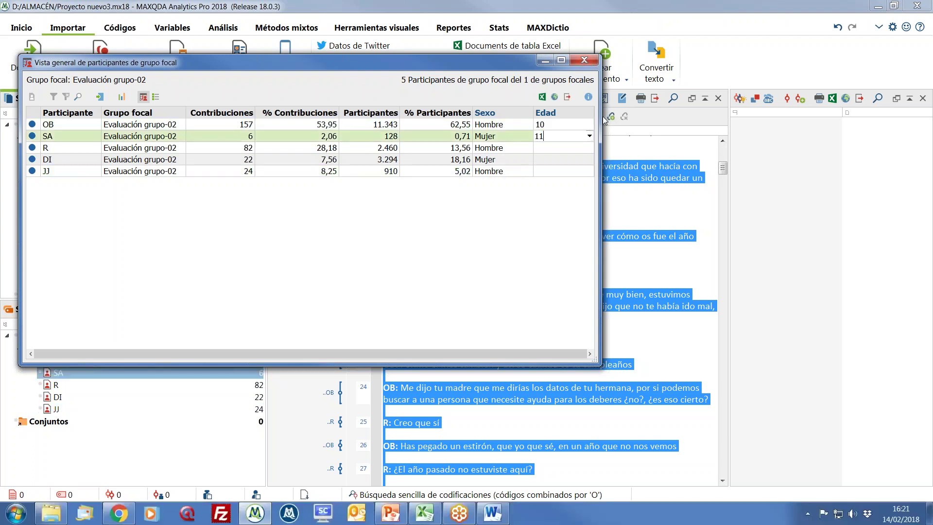
key(Return)
text(12)
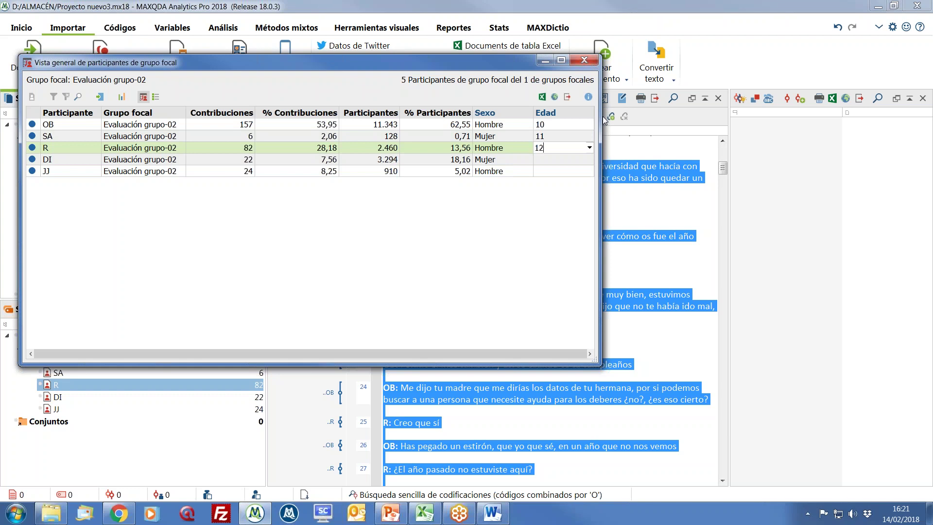
key(Return)
text(11)
key(Return)
text(11)
key(Return)
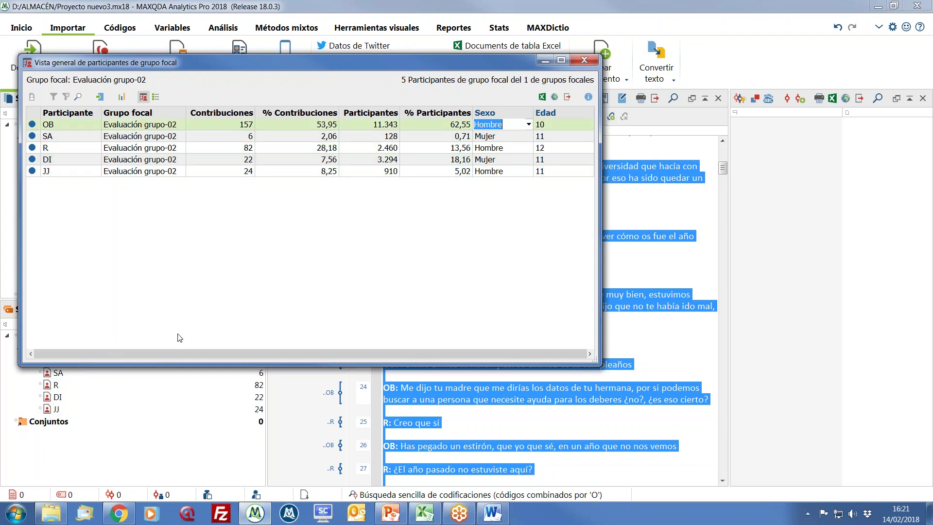
- Examine the statistics of all five participants, showing Sexo and Edad as bar charts, and close the statistics and participants overview
click(225, 224)
click(144, 123)
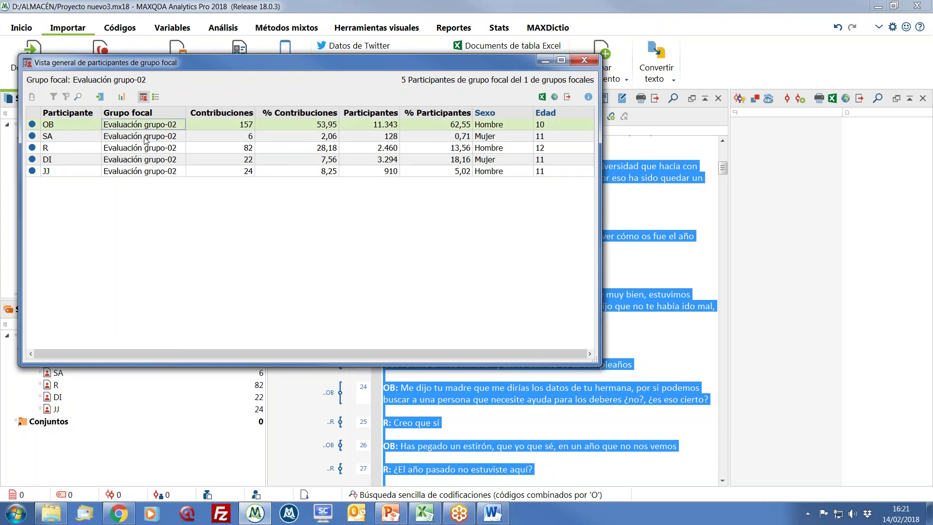
shift+click(143, 171)
click(122, 97)
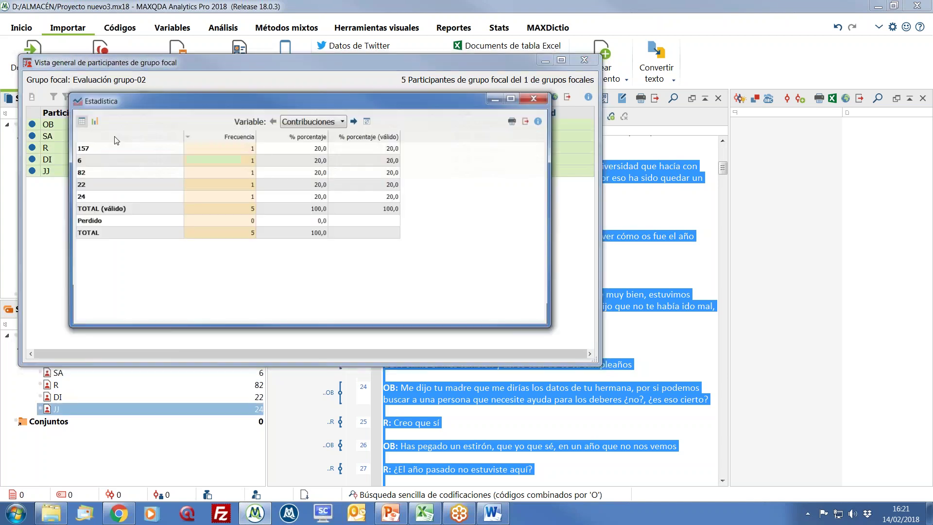
click(354, 121)
click(353, 120)
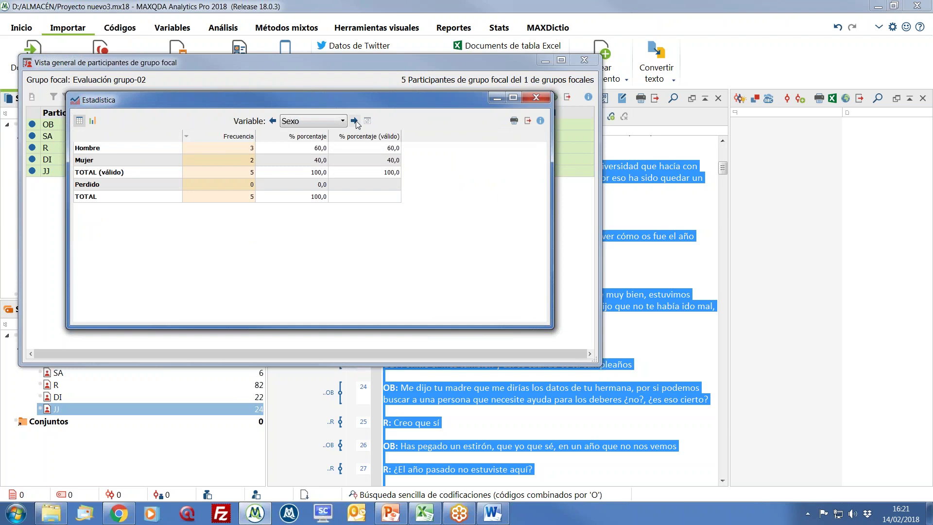
click(93, 121)
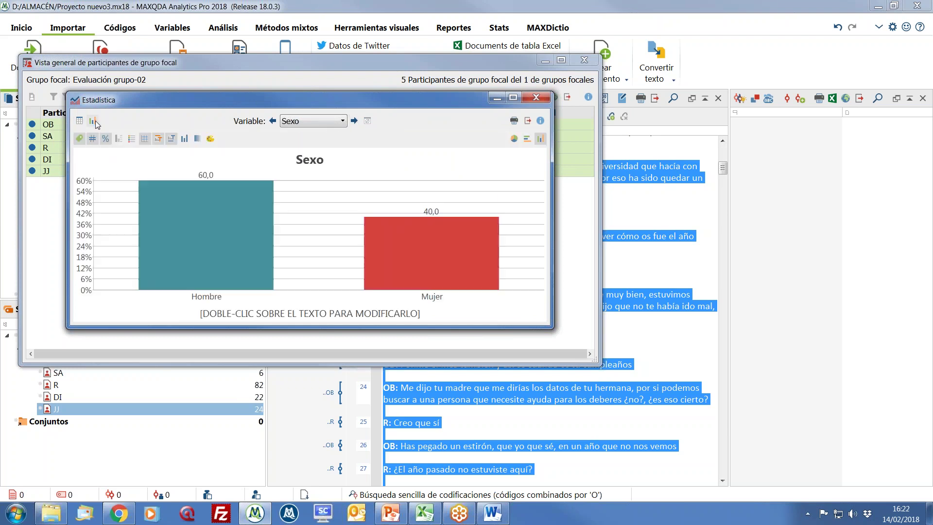
click(354, 121)
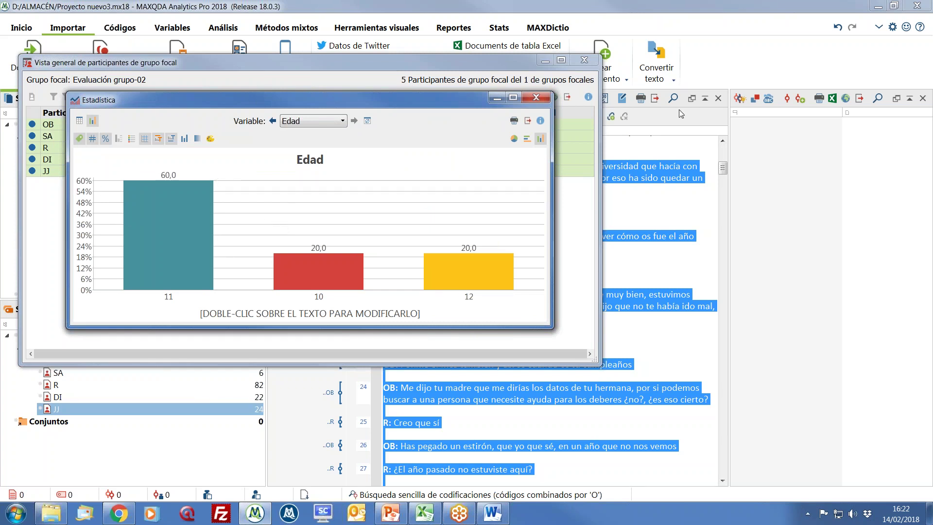
click(548, 97)
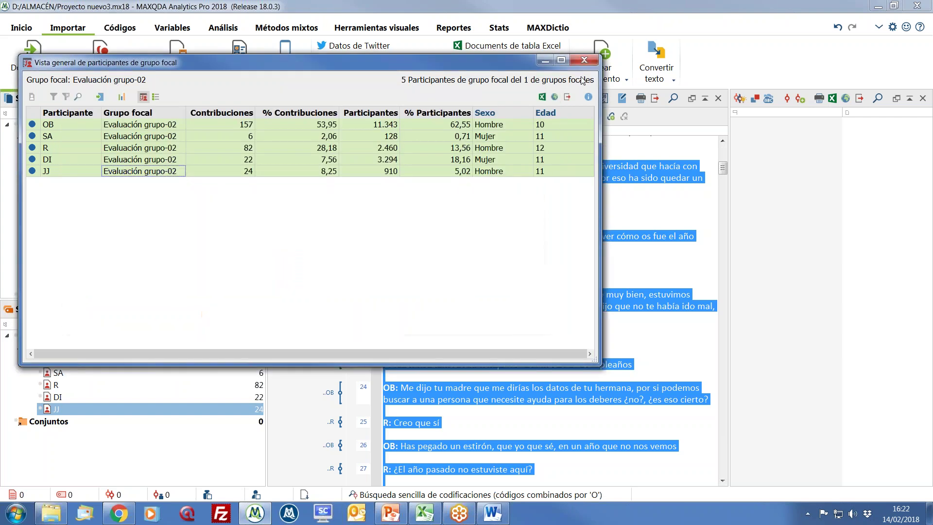
click(585, 60)
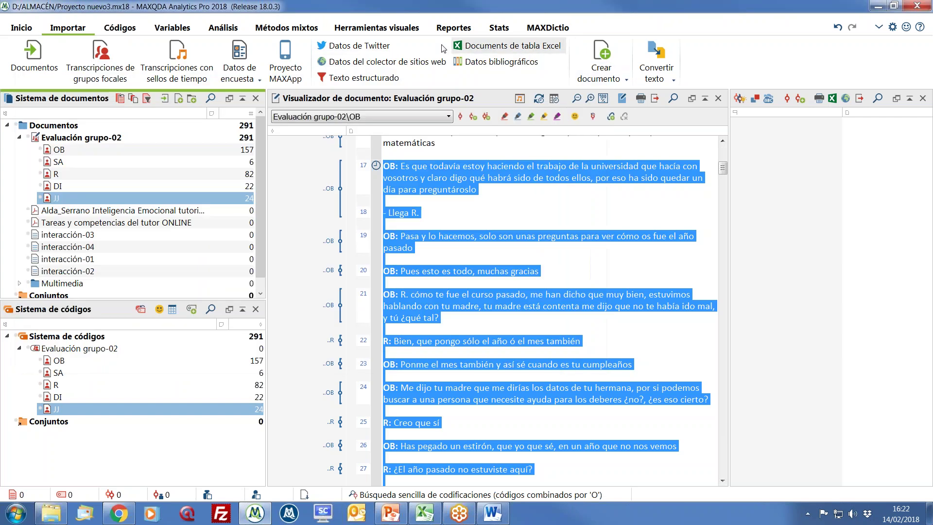
- Generate a focus group crosstab using all values of the Sexo variable as conditions
click(315, 30)
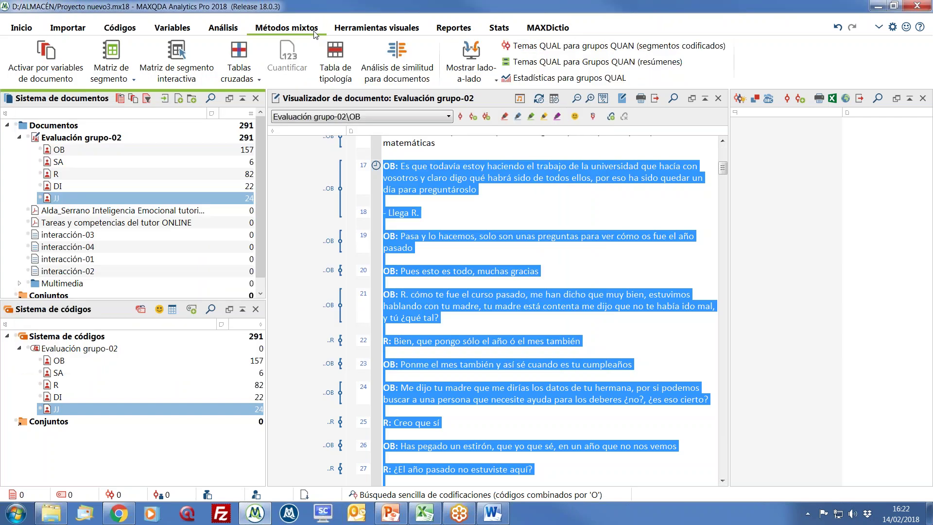
click(260, 83)
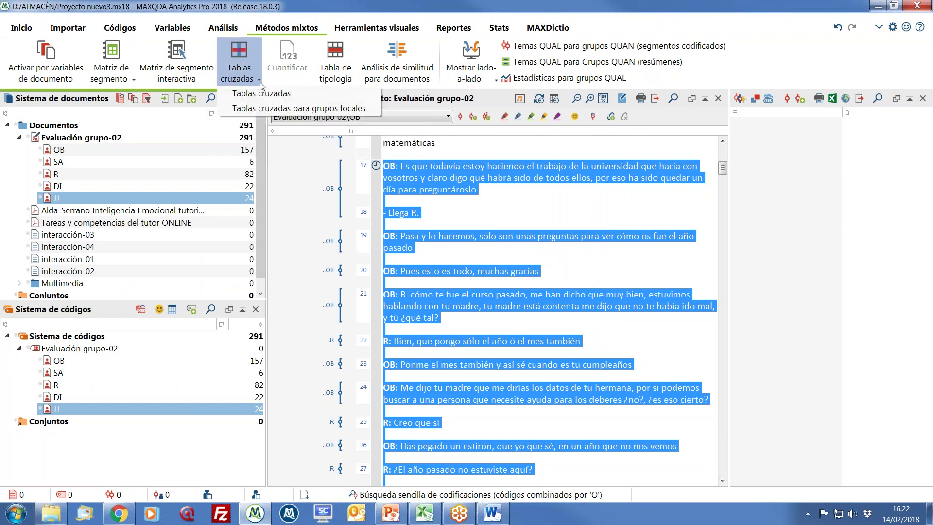
click(283, 109)
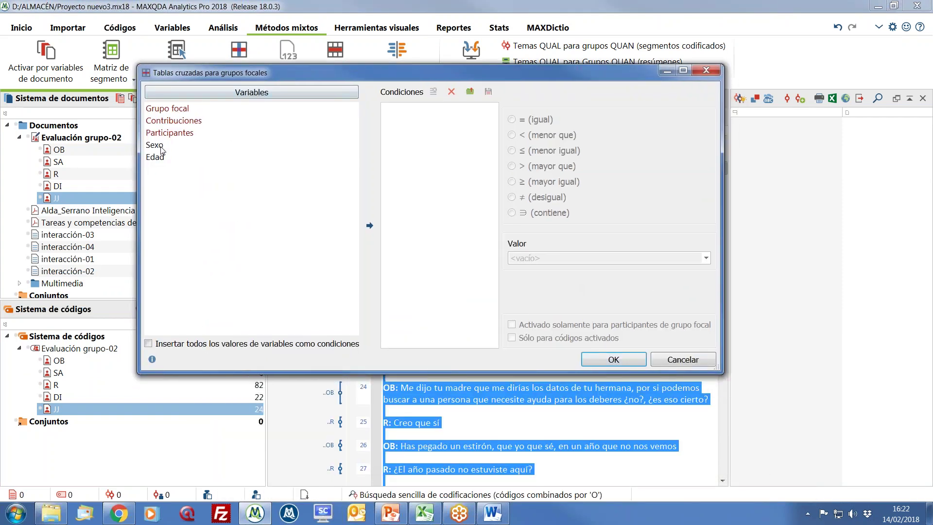
click(163, 145)
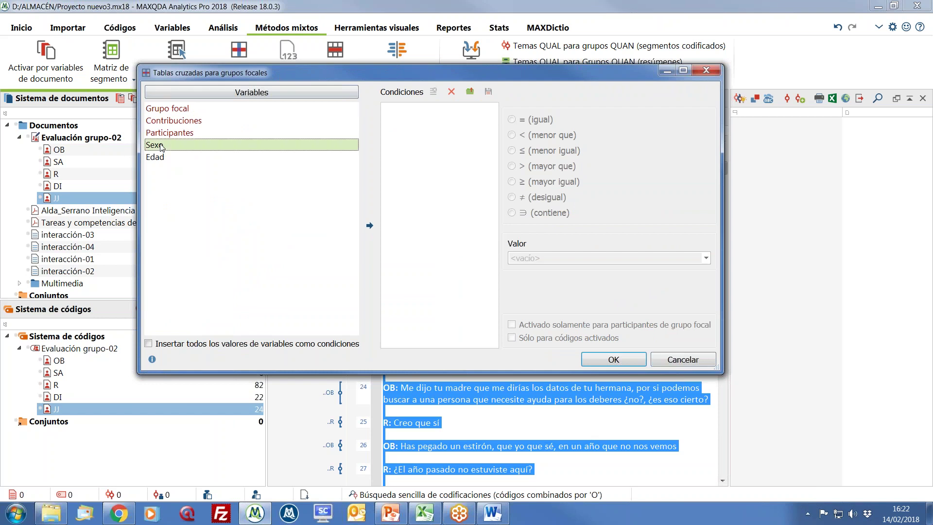
click(221, 345)
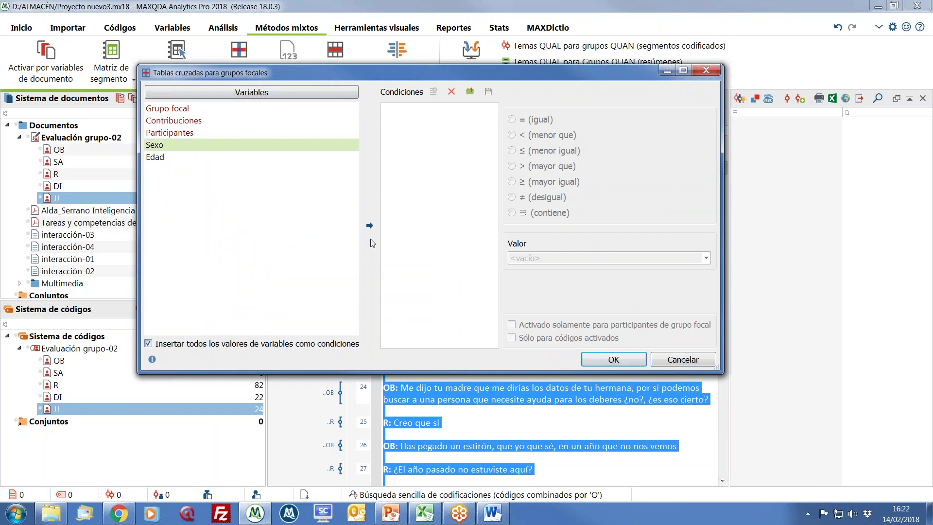
click(370, 226)
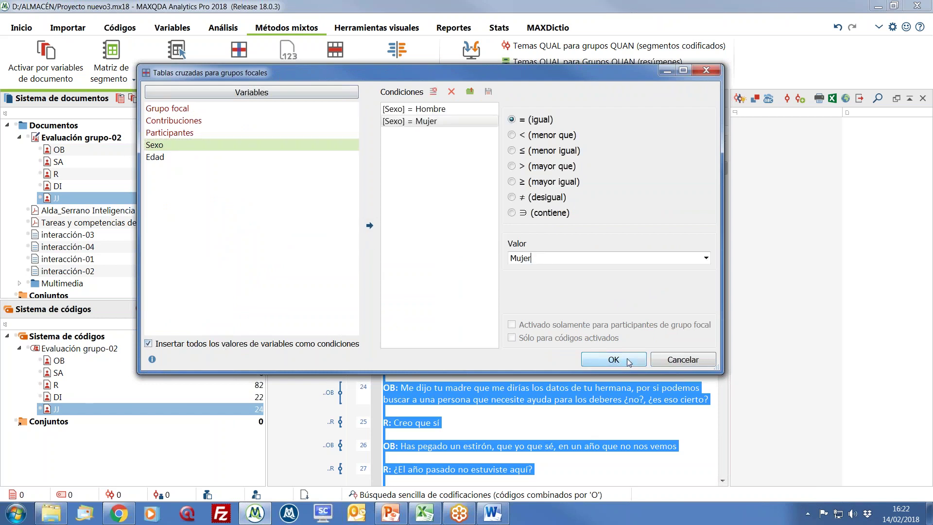
click(629, 360)
- Enlarge the crosstab window to examine the participants by sex, close it, and collapse Evaluación grupo-02 in the document system
drag(478, 149, 381, 96)
drag(559, 188, 665, 187)
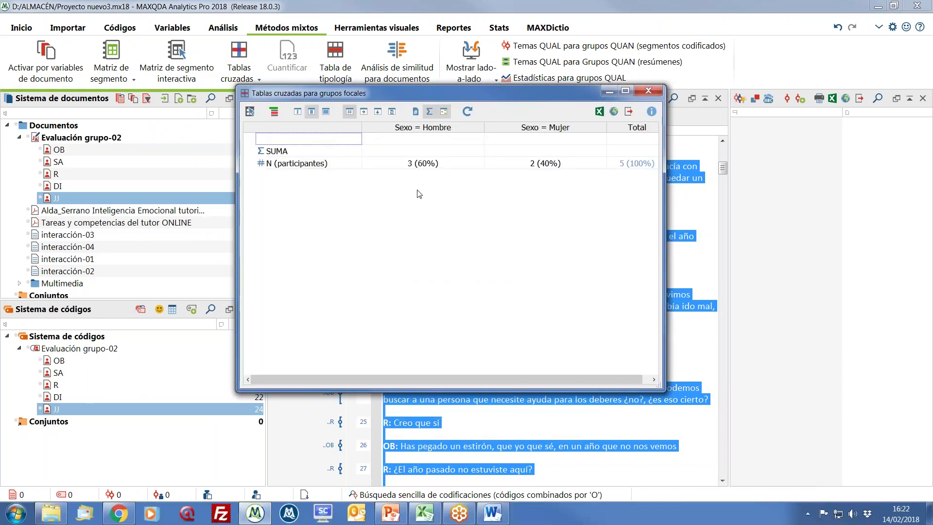
drag(281, 93, 181, 86)
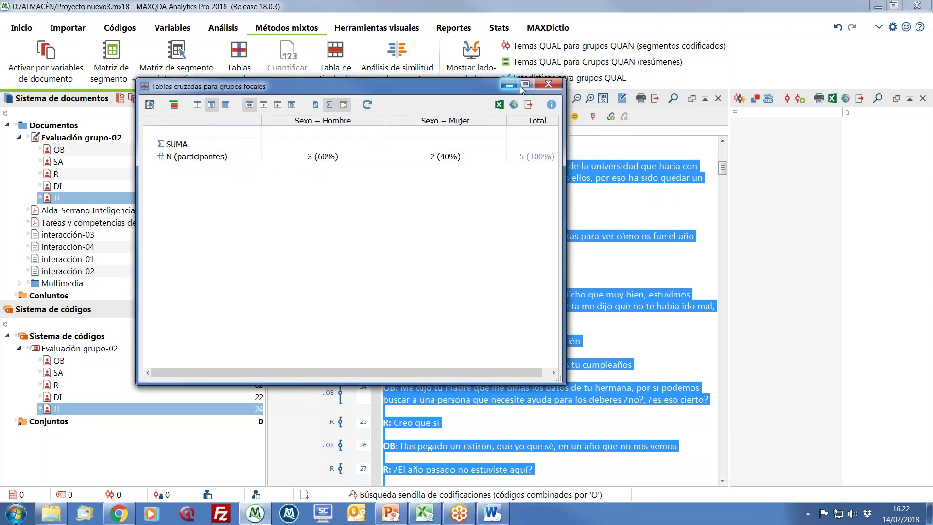
click(541, 88)
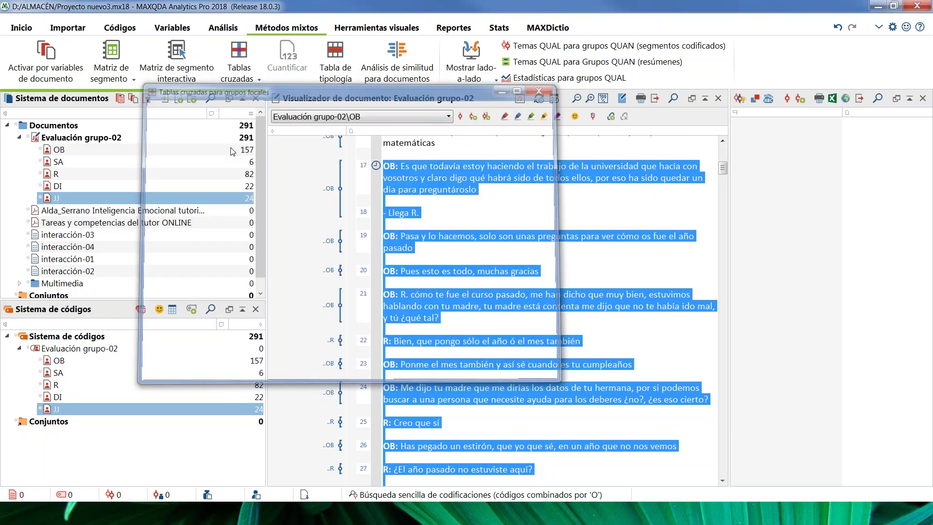
click(20, 139)
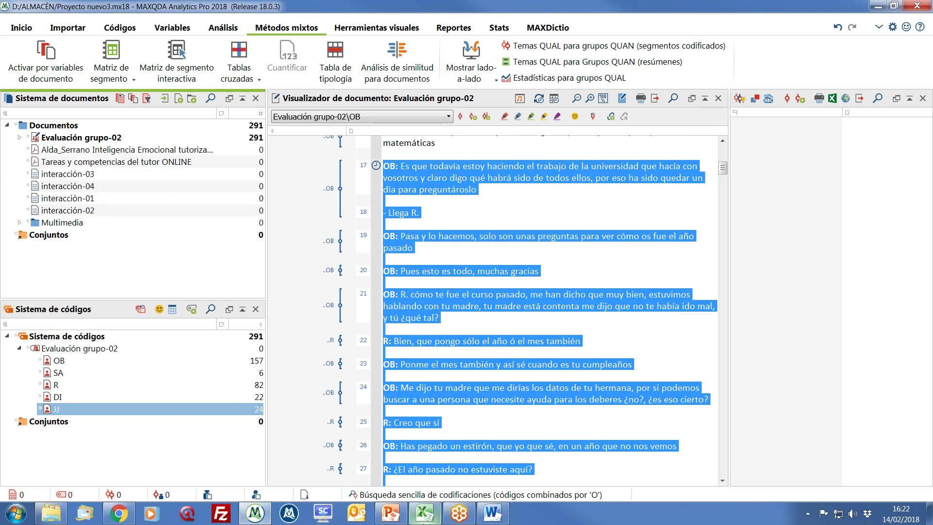
- Switch to the Excel workbook TUTORIZACIÓN ONLINE PERSONALIZADA (respuestas en bruto).xlsx and examine the timestamp, Sexo and Edad responses
click(424, 515)
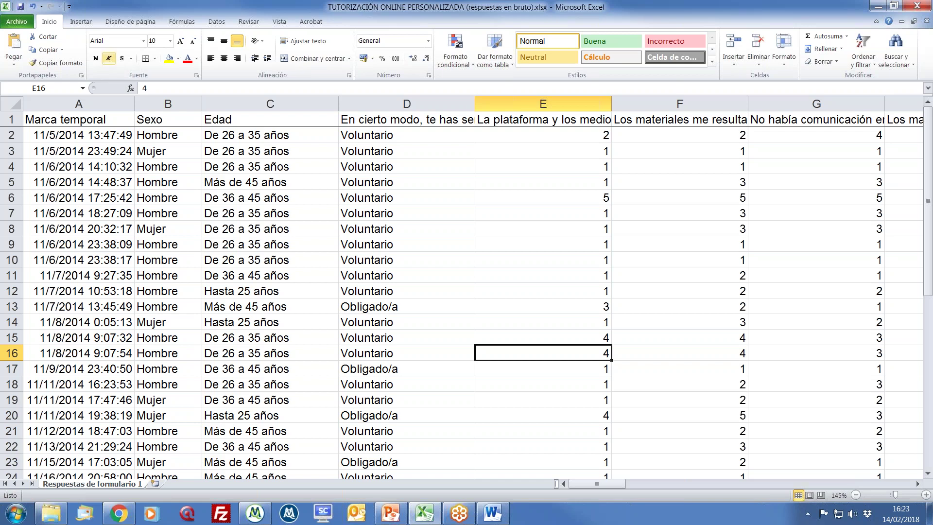
click(79, 139)
click(79, 202)
click(63, 333)
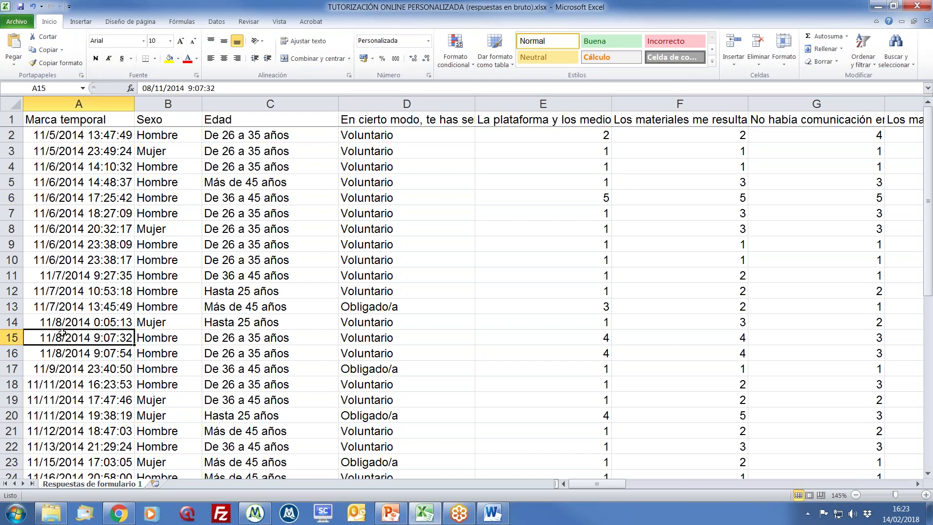
click(180, 137)
click(243, 135)
click(194, 150)
- Examine the survey's question headers, from Sexo and Edad through the rating questions to the open-ended answers in column J
click(258, 118)
click(176, 122)
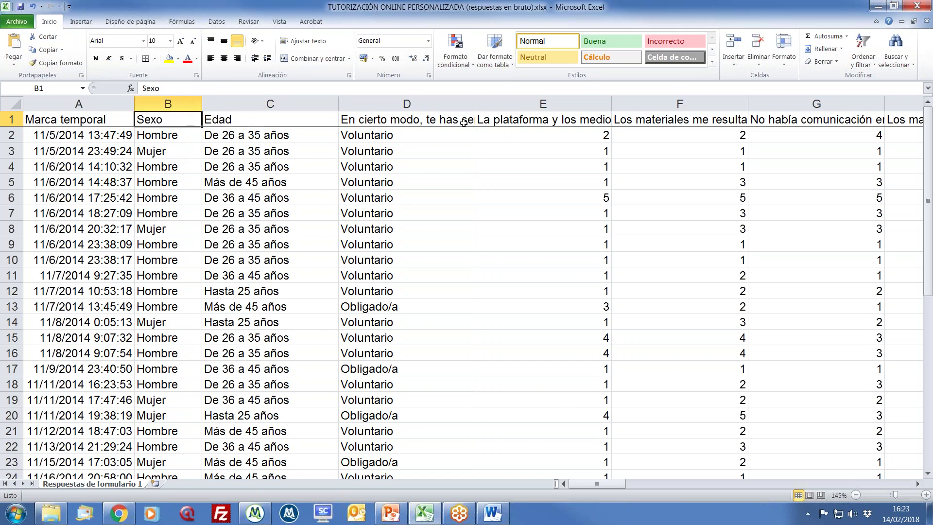
click(265, 121)
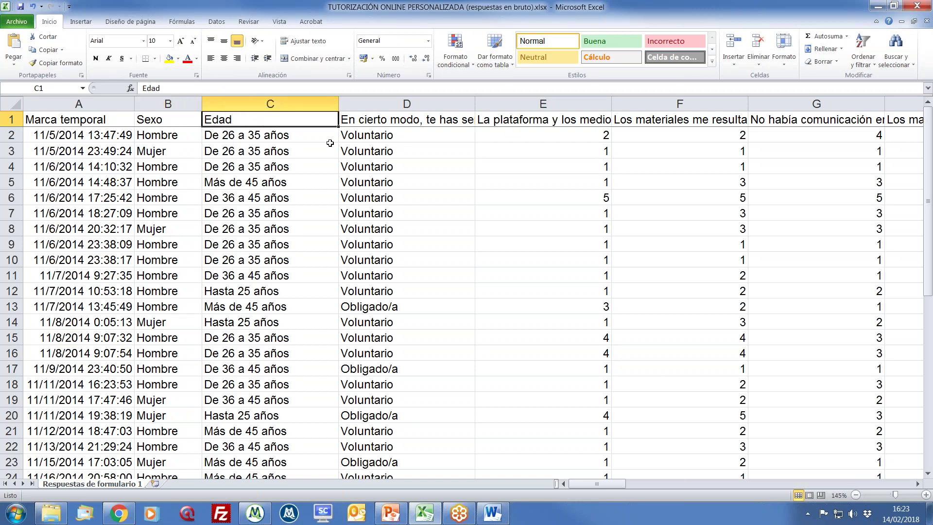
click(467, 125)
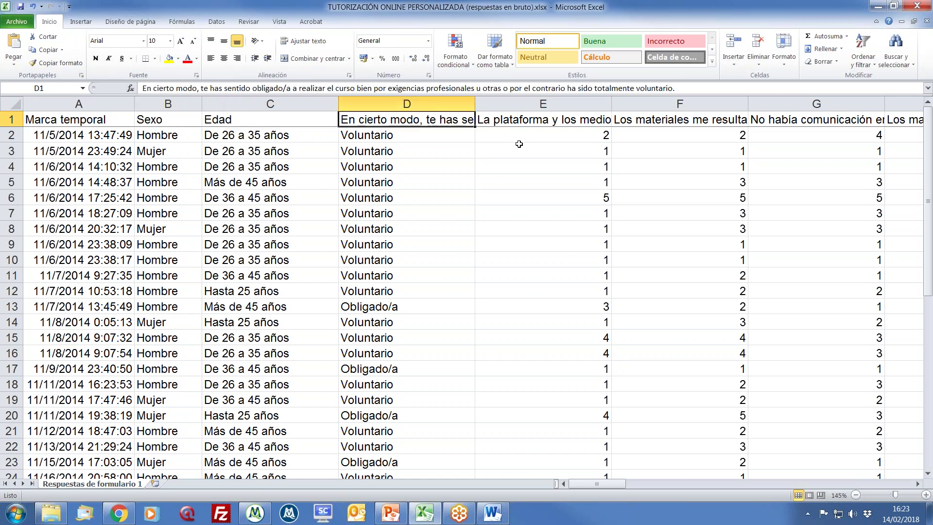
click(520, 119)
drag(588, 482, 623, 484)
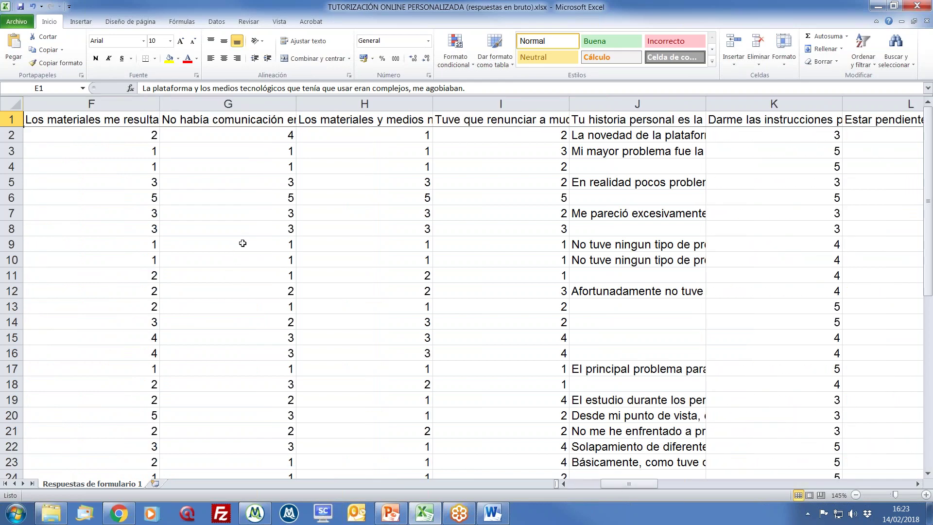
drag(626, 484, 639, 485)
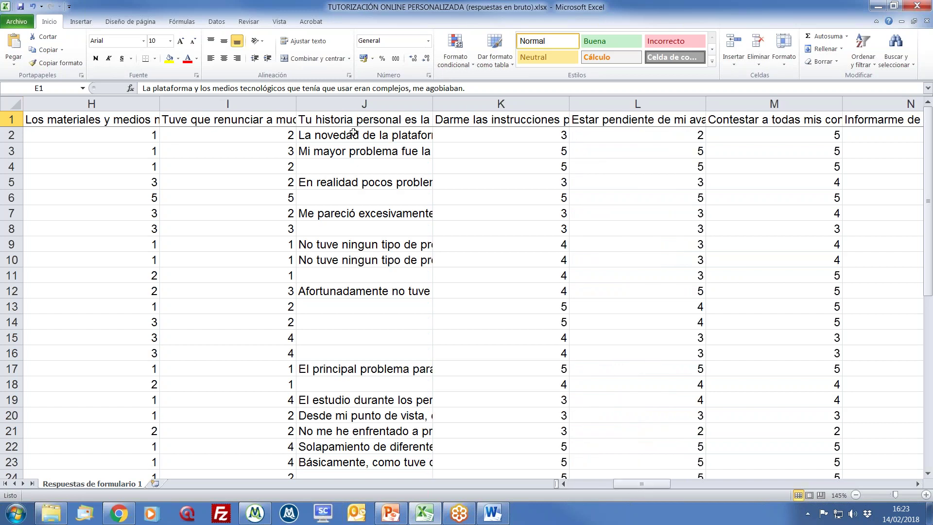
- Examine the open-ended personal history question in column J and several of its answers, including rows 3, 5 and 10
click(354, 119)
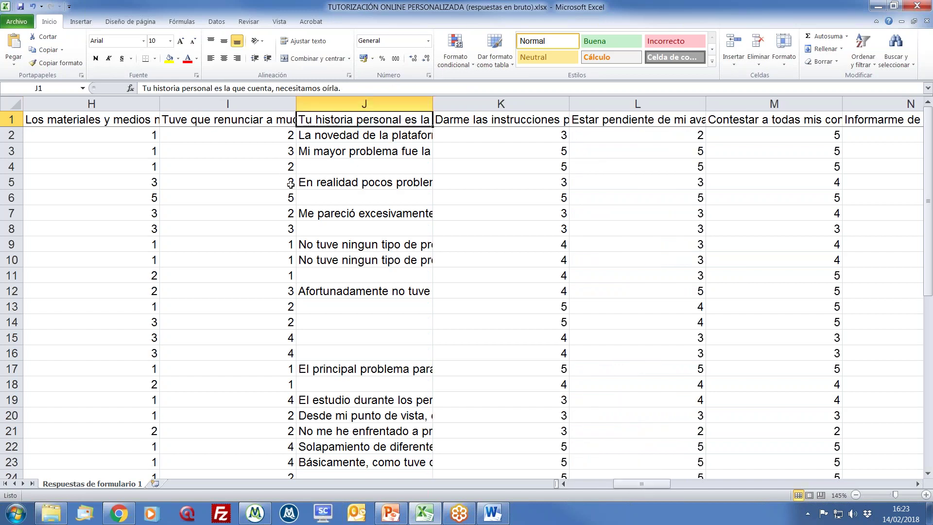
click(343, 148)
click(332, 184)
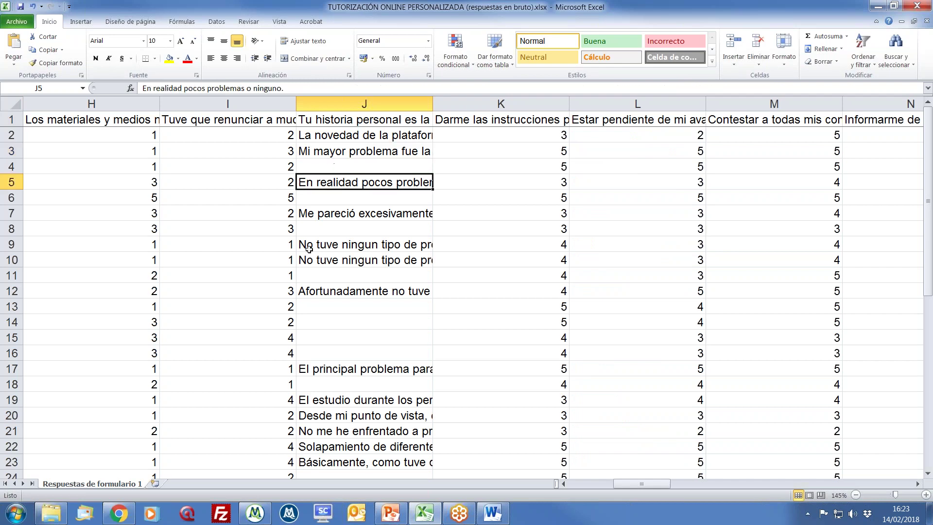
click(326, 279)
click(331, 259)
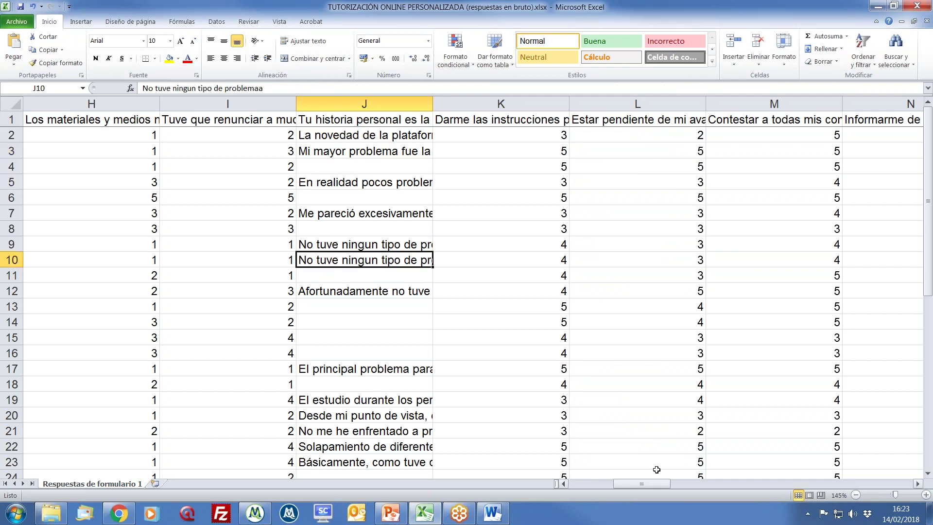
- Examine the tutor-function headers from column L, the open-ended answers in column S, and the remaining questions through column AC
mouse_move(650, 483)
mouse_down()
mouse_move(681, 482)
mouse_move(663, 483)
mouse_up()
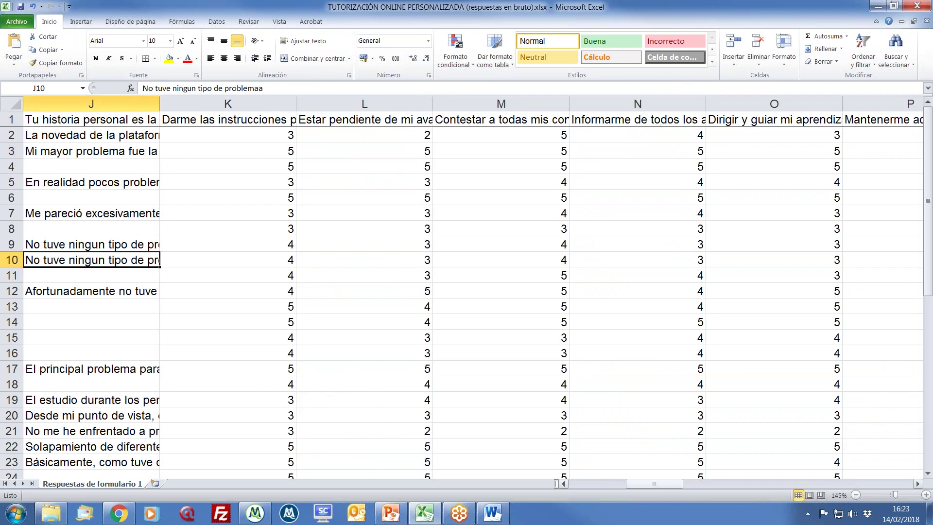
click(346, 124)
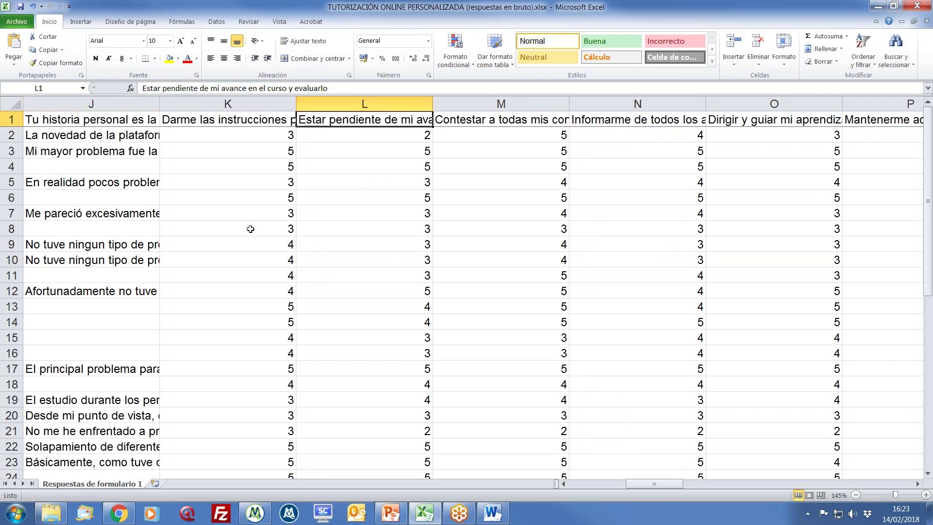
drag(643, 486, 687, 491)
click(388, 151)
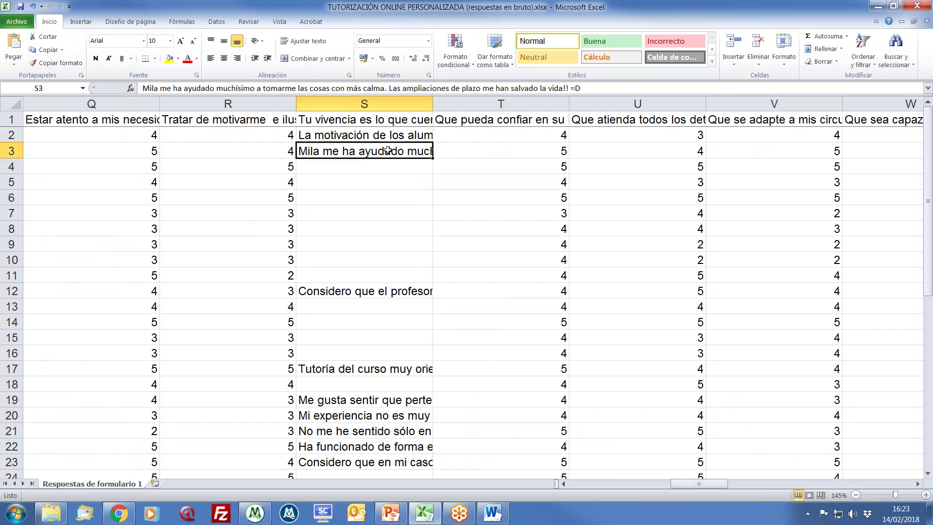
click(470, 121)
drag(726, 483, 760, 484)
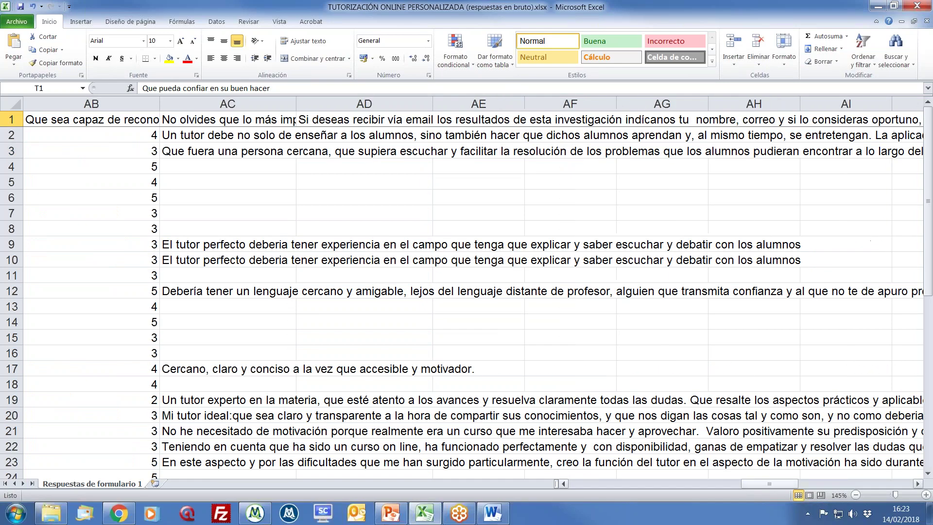
click(226, 135)
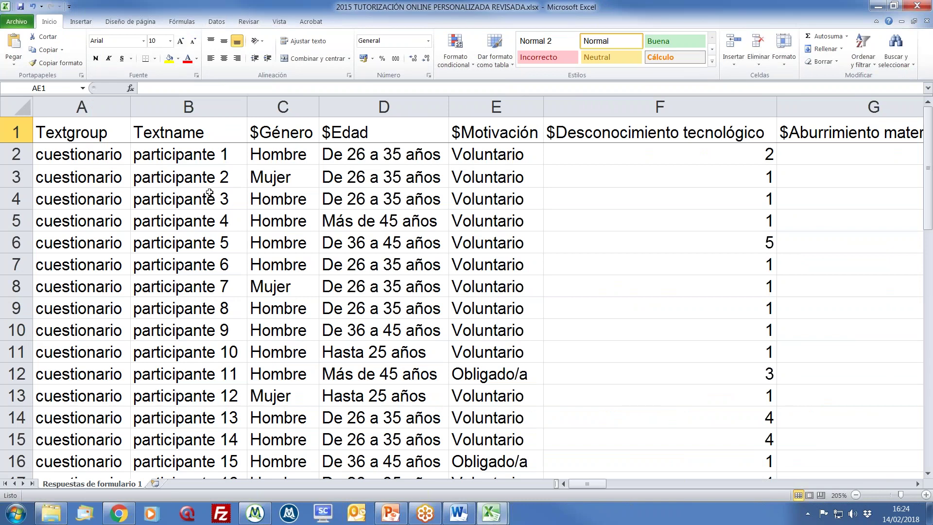
- Compare the revised workbook's Textgroup column with MAXQDA's document system, and return to the workbook to examine Textgroup and Textname
click(92, 135)
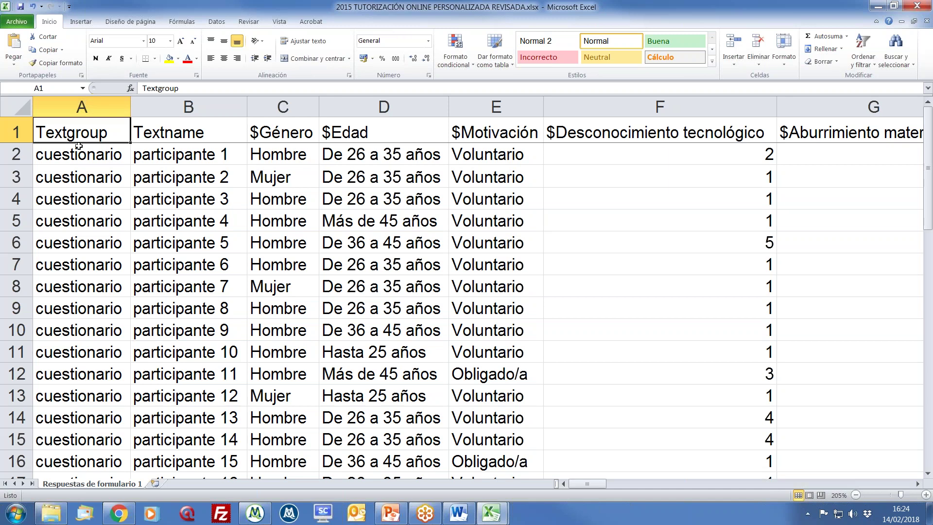
click(254, 513)
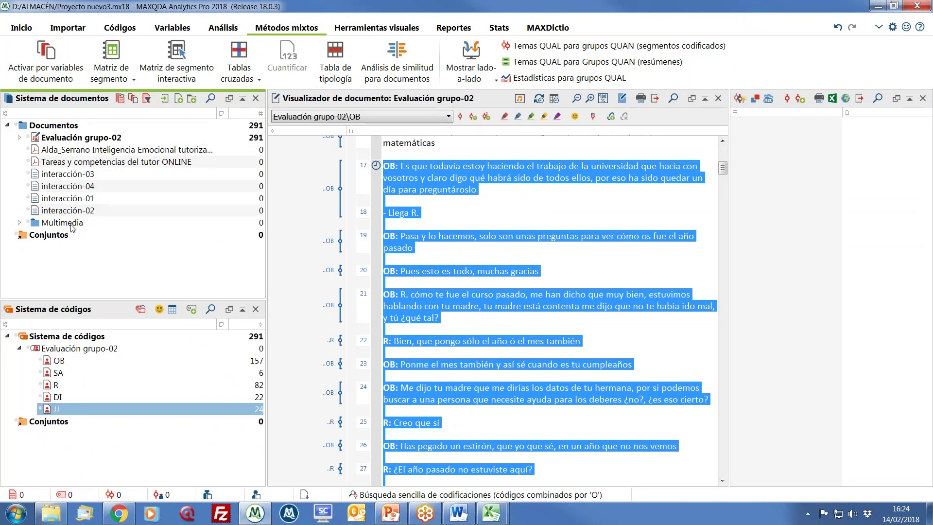
mouse_move(491, 513)
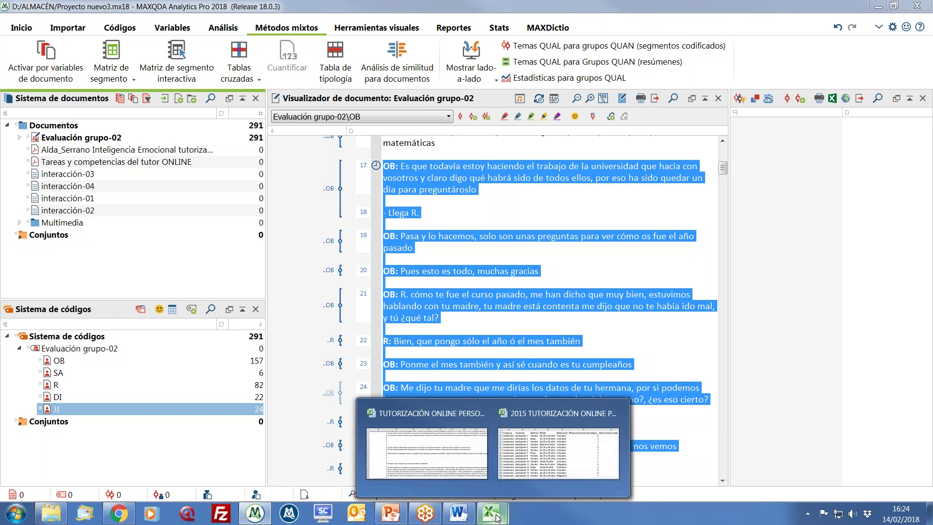
click(564, 452)
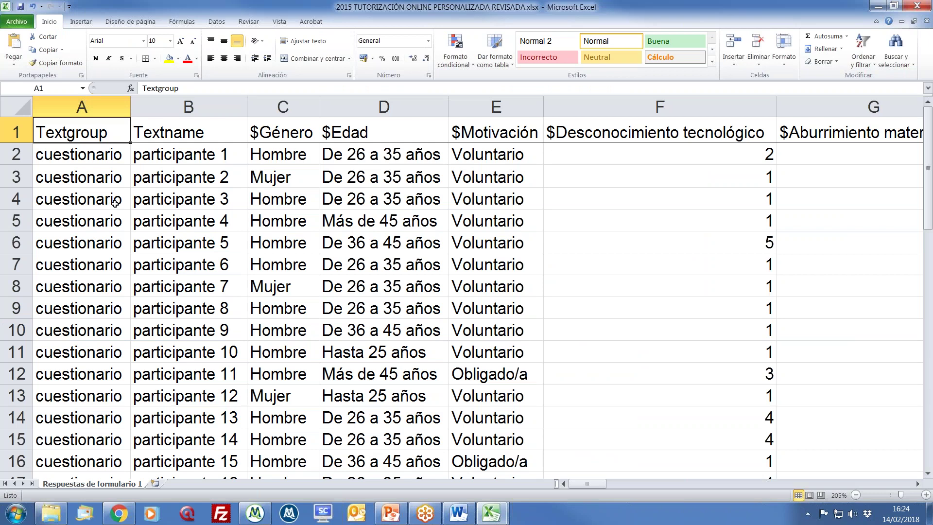
click(104, 161)
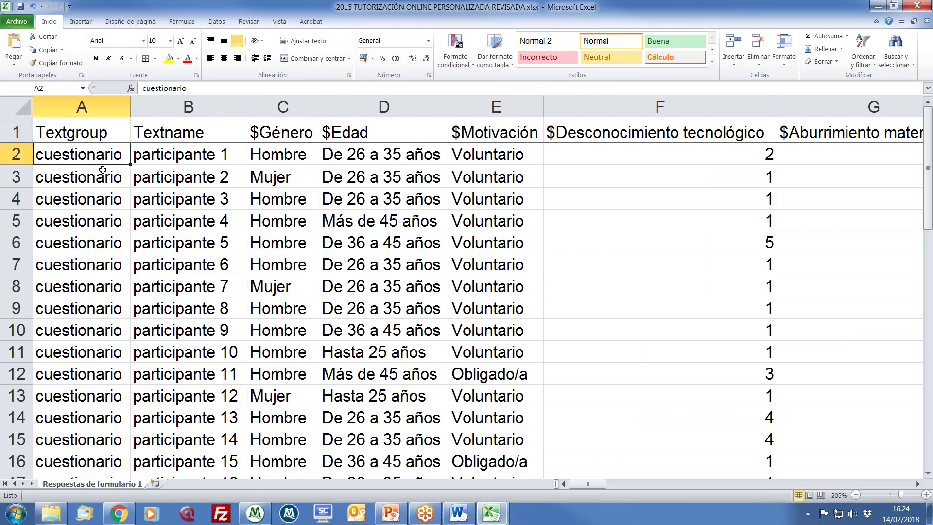
click(160, 158)
key(Up)
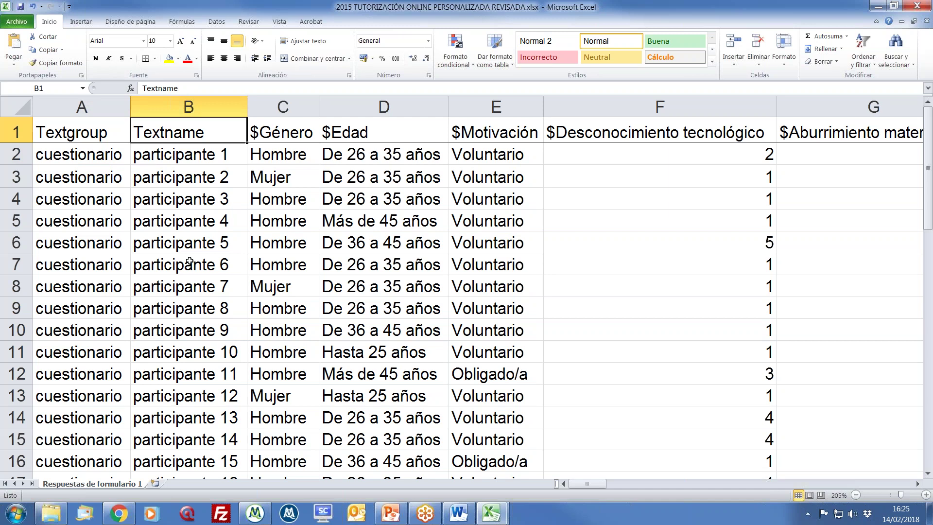
- Examine the revised workbook's $-prefixed variable headers from $Género, $Edad and $Motivación through column H, and return to Textname
key(Right)
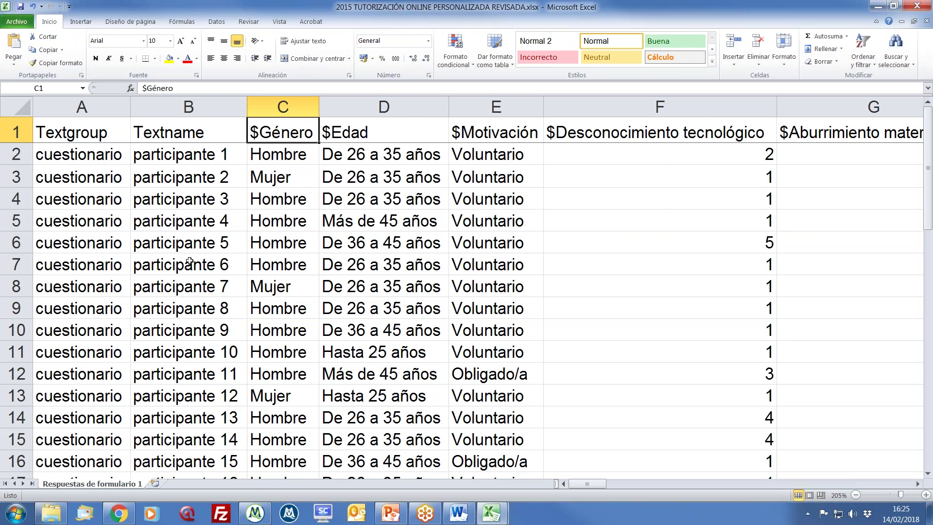
key(Right)
key(Right)
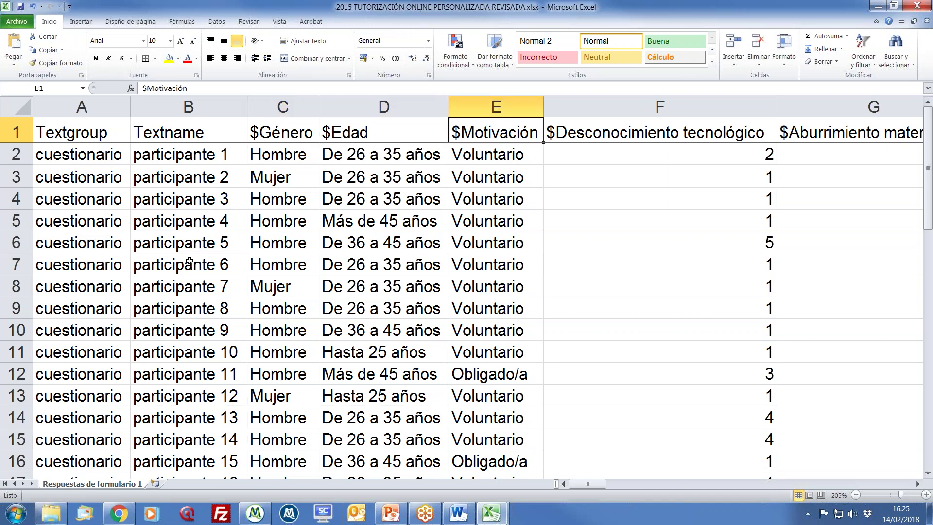
key(Right)
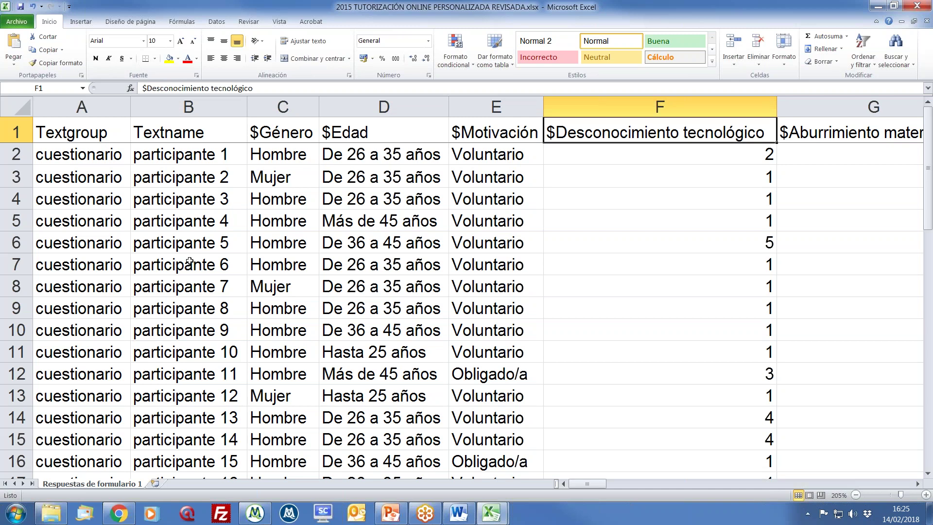
key(Left)
key(Right)
key(Right)
key(Right)
key(Left)
key(Left)
key(Left)
key(Left)
key(Left)
key(Left)
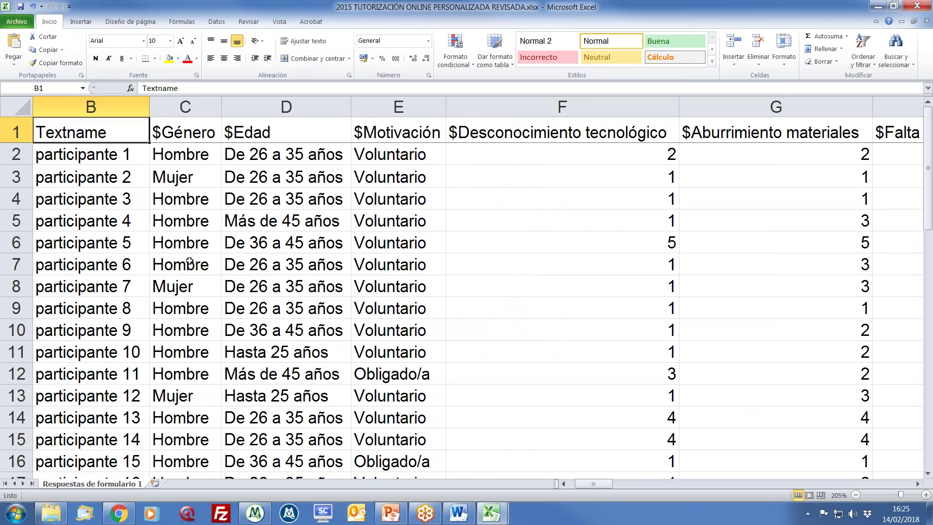
- Examine the headers from $Género to $Resolución de consultas, return to the unprefixed Problemas curso y soluciones column, and close the workbook
key(Right)
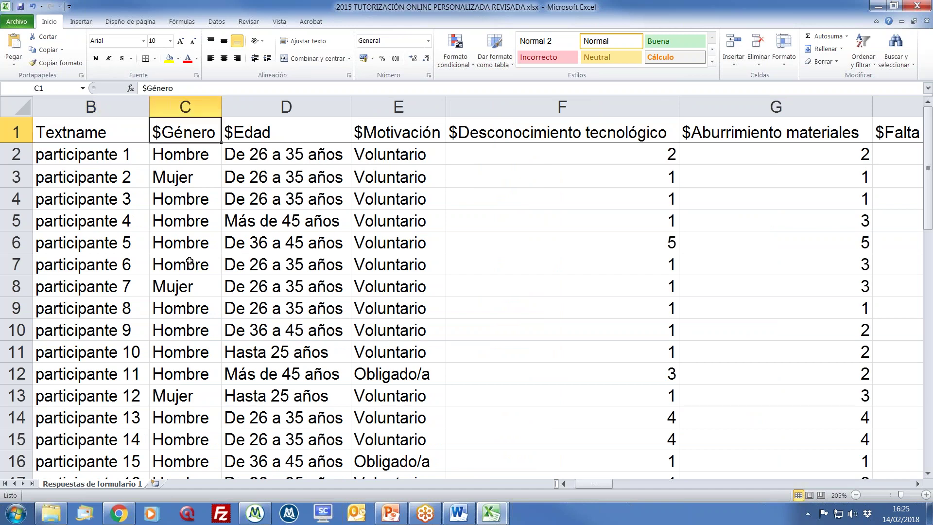
key(Right)
key(Right)
key(Right)
key(Right)
key(Right)
key(Right)
key(Right)
key(Right)
key(Right)
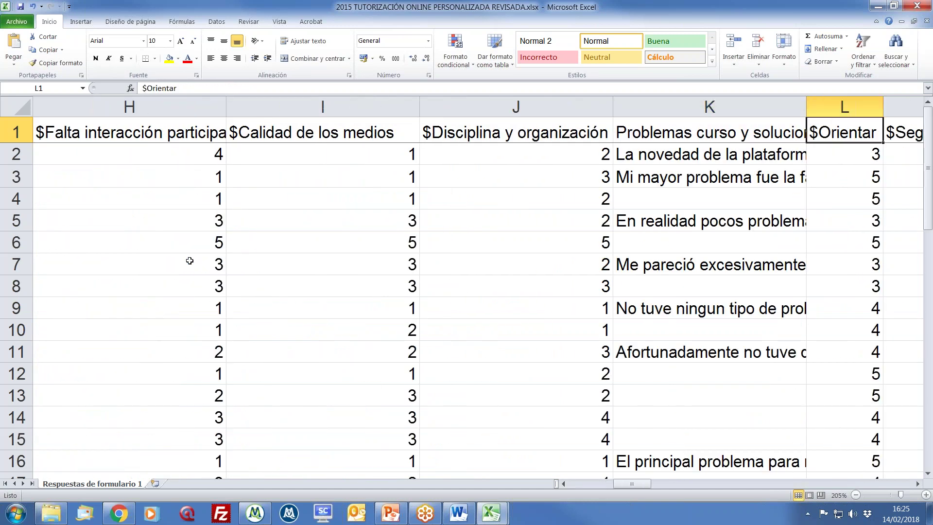
key(Right)
key(Right)
key(Left)
key(Left)
key(Left)
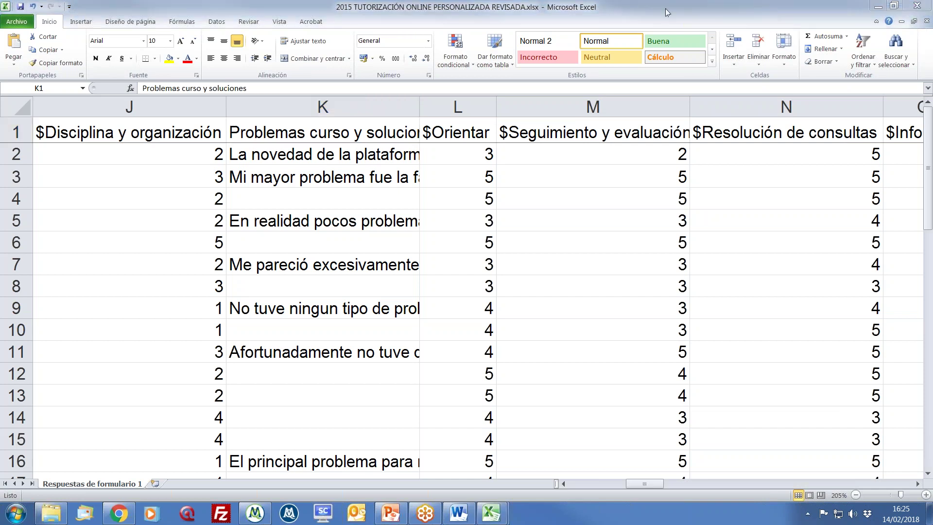
click(916, 6)
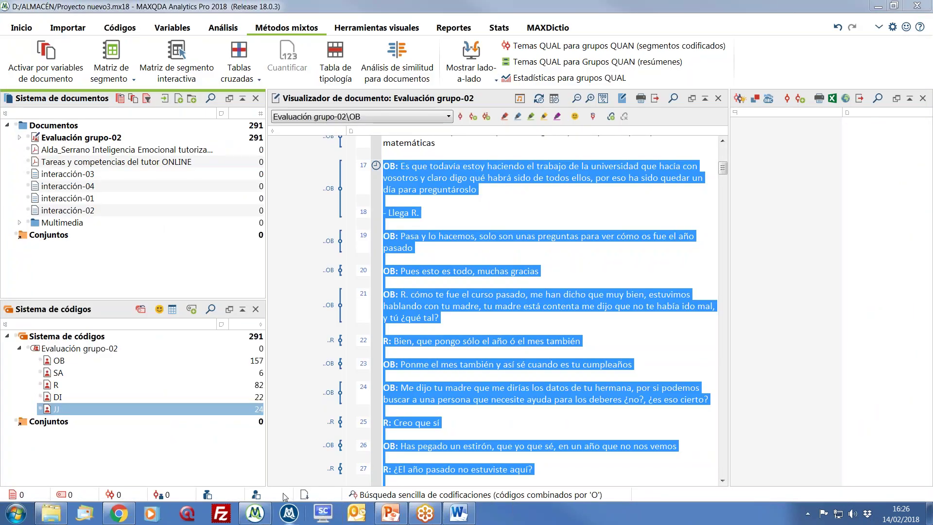
- Start an Excel survey data import into Documentos using 2015 TUTORIZACIÓN ONLINE PERSONALIZADA REVISADA.xlsx from the Cuestionario folder
click(71, 125)
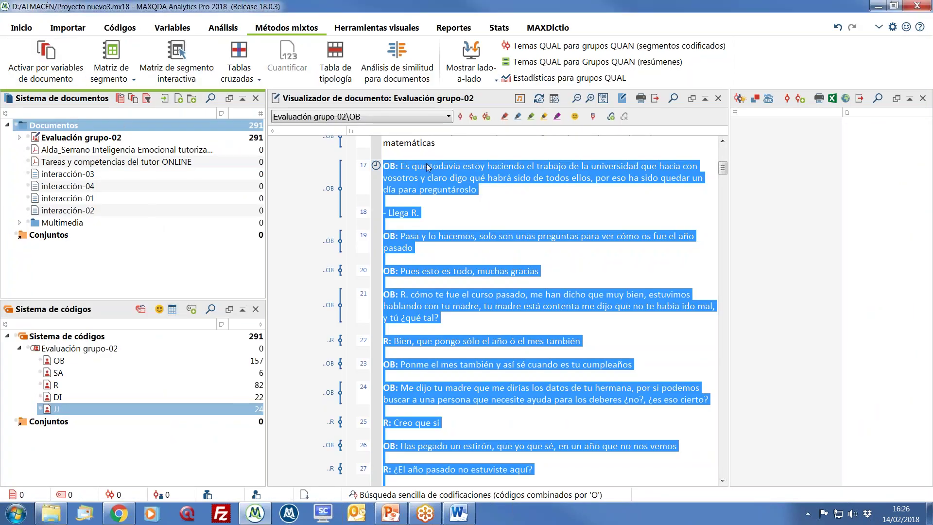
click(81, 31)
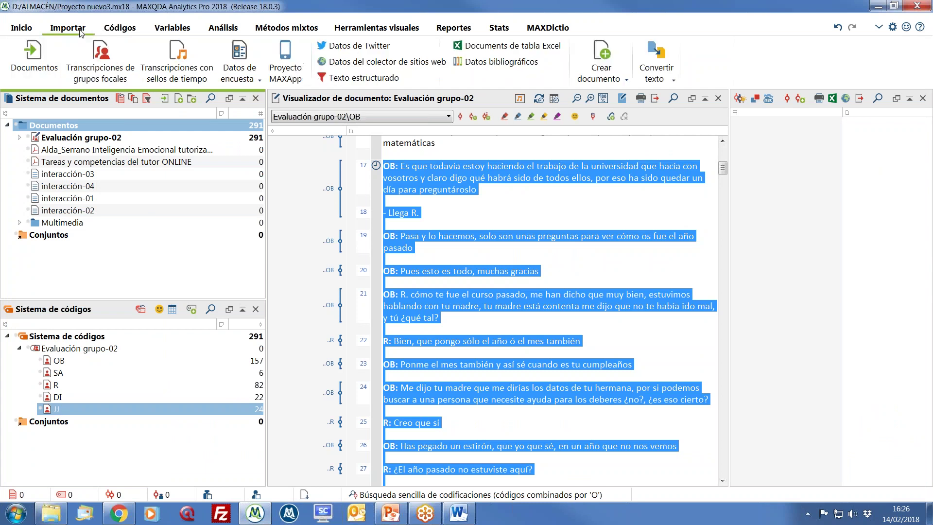
click(254, 82)
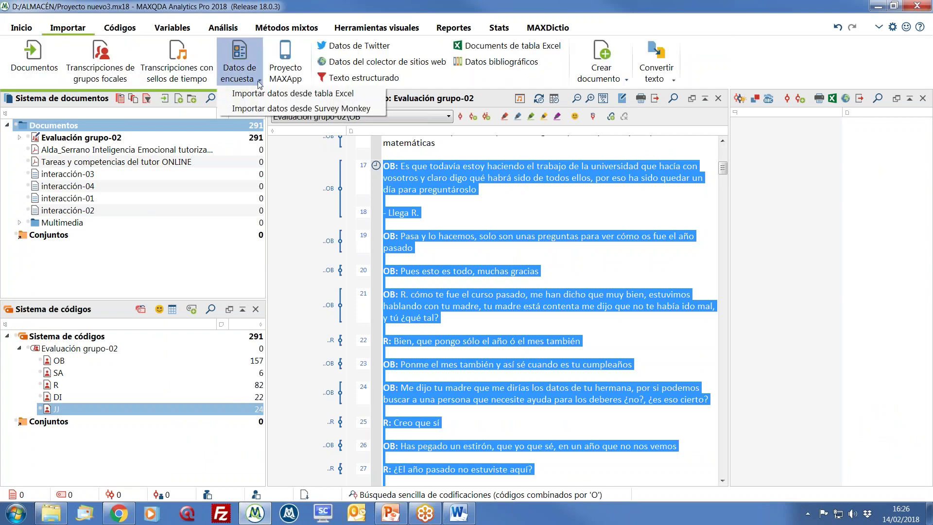
click(286, 93)
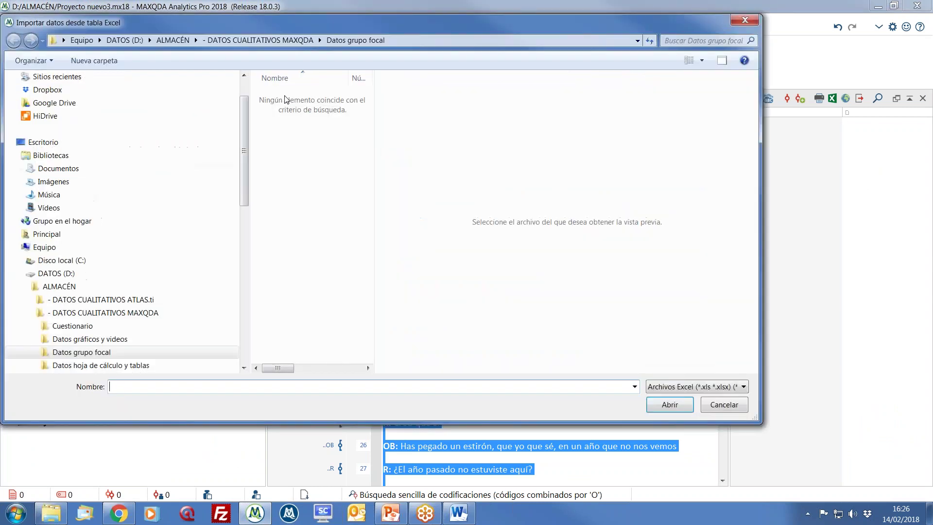
click(98, 326)
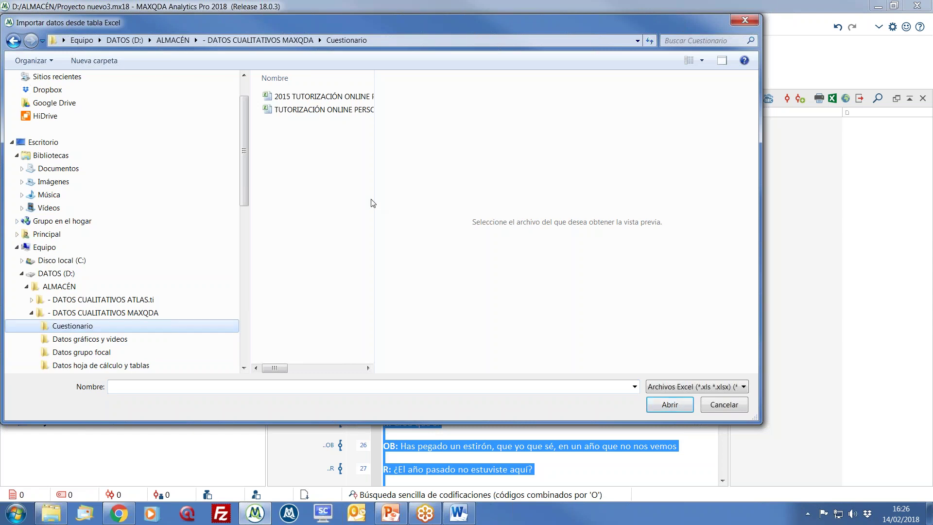
drag(374, 193, 505, 190)
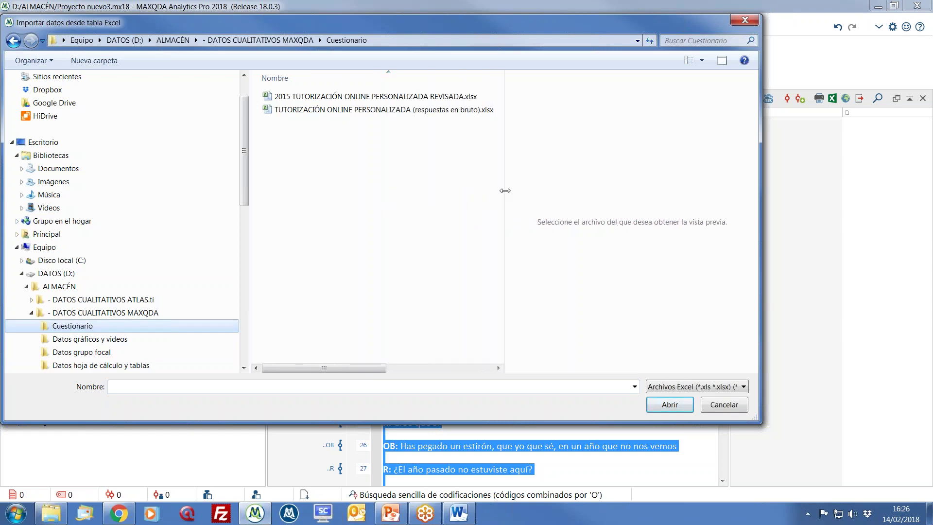
click(405, 97)
double_click(405, 96)
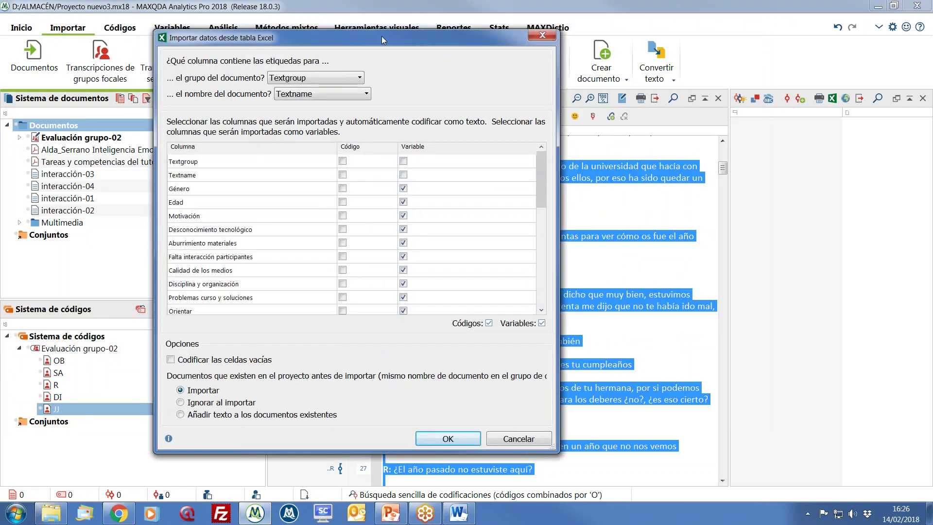
- Set the Problemas curso y soluciones column to import as a code instead of a variable
drag(356, 42, 292, 29)
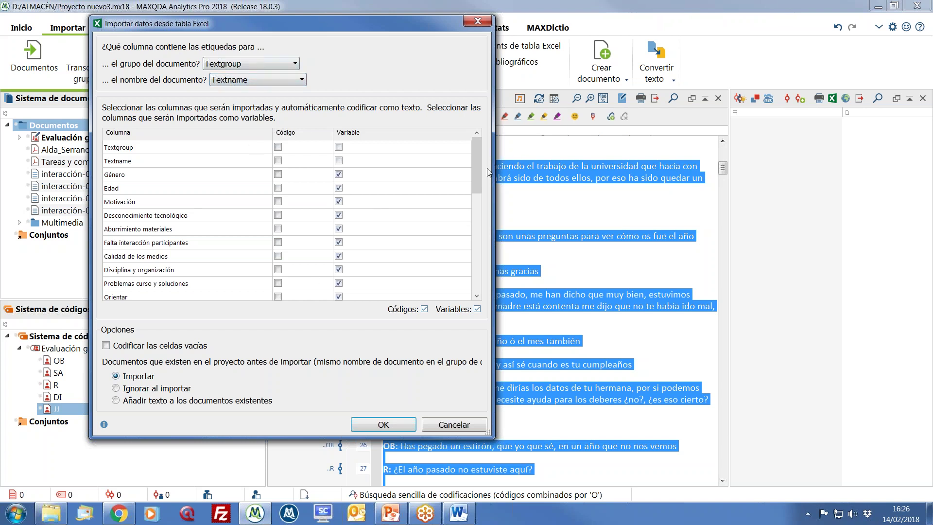
mouse_move(479, 170)
mouse_down()
mouse_move(480, 257)
mouse_move(487, 164)
mouse_move(488, 176)
mouse_up()
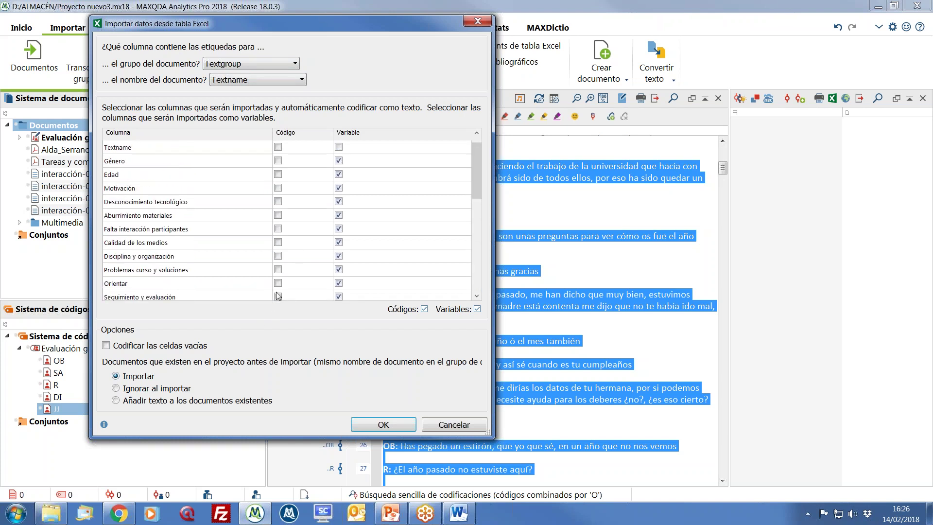
click(278, 270)
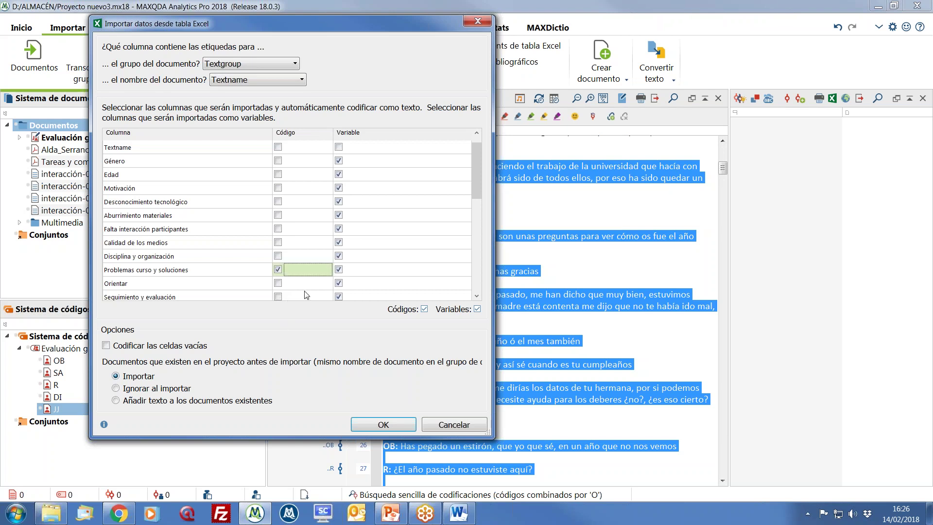
click(339, 270)
- Set the Funciones tutor más relevantes and Habilidades tutor columns to import as codes instead of variables, and accept the column assignment
drag(475, 186, 477, 228)
click(278, 284)
click(339, 283)
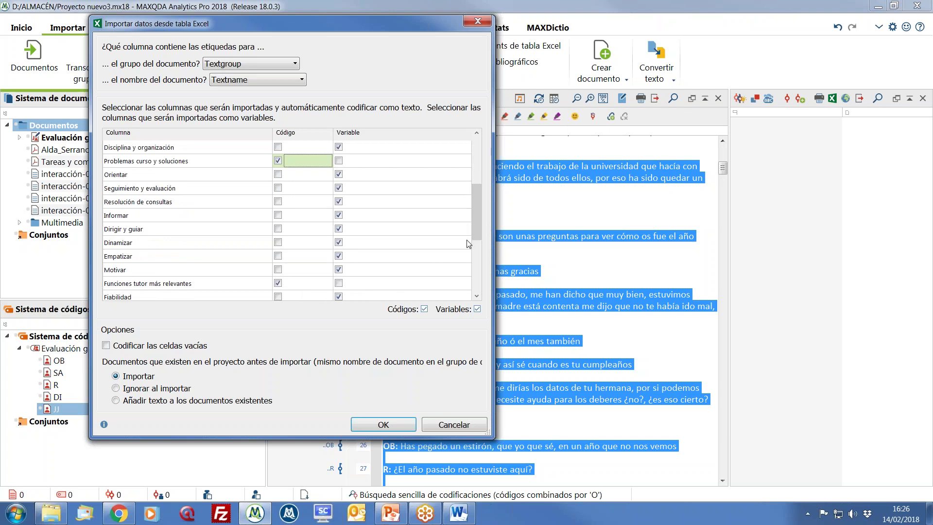
drag(478, 231, 478, 293)
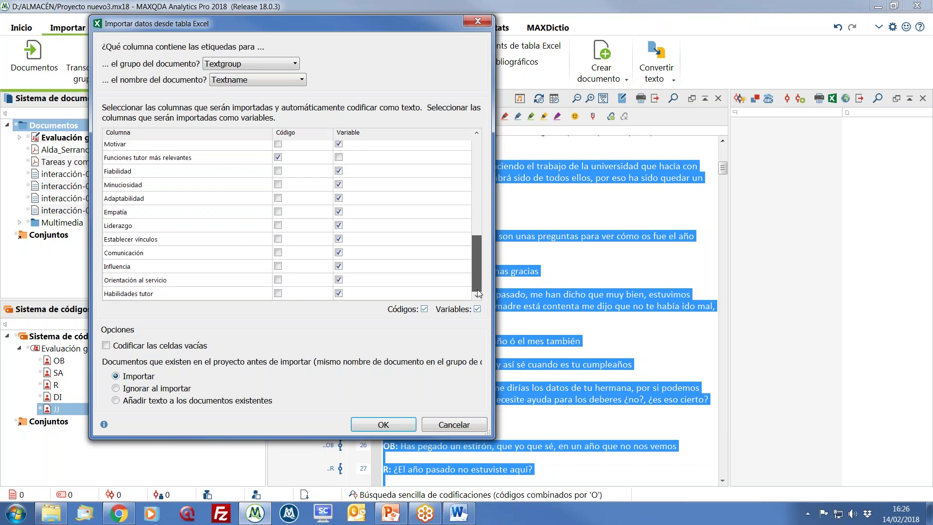
click(278, 294)
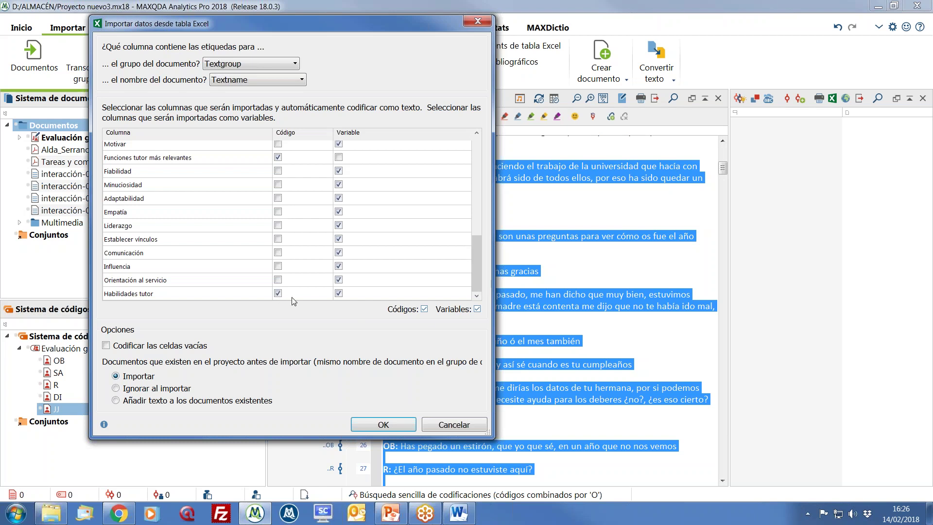
click(339, 294)
key(Return)
- Keep Aburrimiento materiales as a new Número entero variable, import the survey variables, and close the import summary
drag(368, 53, 235, 42)
drag(265, 78, 304, 80)
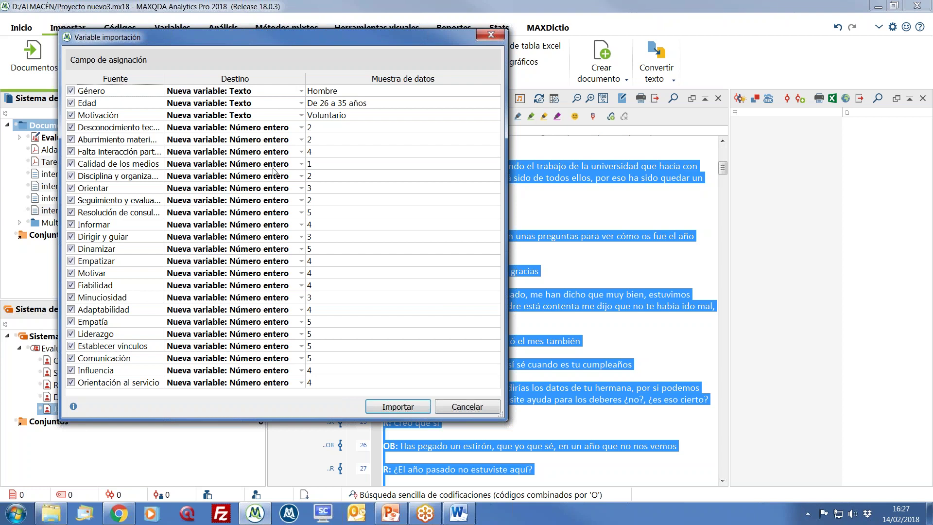
click(302, 140)
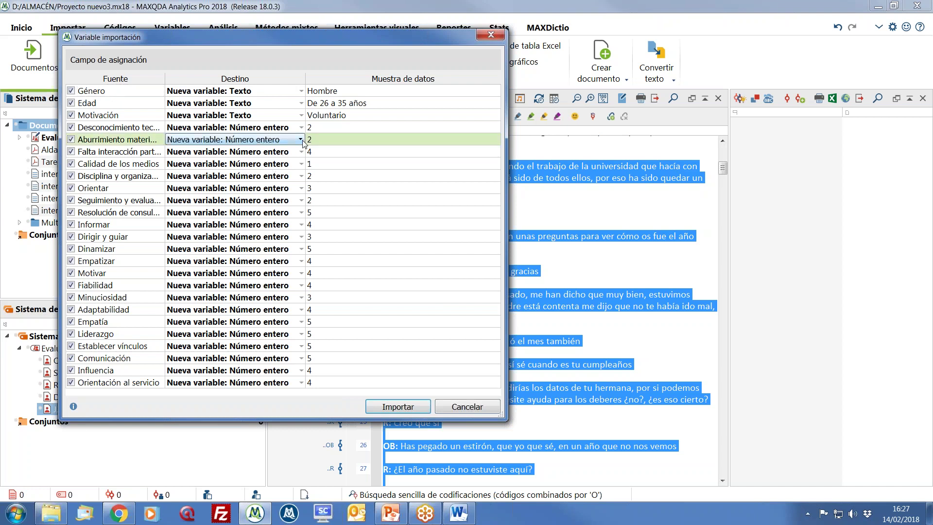
click(301, 140)
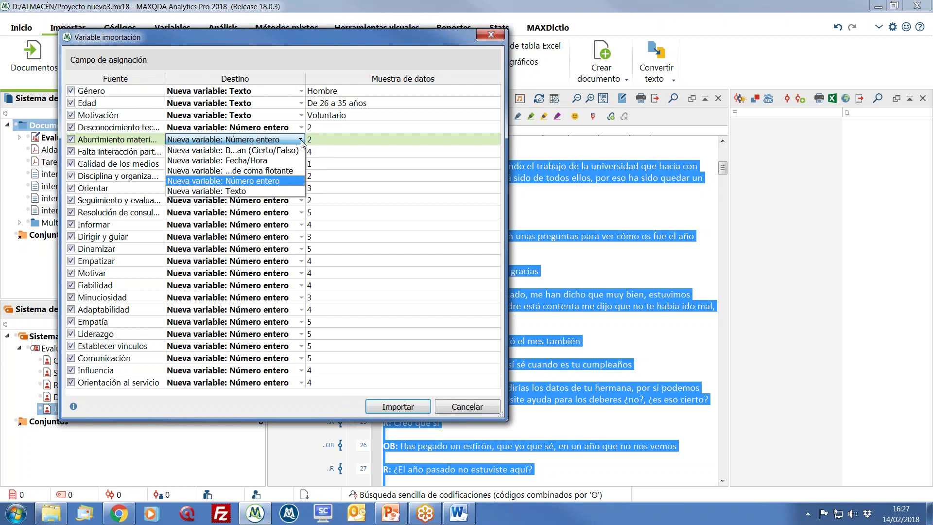
click(287, 180)
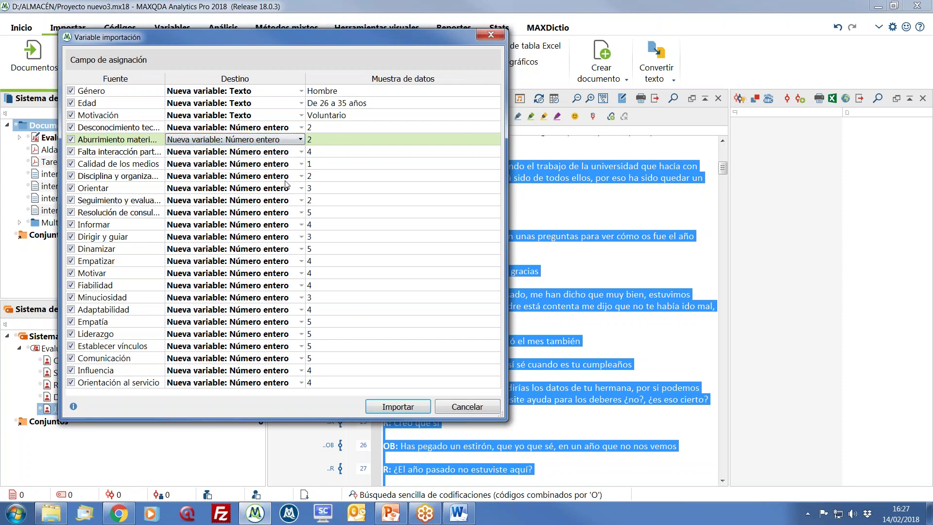
click(412, 408)
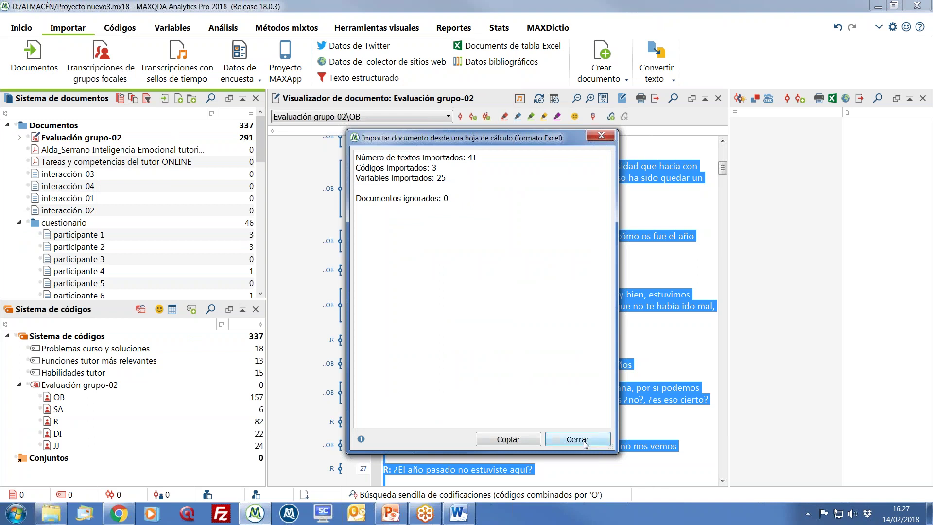
drag(408, 138, 304, 46)
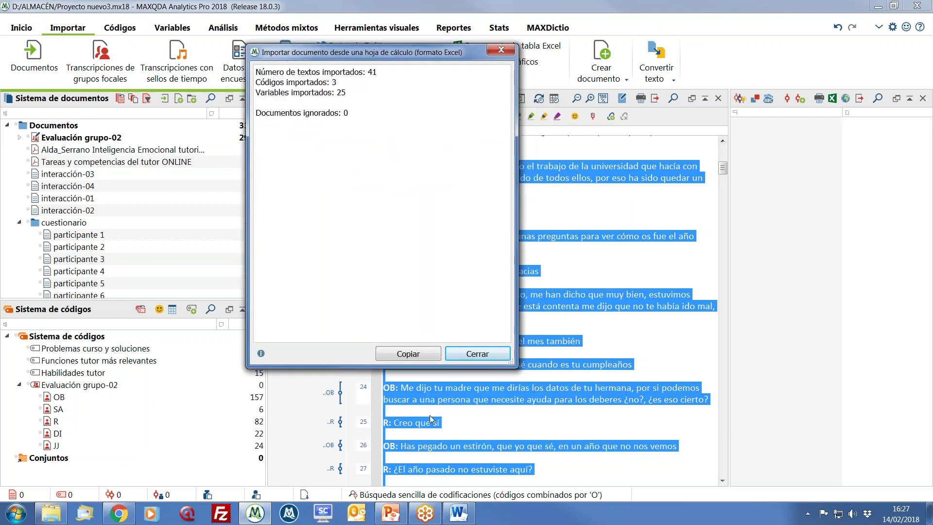
click(472, 354)
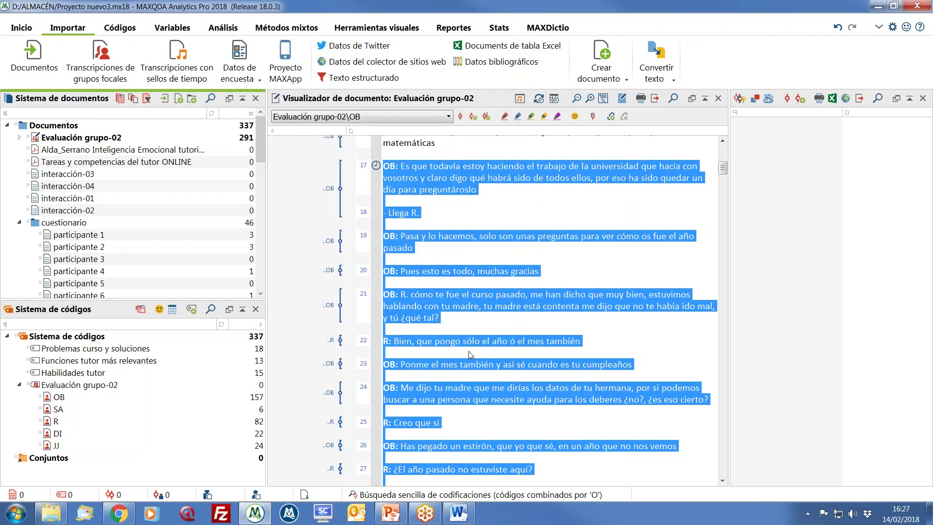
- Browse the imported cuestionario group and open participante 1 with enlarged text
mouse_move(263, 164)
mouse_down()
mouse_move(267, 185)
mouse_move(266, 176)
mouse_up()
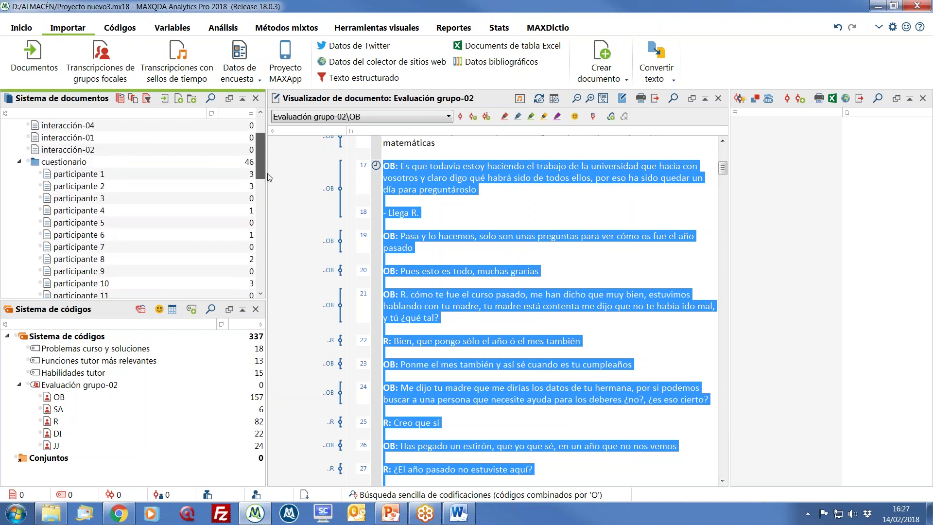
click(49, 163)
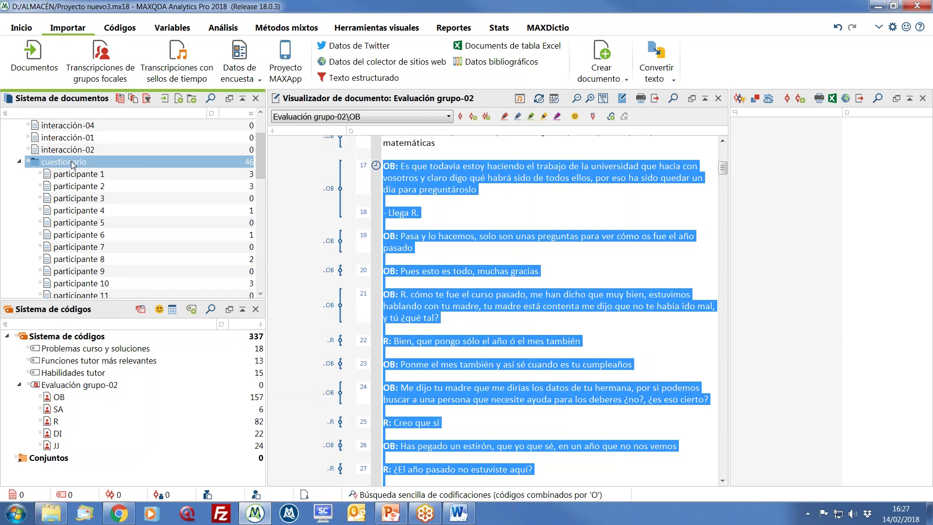
click(77, 175)
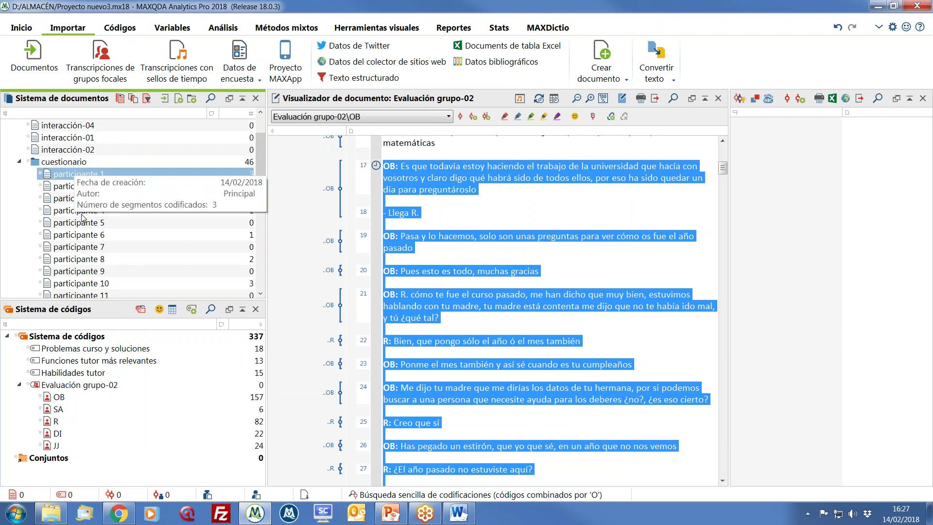
scroll(83, 219, down, 6)
scroll(92, 227, up, 8)
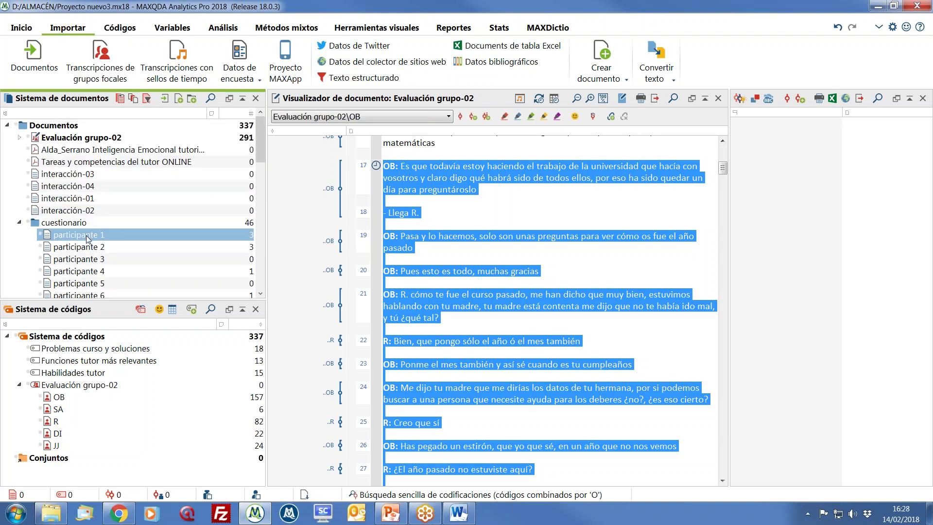
double_click(88, 238)
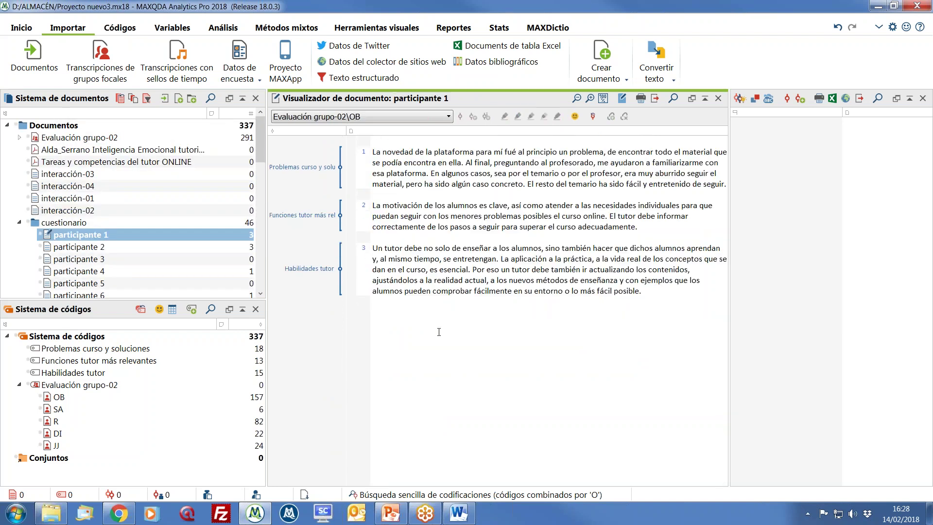
scroll(438, 365, up, 1)
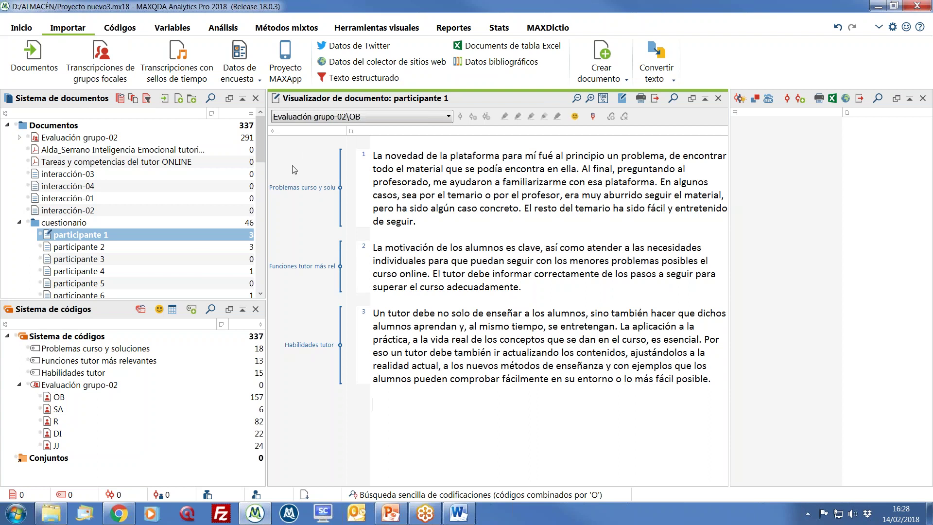
- Examine participante 1's Problemas curso y soluciones segment and the three imported survey codes in the code system
click(341, 185)
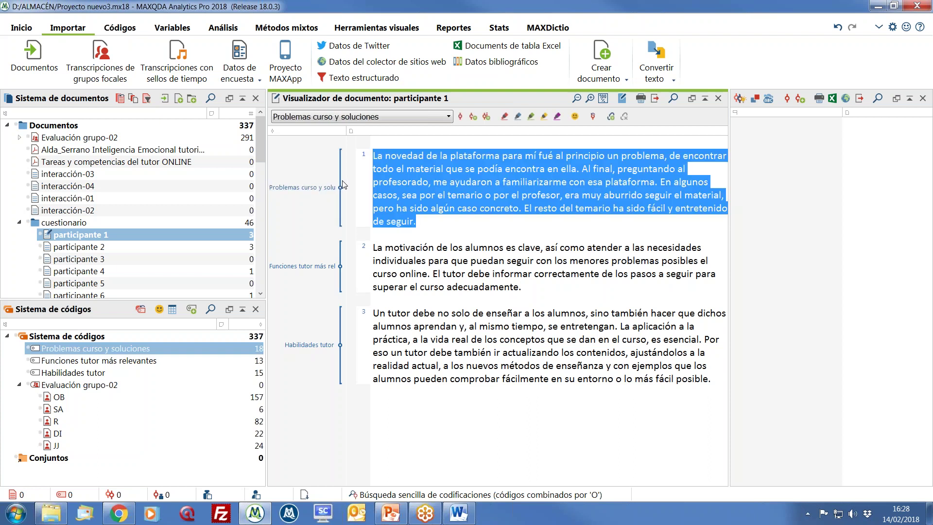
click(118, 361)
click(111, 372)
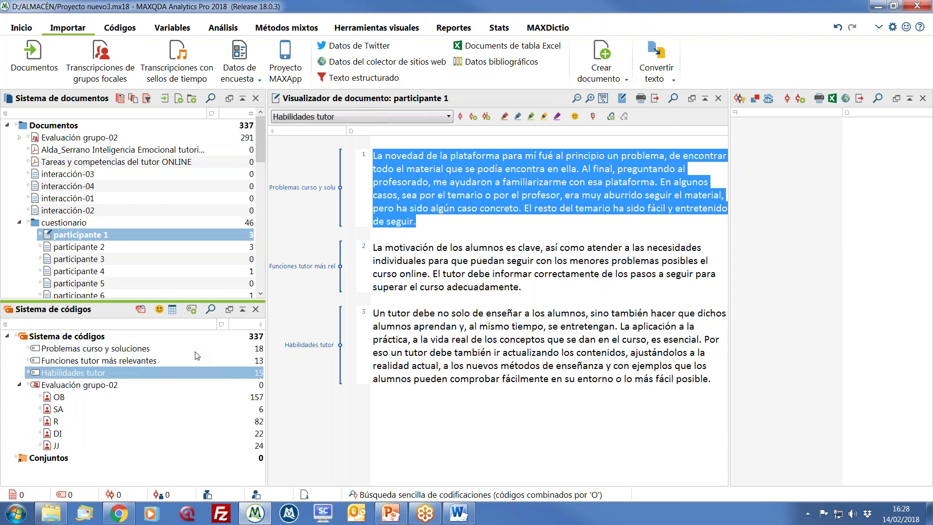
click(197, 350)
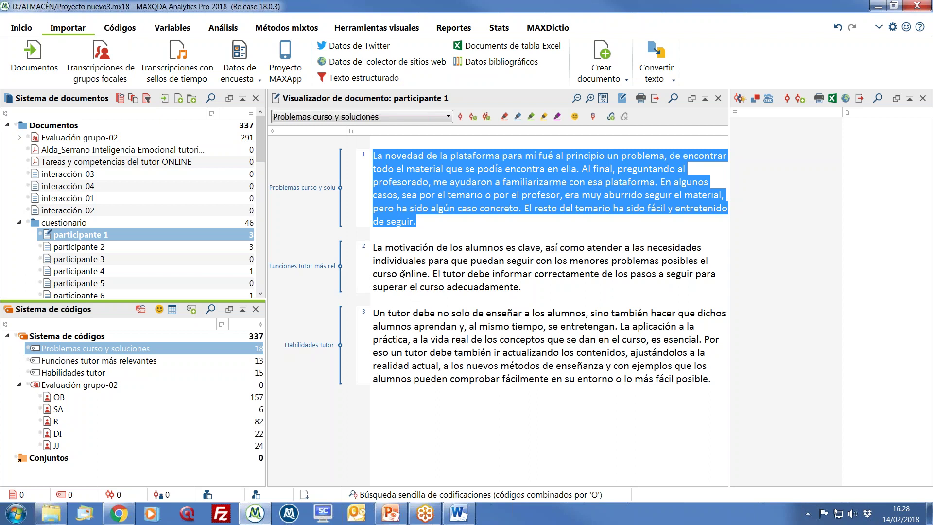
click(396, 208)
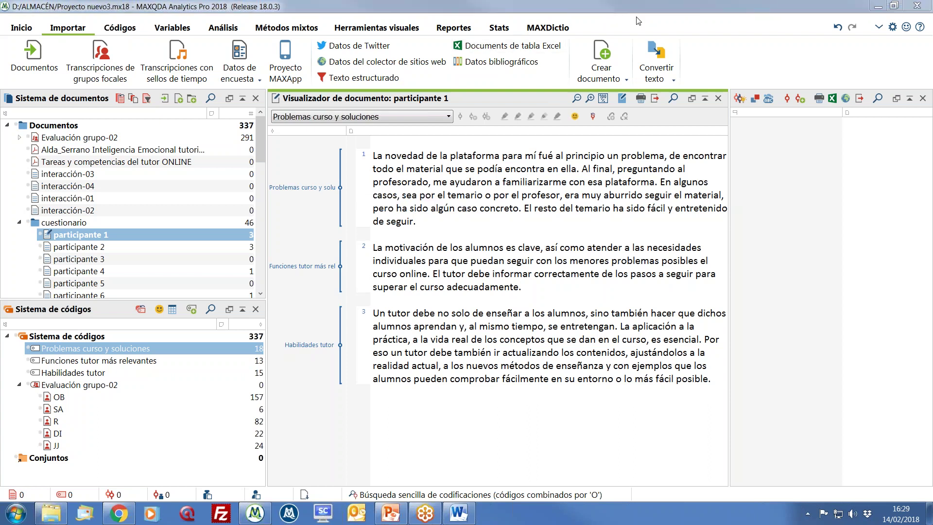
- Open the list of document variables and review the imported variables and their types
click(172, 29)
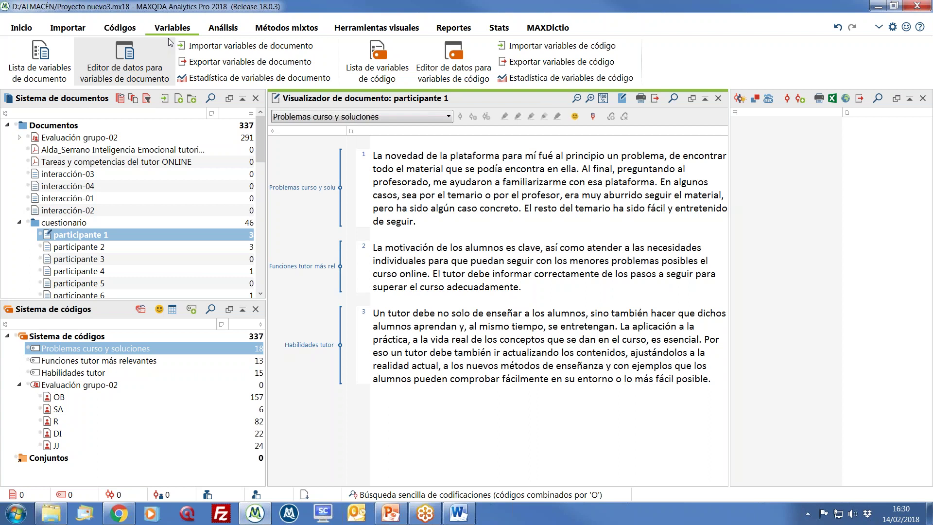
click(59, 58)
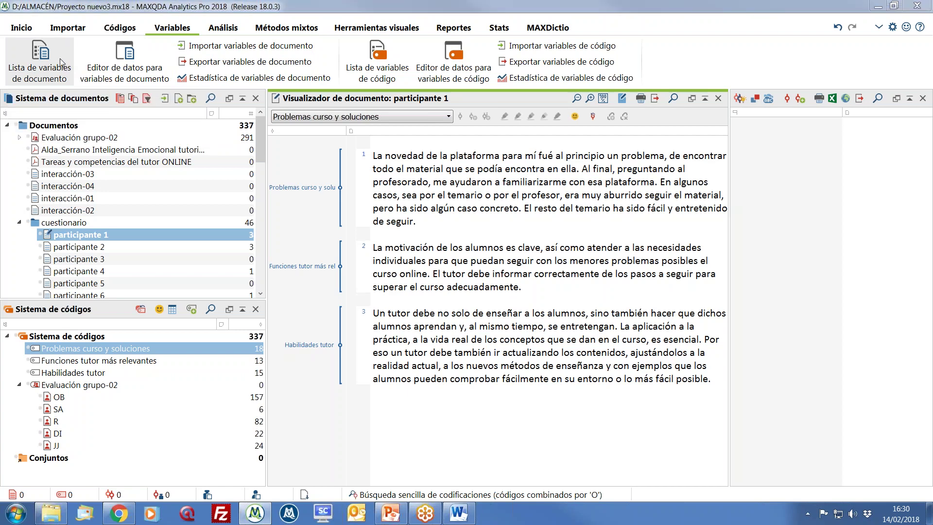
drag(225, 122, 181, 34)
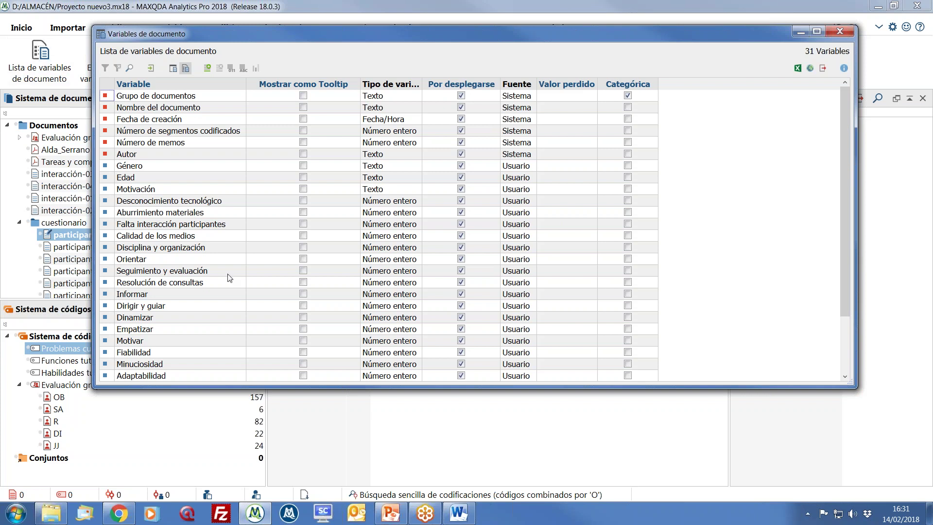
click(194, 189)
scroll(180, 215, down, 2)
scroll(177, 221, up, 2)
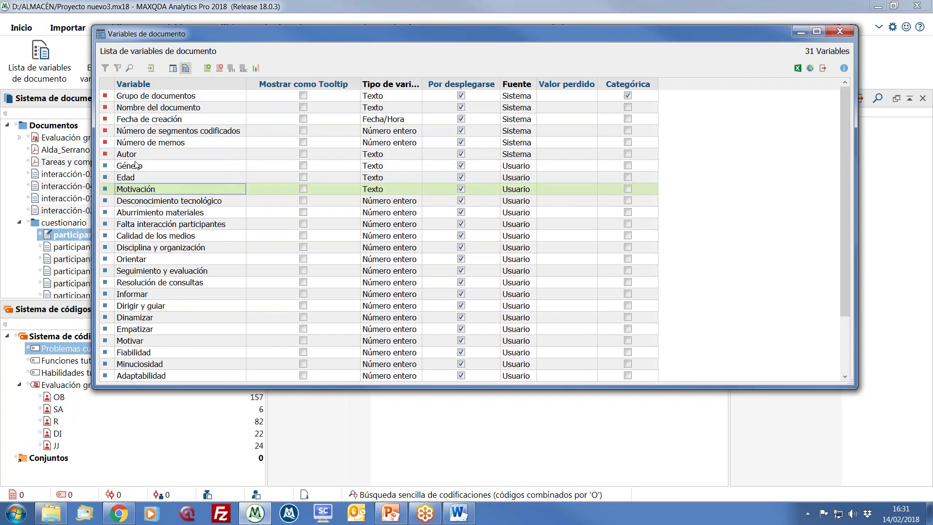
- Examine every document's variable values in the data editor, widening Seguimiento y evaluación and Resolución de consultas, and close the window
click(173, 69)
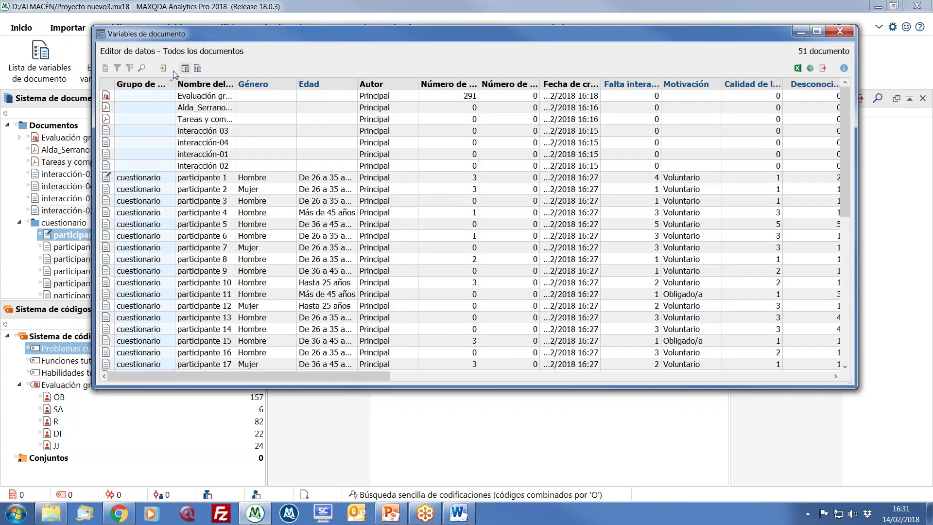
drag(357, 378, 620, 406)
drag(478, 83, 532, 83)
drag(419, 83, 460, 84)
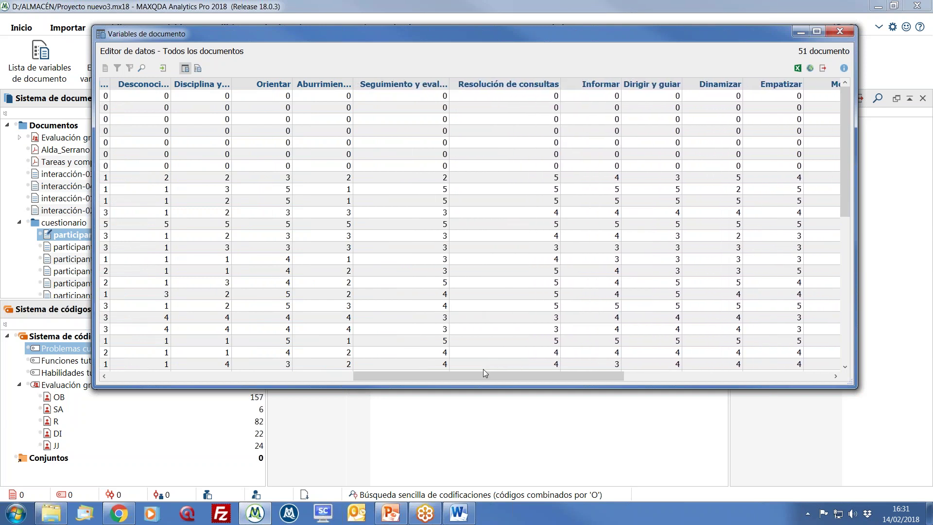
drag(517, 375, 765, 377)
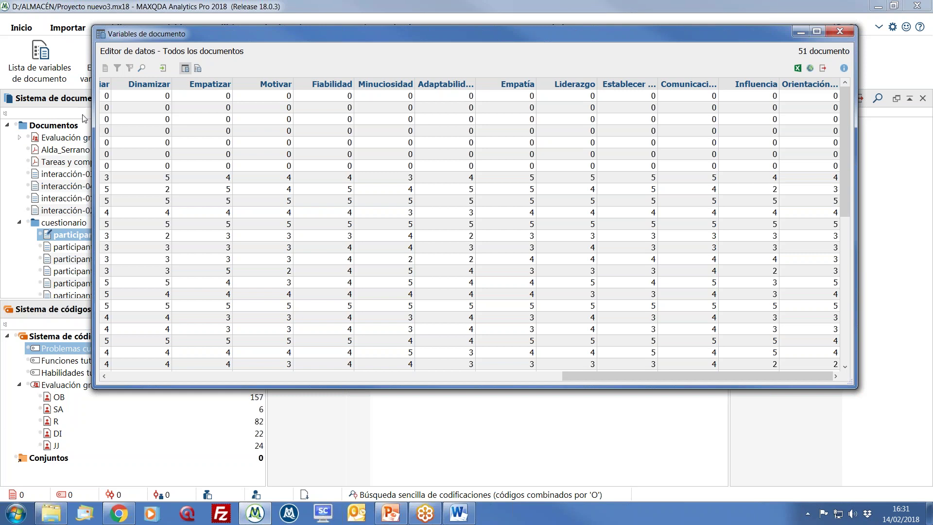
double_click(404, 142)
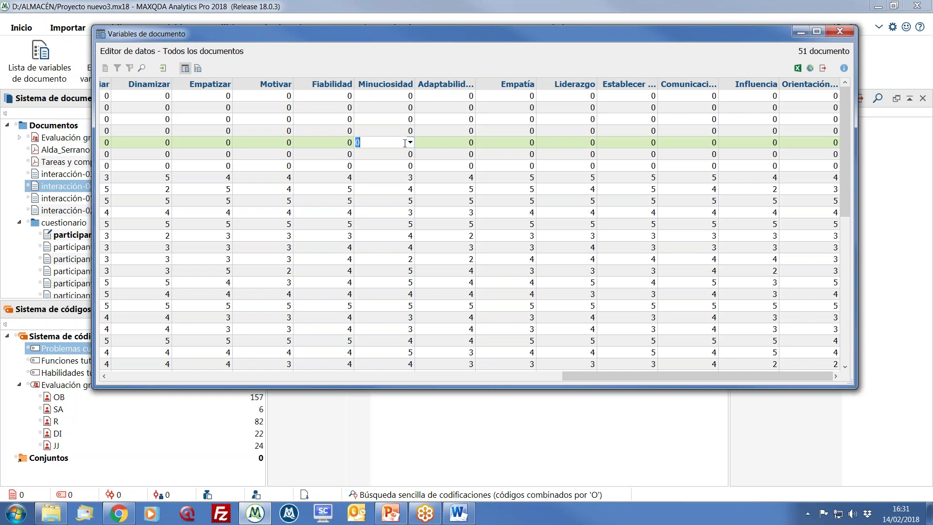
drag(336, 36, 225, 288)
click(756, 284)
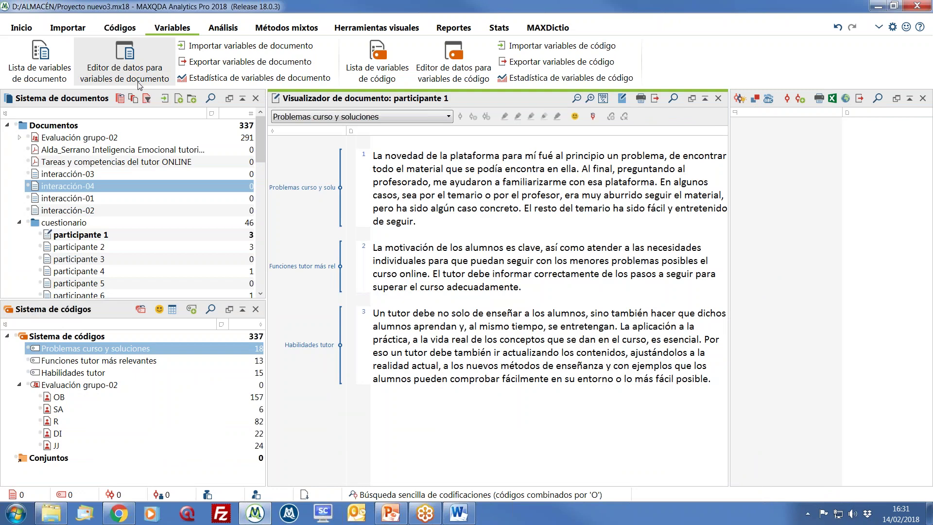
- Generate document variable statistics for the variables Desconocimiento tecnológico through Disciplina y organización, and display Desconocimiento tecnológico as a bar chart
click(248, 80)
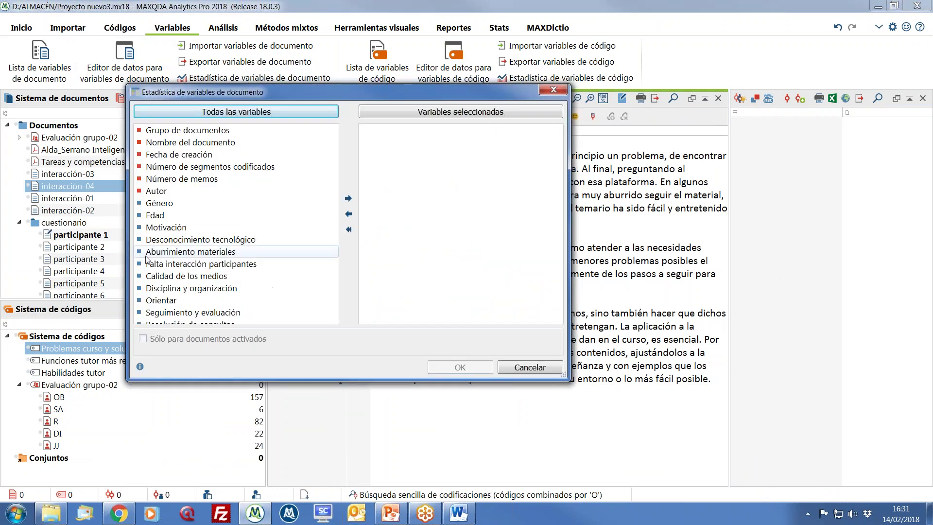
click(176, 241)
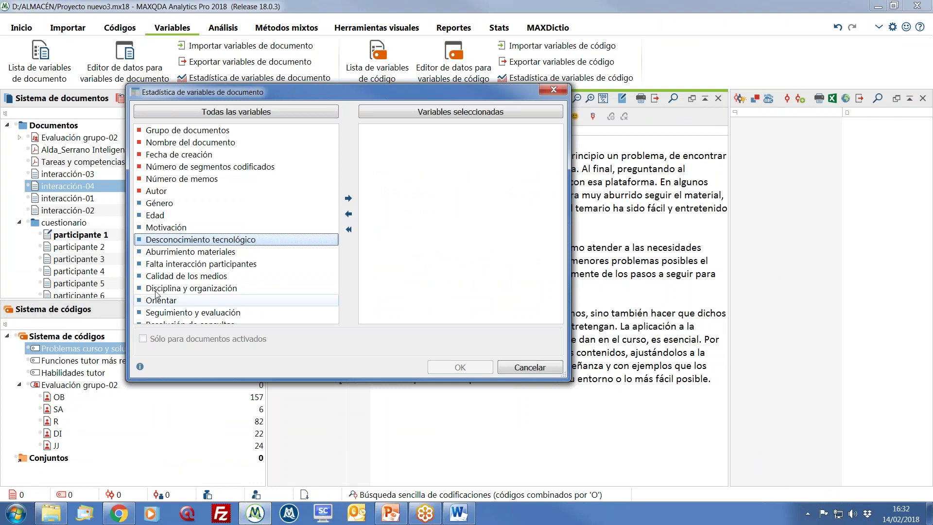
shift+click(145, 288)
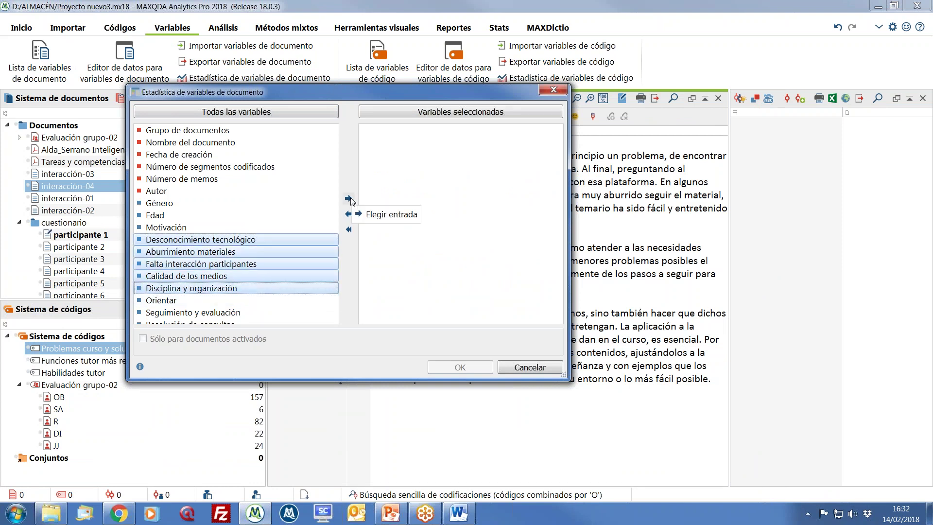
click(349, 199)
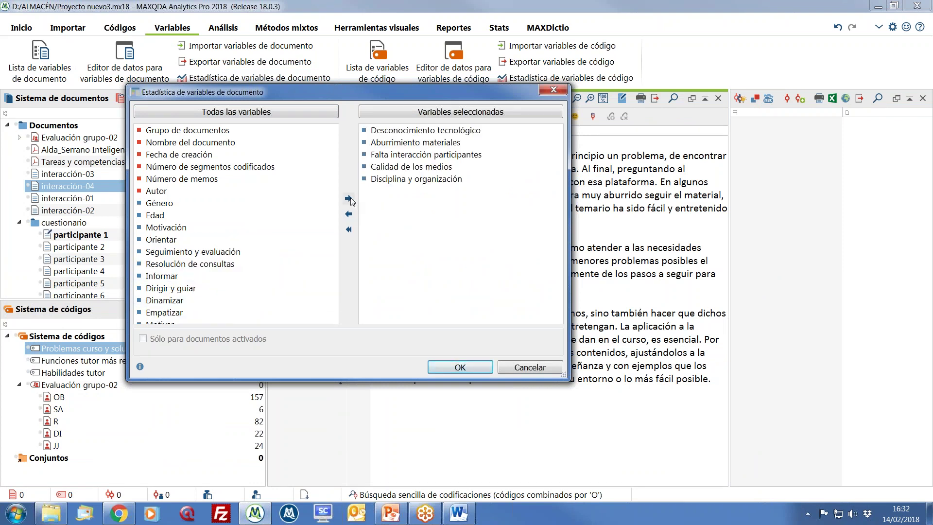
click(472, 368)
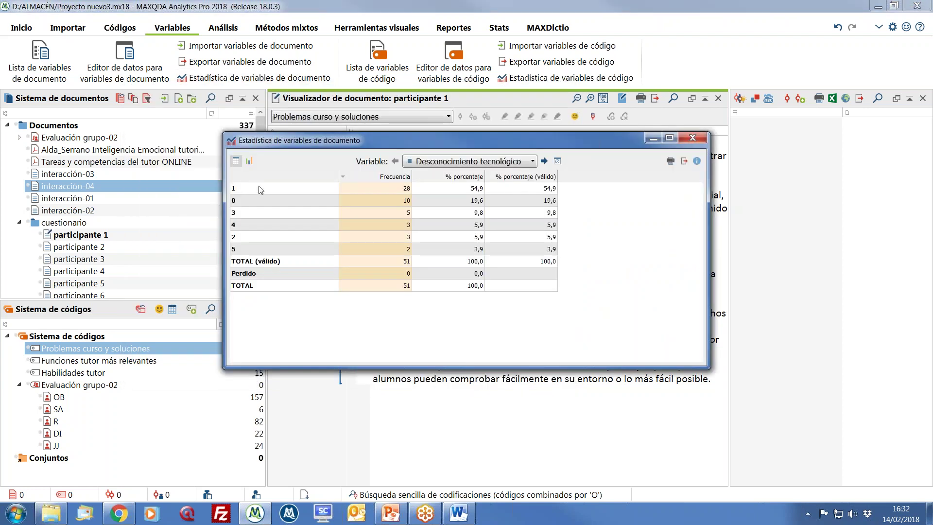
click(248, 161)
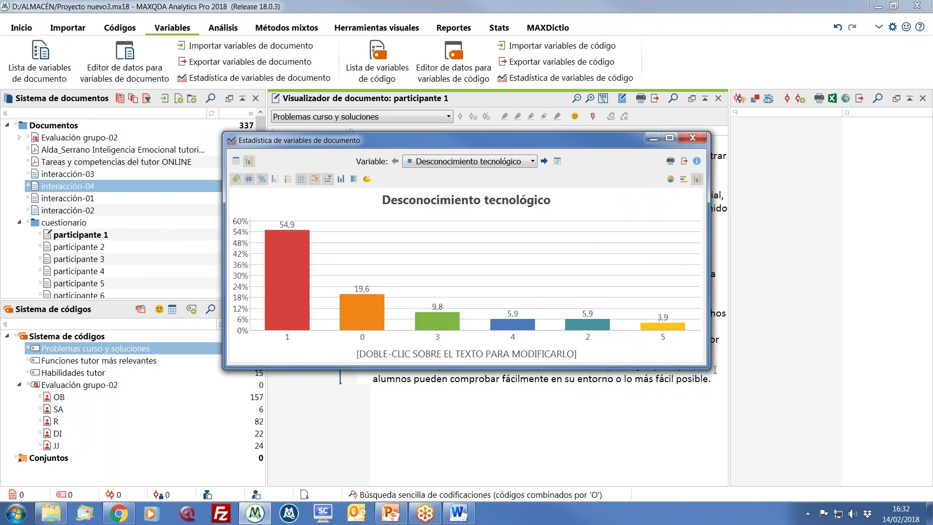
- Activate all documents in the cuestionario group and close the document variable statistics window
drag(709, 368, 805, 418)
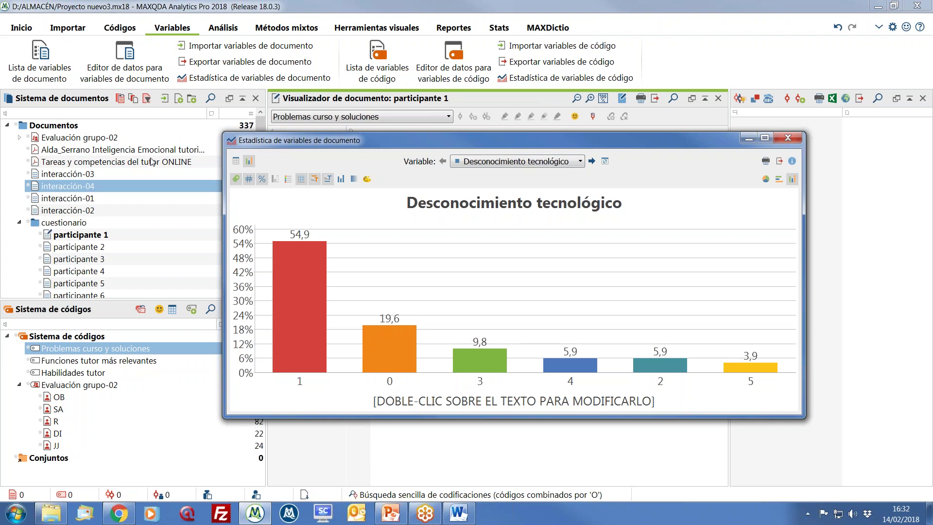
click(29, 224)
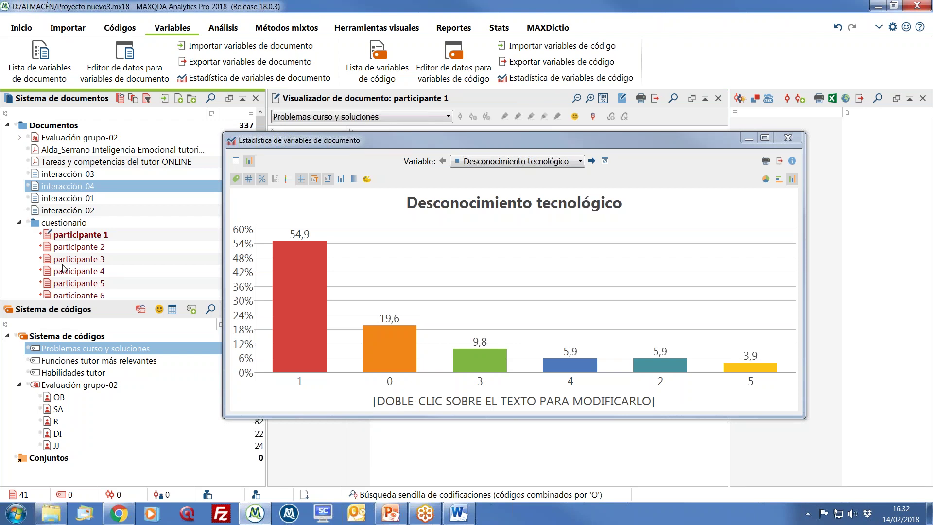
drag(418, 141, 270, 107)
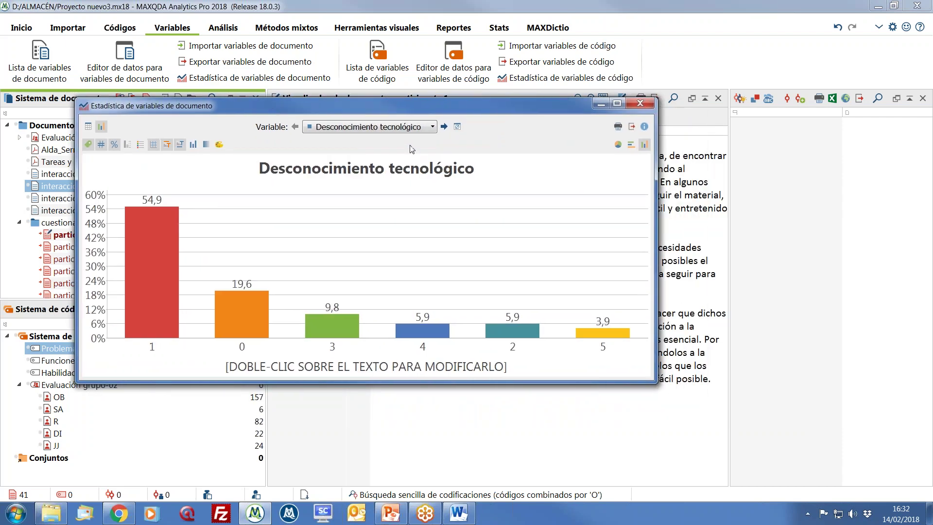
drag(551, 107, 500, 131)
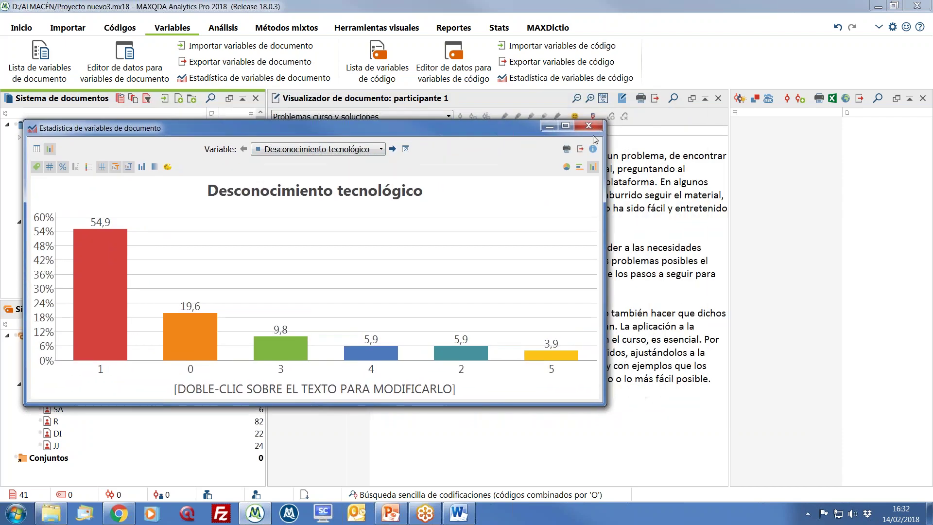
click(591, 128)
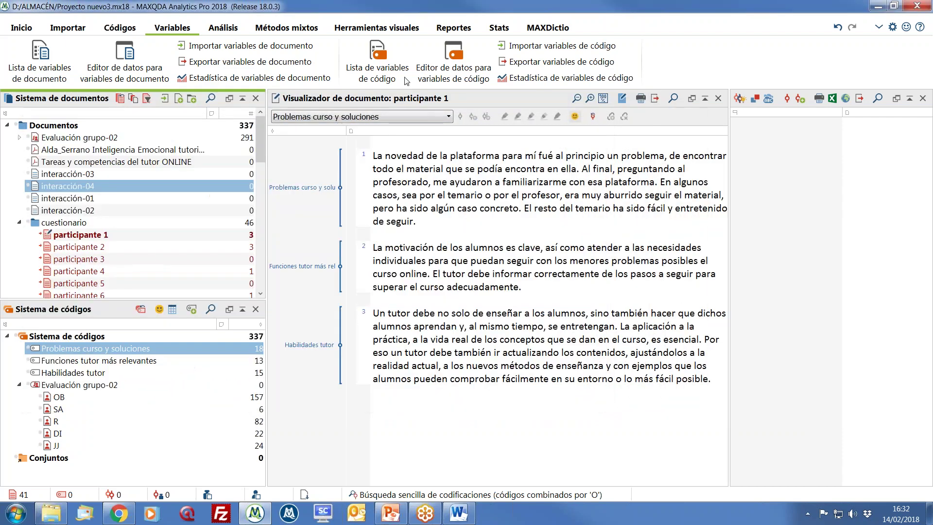
- Generate document variable statistics for activated documents only and browse the bar charts from Desconocimiento tecnológico to Falta interacción participantes
click(279, 80)
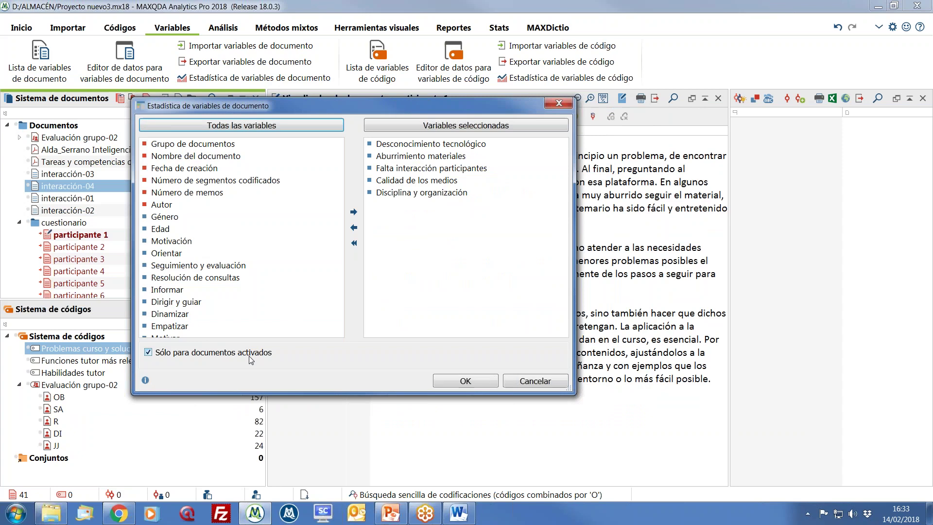
click(465, 381)
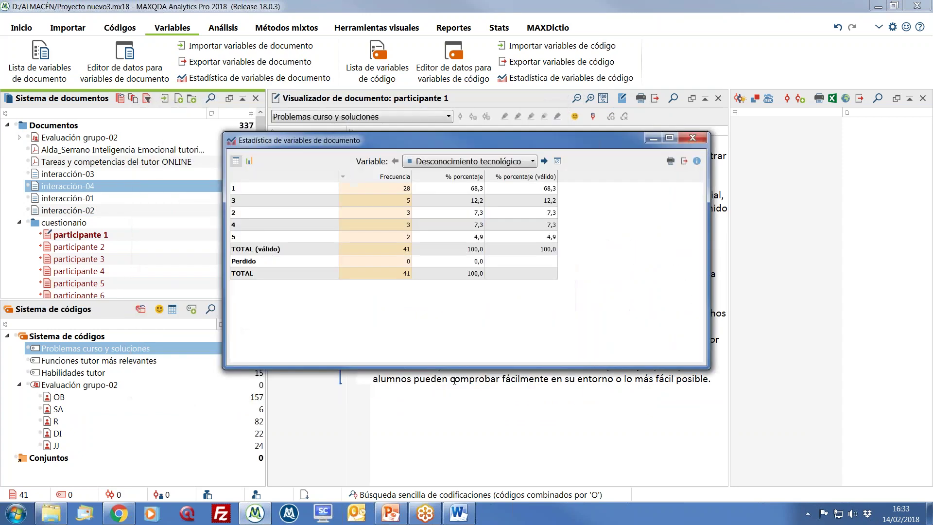
click(249, 160)
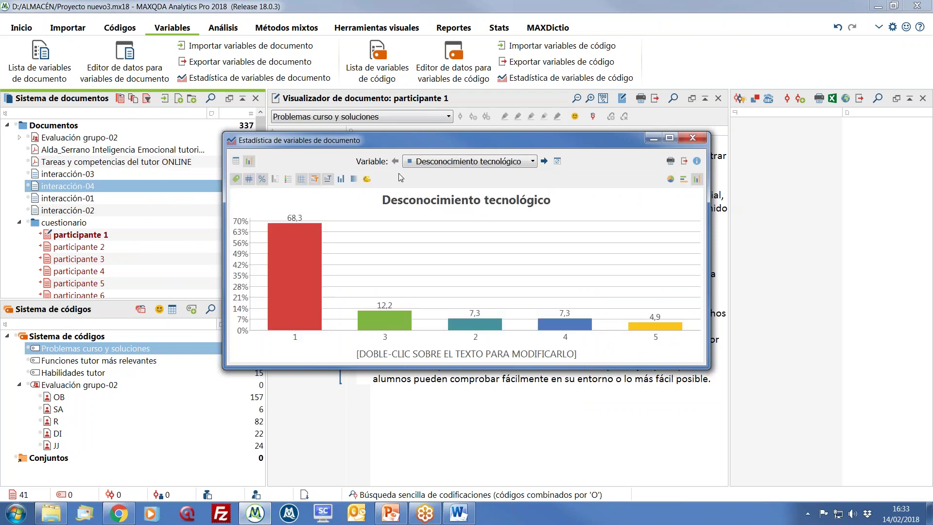
click(545, 162)
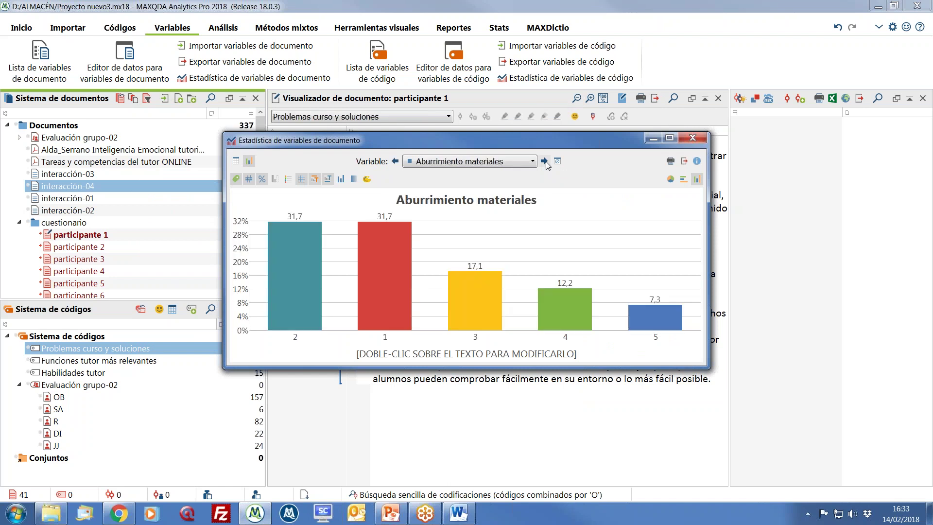
click(545, 161)
drag(523, 143, 376, 83)
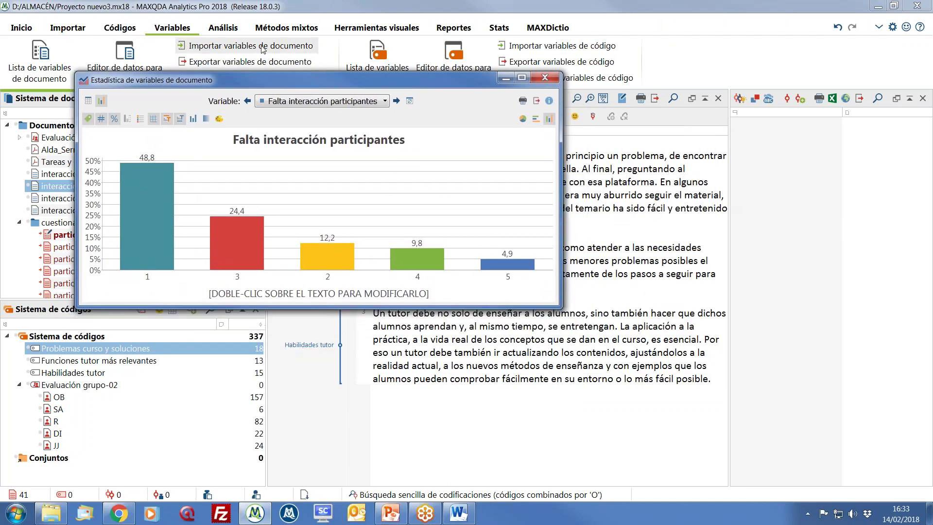
- Display Falta interacción participantes as a pie chart, hide its title and subtitle, and enlarge the statistics window
click(536, 121)
click(523, 119)
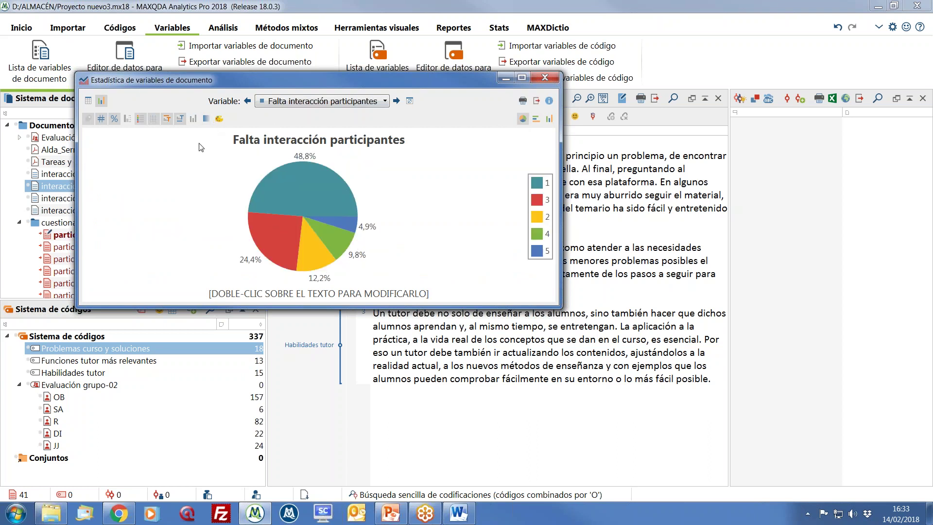
click(180, 118)
click(167, 118)
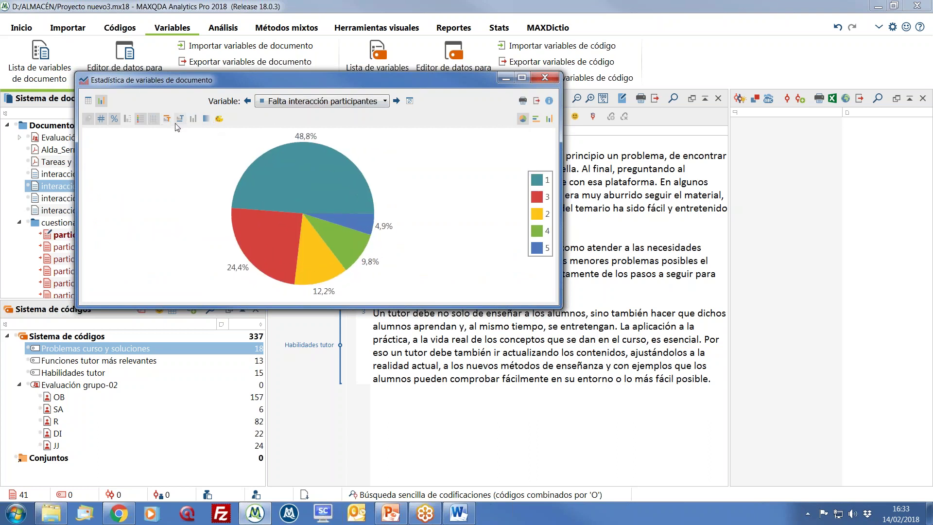
drag(382, 318, 389, 390)
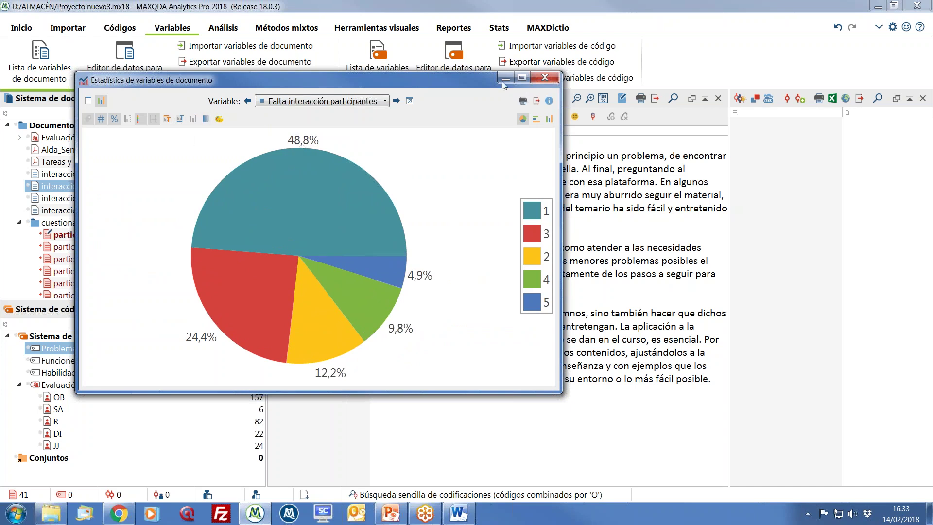
- Review the descriptive statistics of Falta interacción participantes and close both statistics windows
click(410, 101)
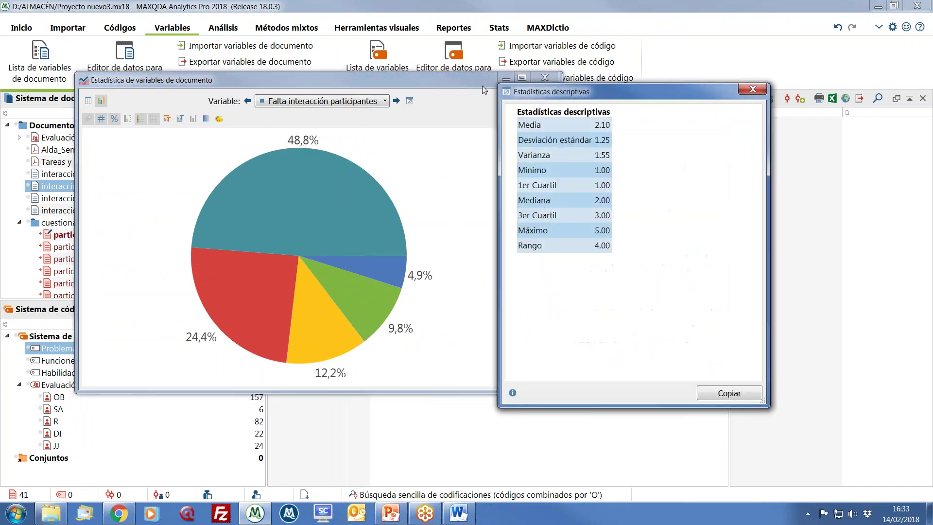
drag(538, 93, 290, 152)
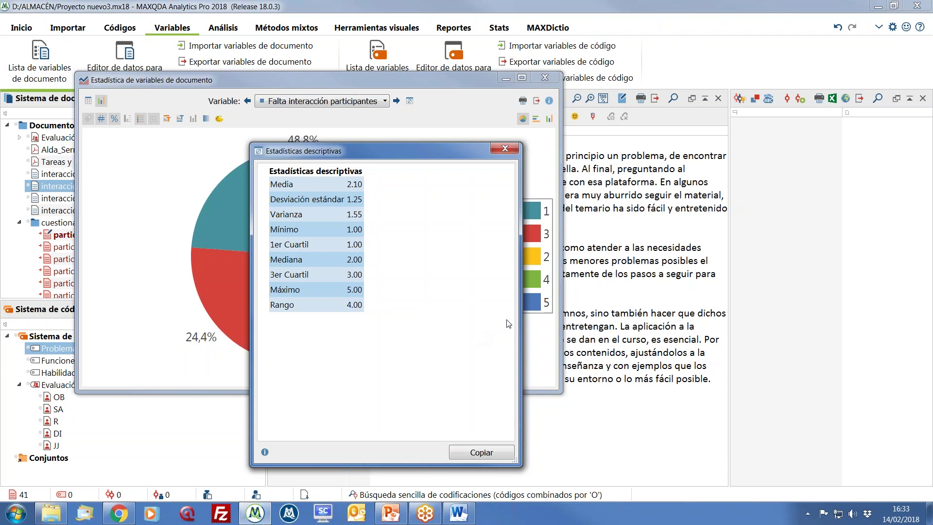
click(794, 31)
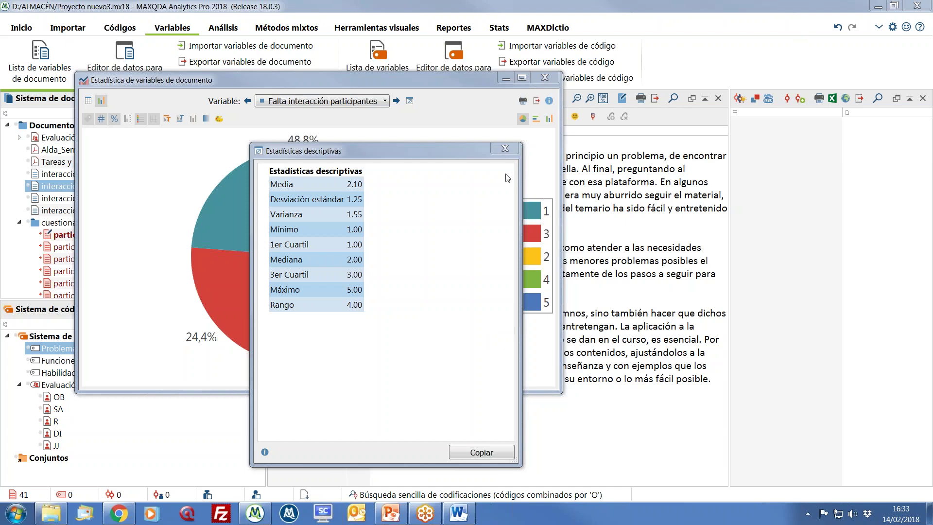
click(505, 152)
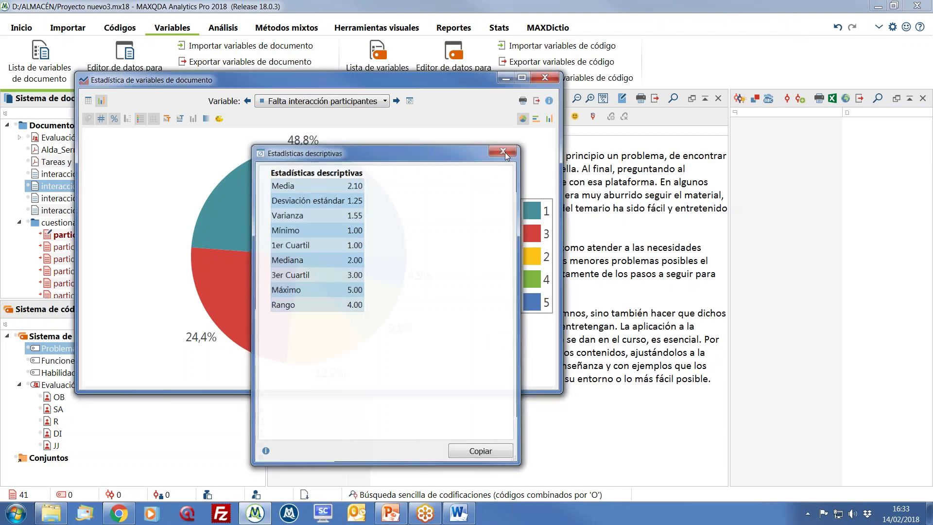
click(535, 80)
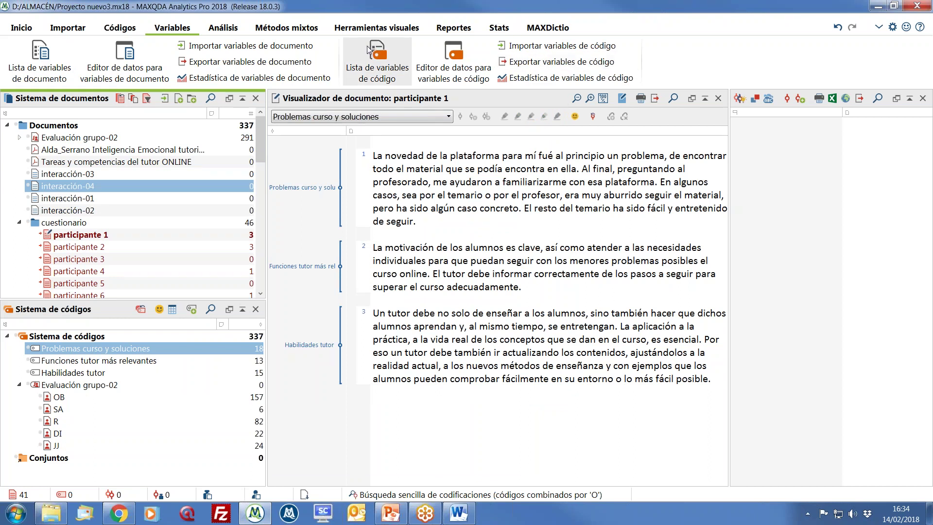
- Start MAXQDA Stats with the activated documents and look across the variable columns in its data editor
click(499, 30)
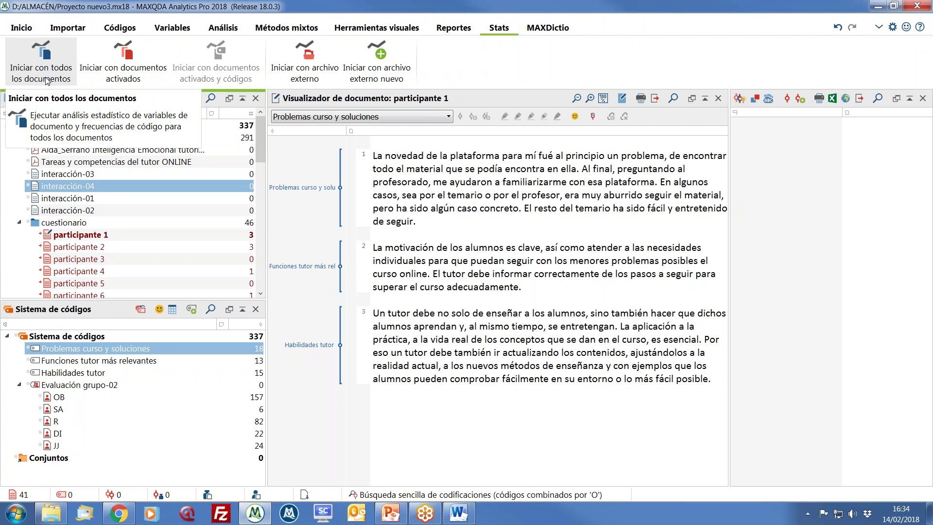
click(126, 66)
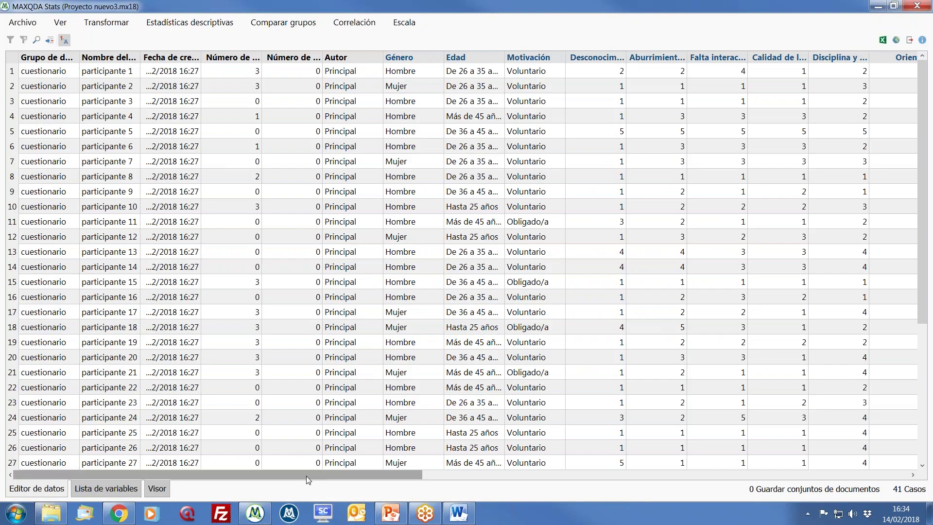
drag(310, 473, 536, 462)
drag(360, 470, 176, 473)
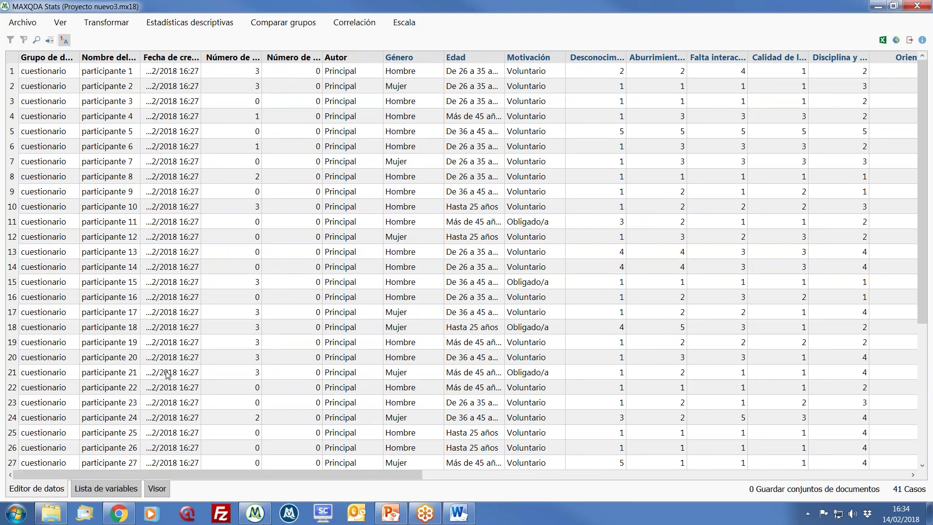
- View the Stats variable list and the output viewer, and return to the data editor
click(121, 488)
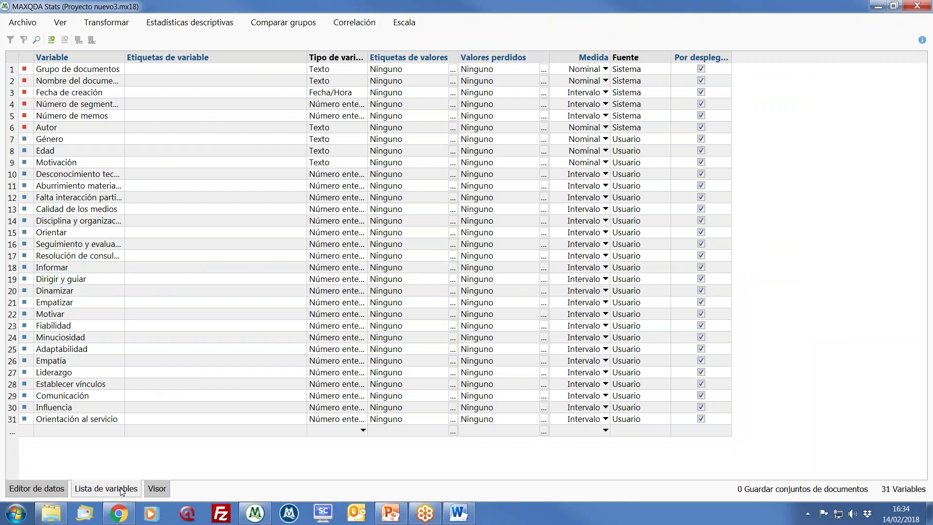
click(155, 489)
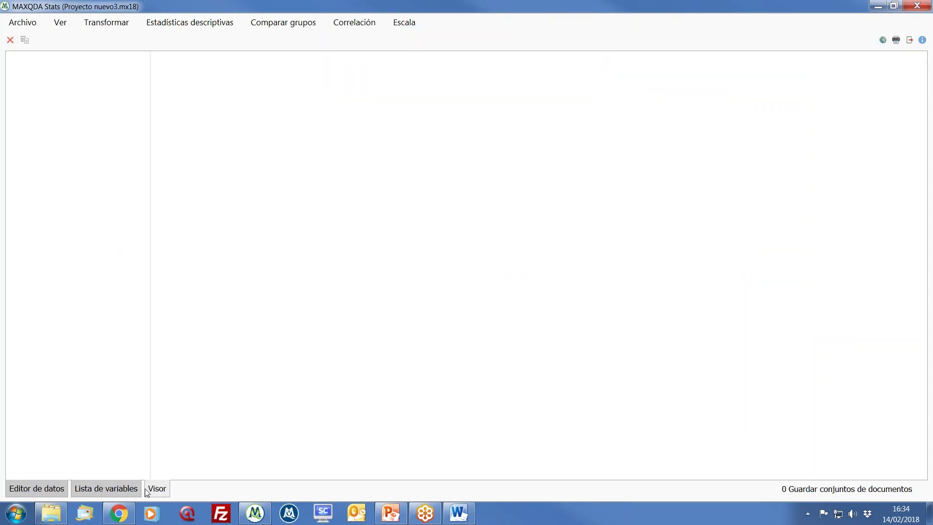
click(48, 488)
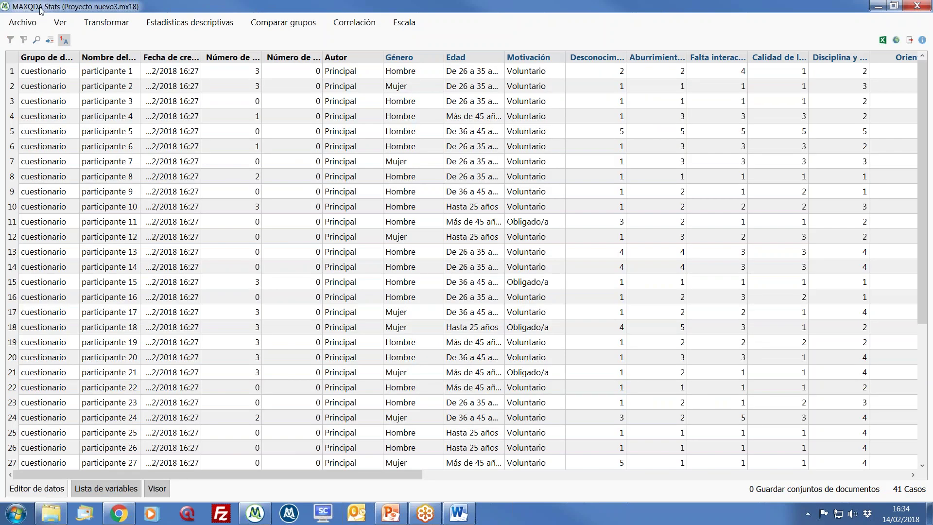
- Generate frequency tables for the six variables from Desconocimiento tecnológico through Orientar
click(98, 26)
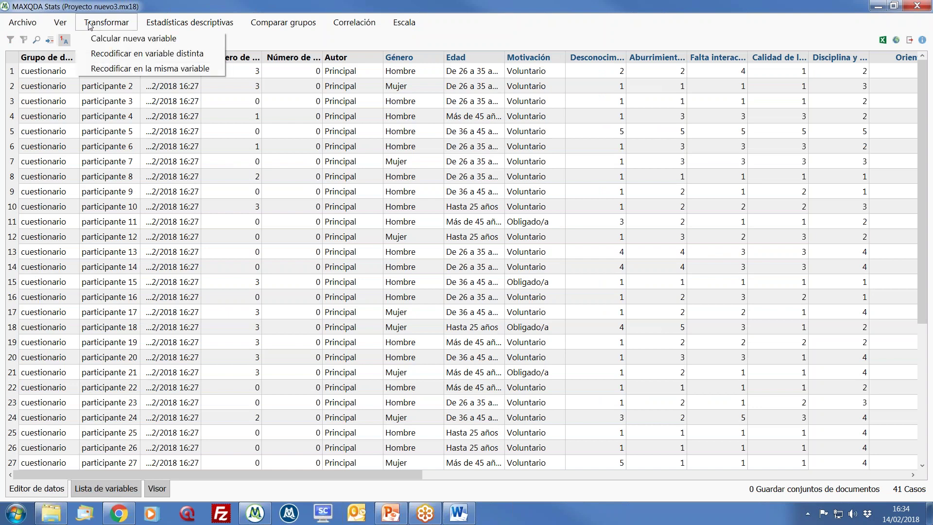
mouse_move(171, 21)
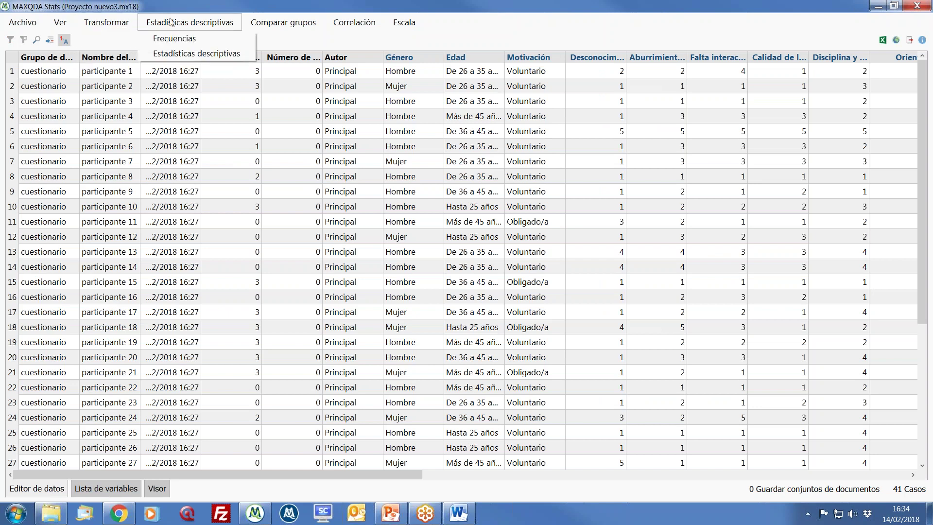
mouse_move(268, 21)
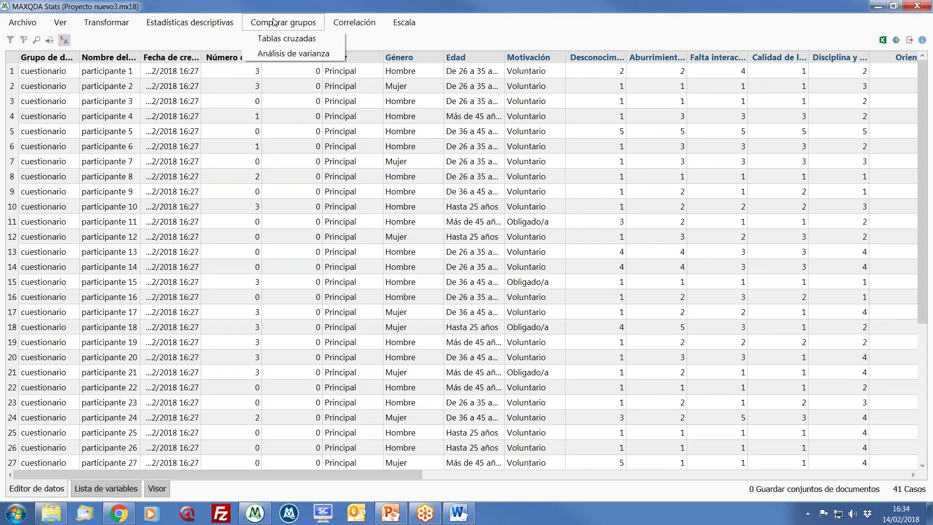
mouse_move(344, 25)
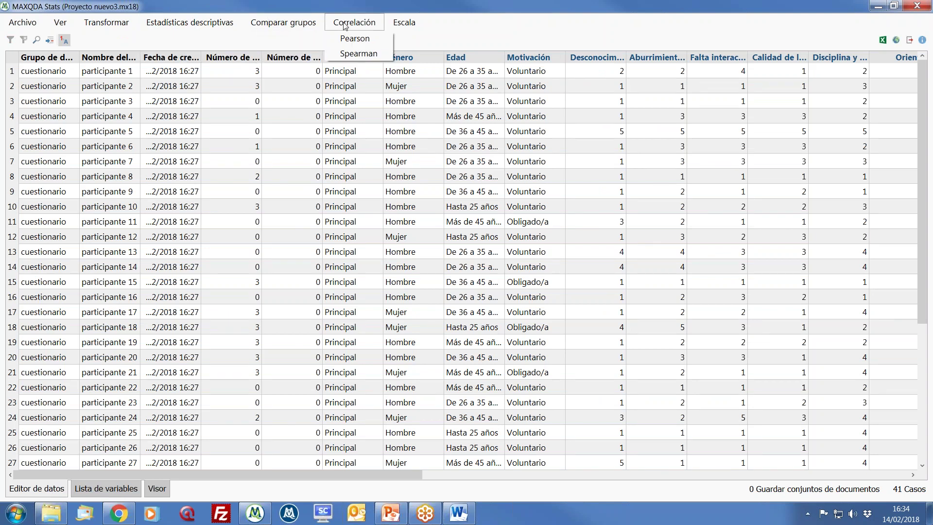
mouse_move(403, 24)
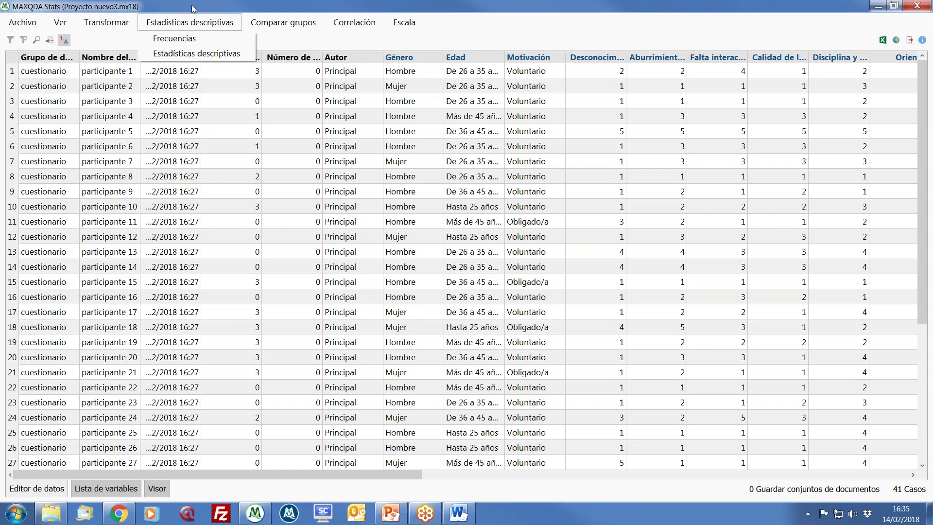
click(189, 38)
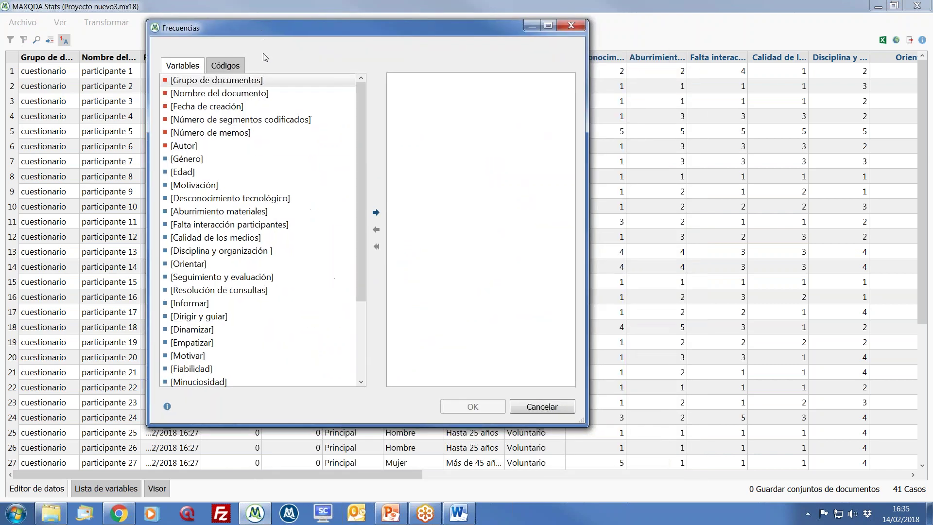
click(243, 198)
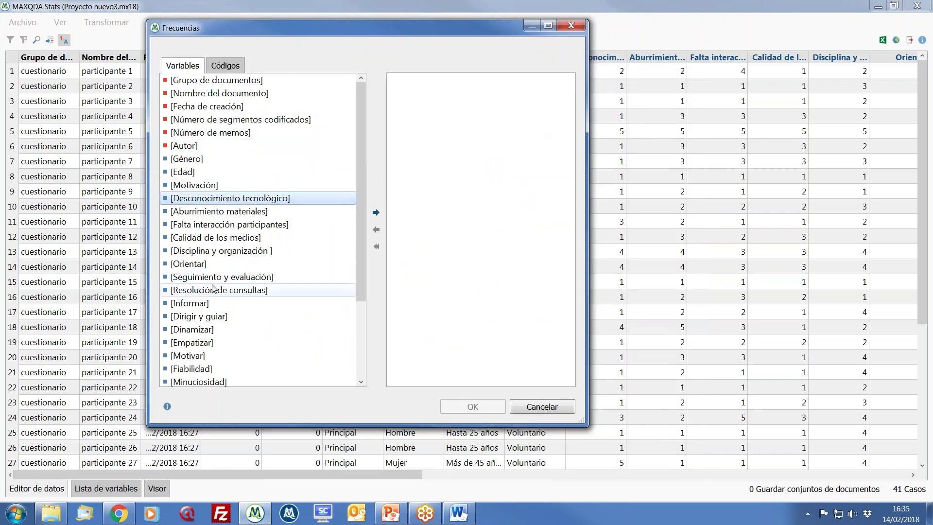
shift+click(206, 264)
click(375, 212)
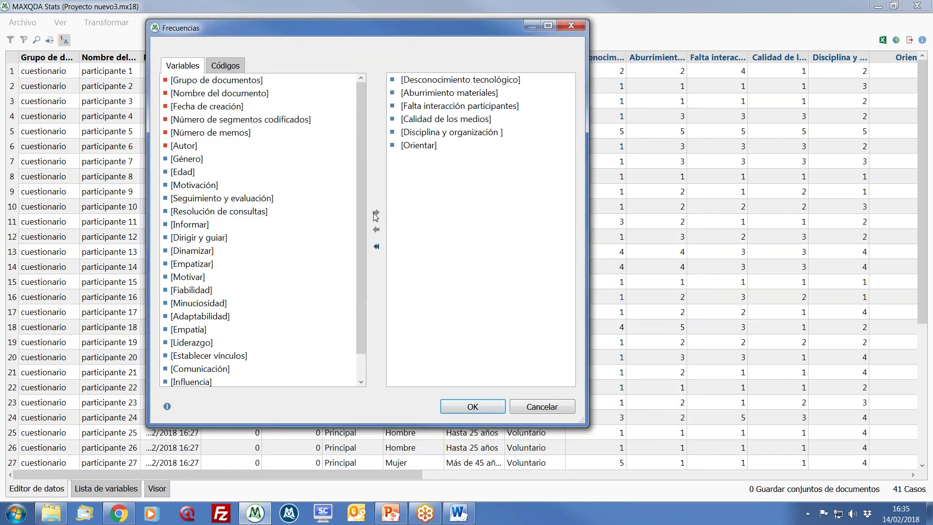
click(489, 407)
- Merge values 1 and 2 in the Desconocimiento tecnológico frequency table and view the merged distribution as a bar chart
drag(284, 125, 305, 70)
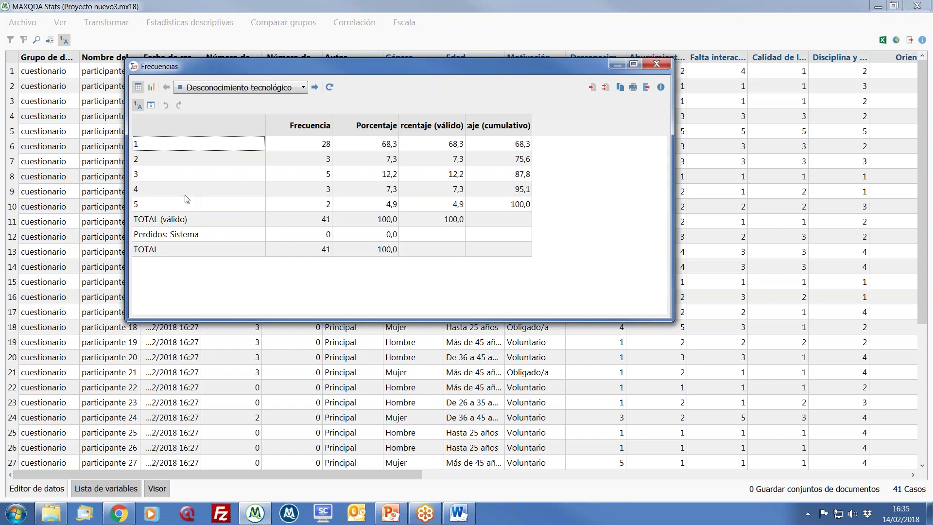
click(203, 147)
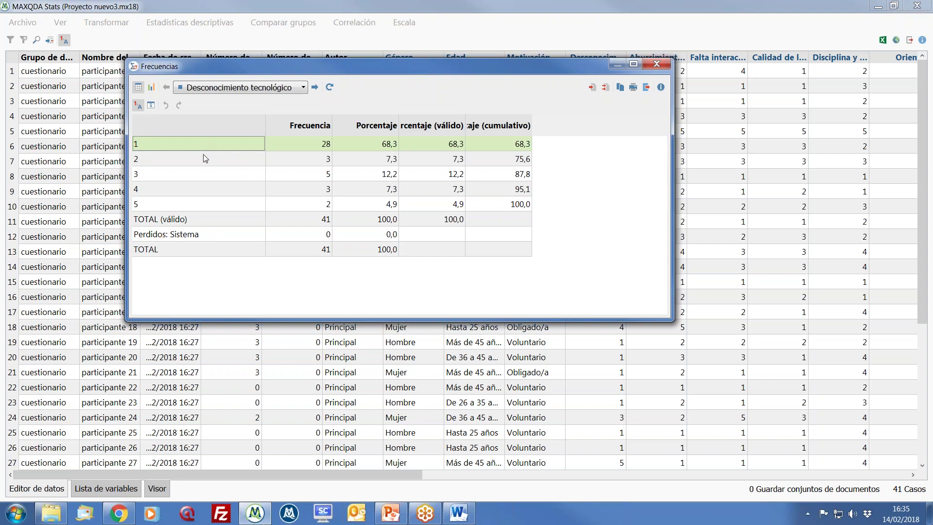
shift+click(202, 159)
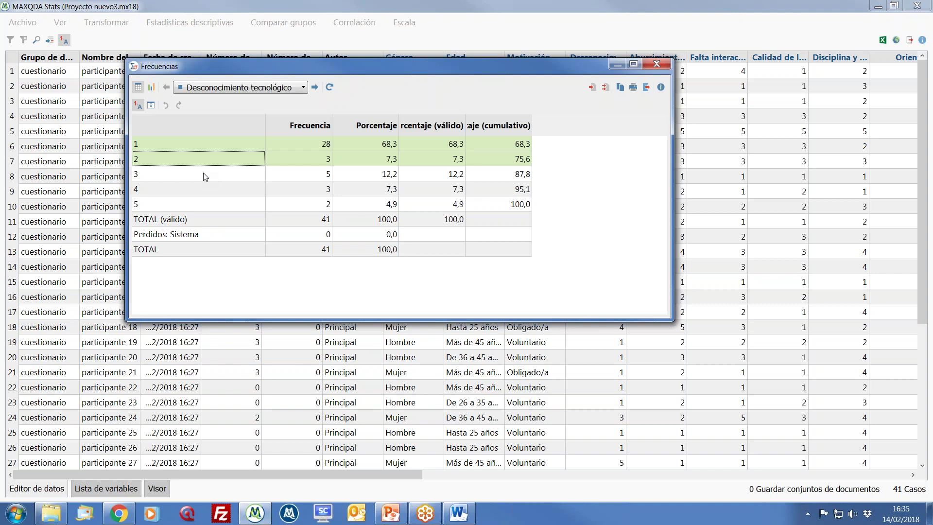
right_click(191, 147)
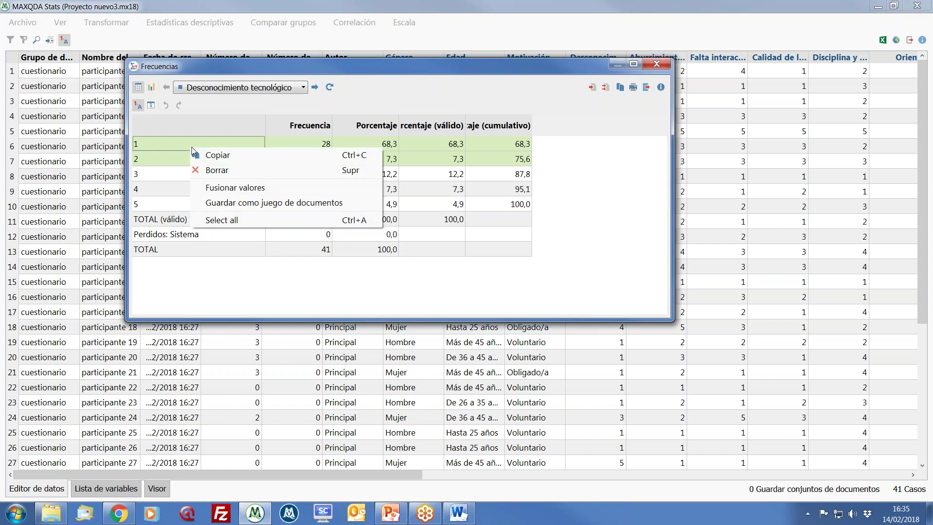
click(238, 189)
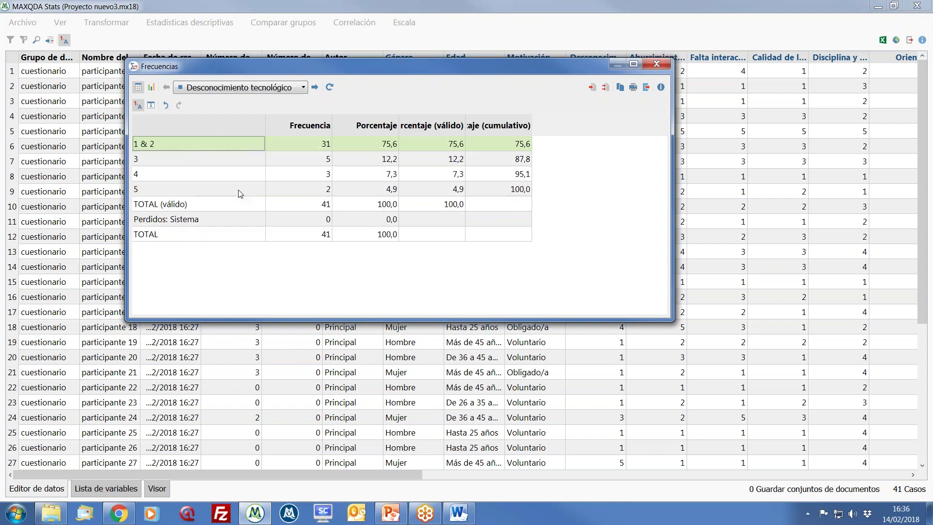
click(153, 88)
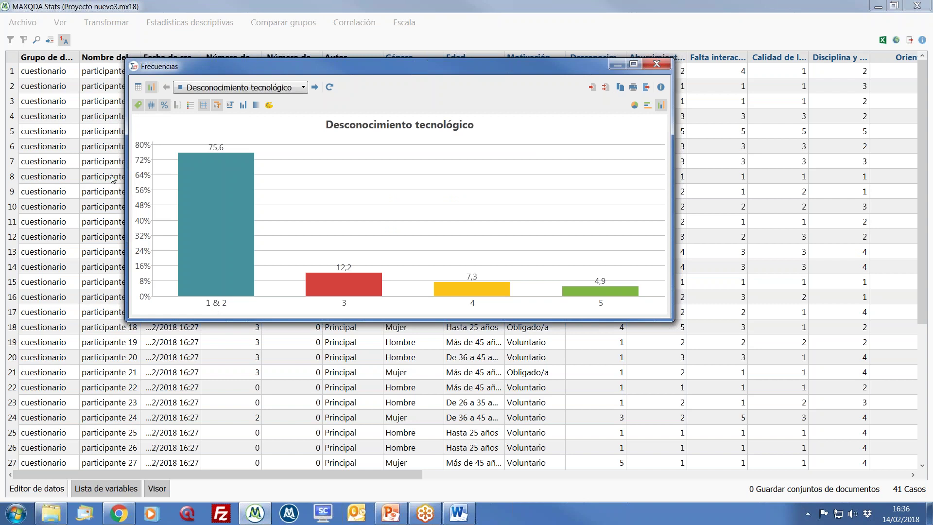
click(138, 89)
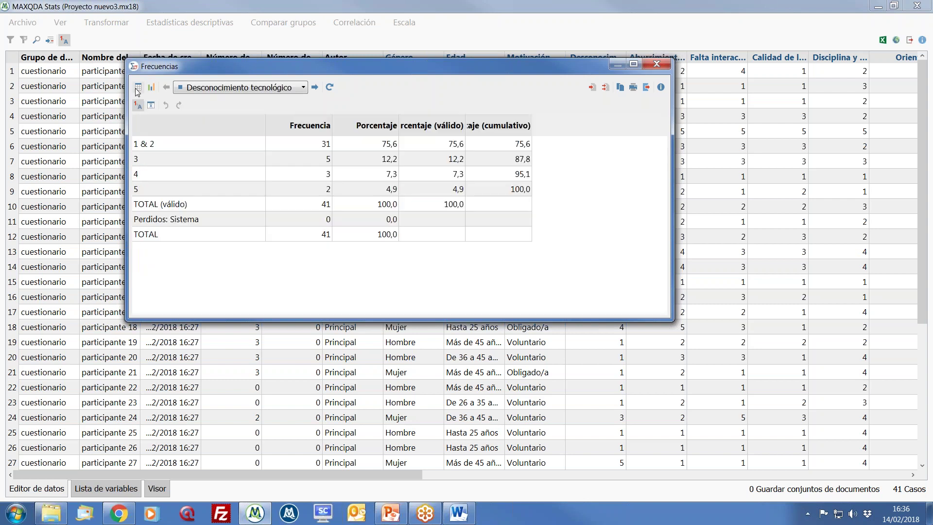
- Save the cases of the merged 1 & 2 row as a document set
click(203, 145)
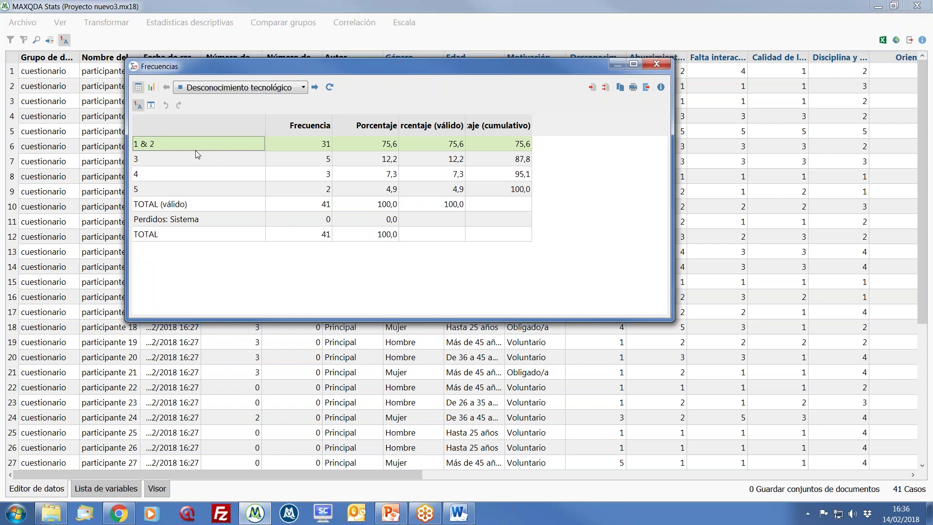
right_click(197, 147)
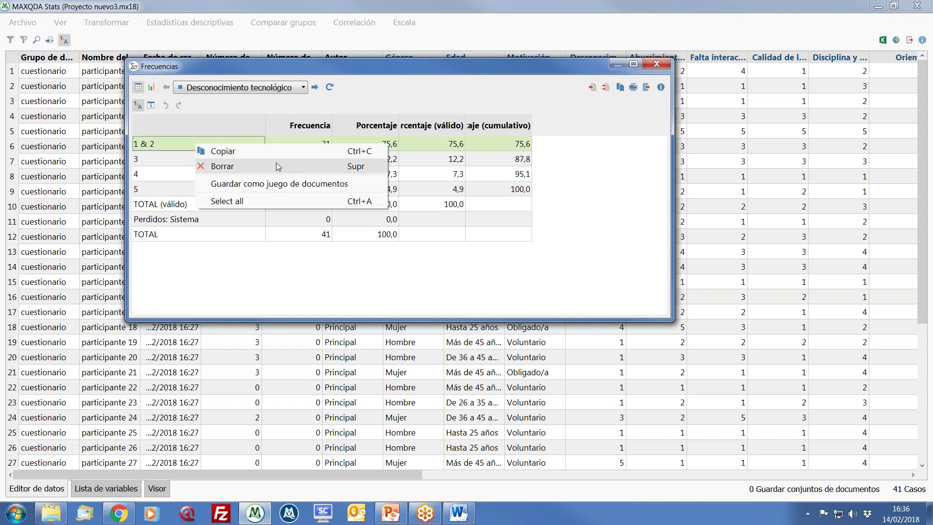
click(285, 187)
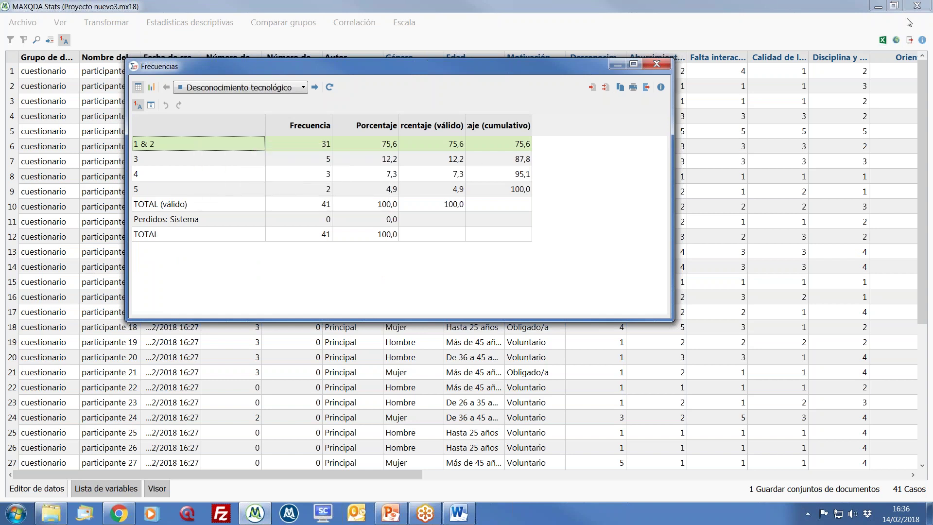
- Close MAXQDA Stats with variable updates and creation of the Desconocimiento tecnológico document set, and select that set in the document system
click(917, 7)
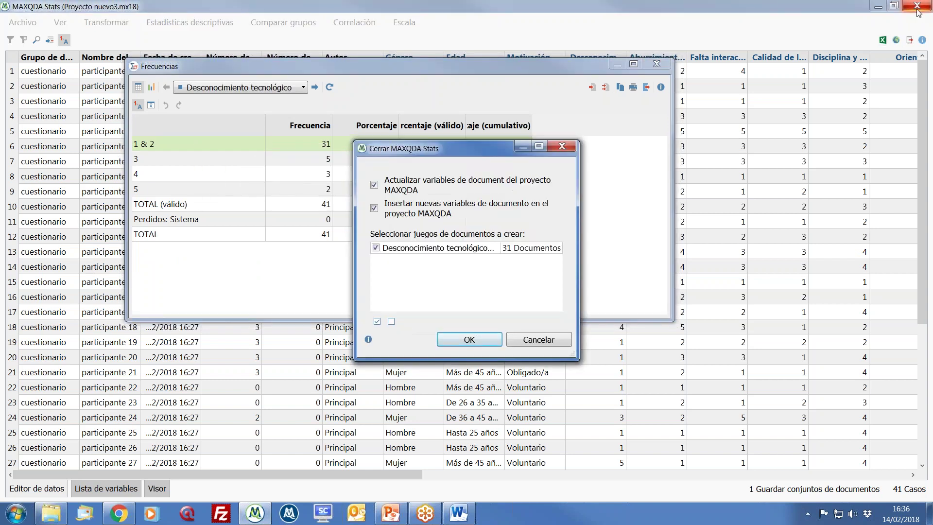
click(430, 250)
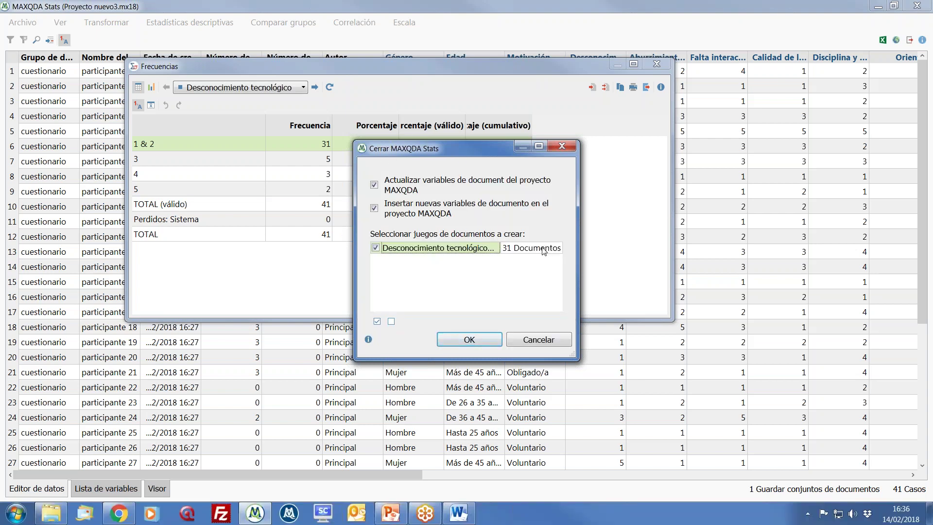
click(487, 338)
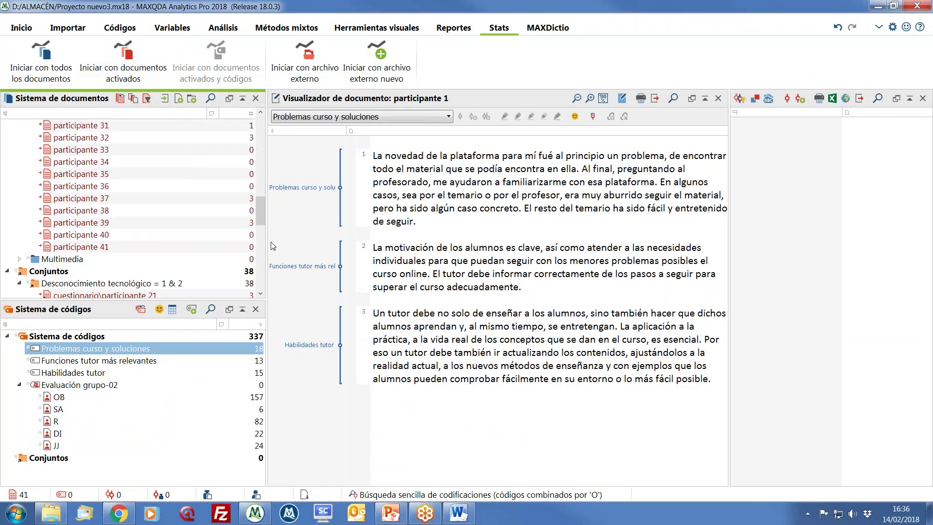
drag(263, 210, 261, 238)
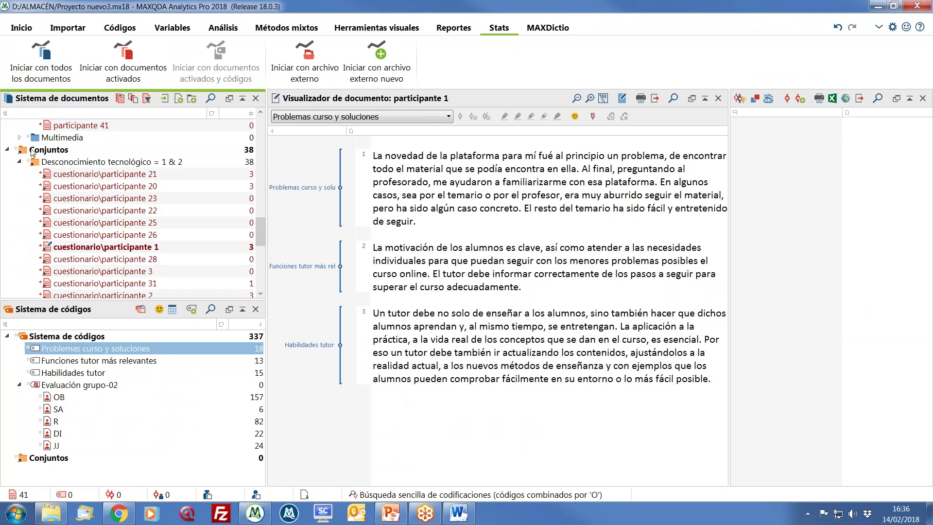
click(112, 165)
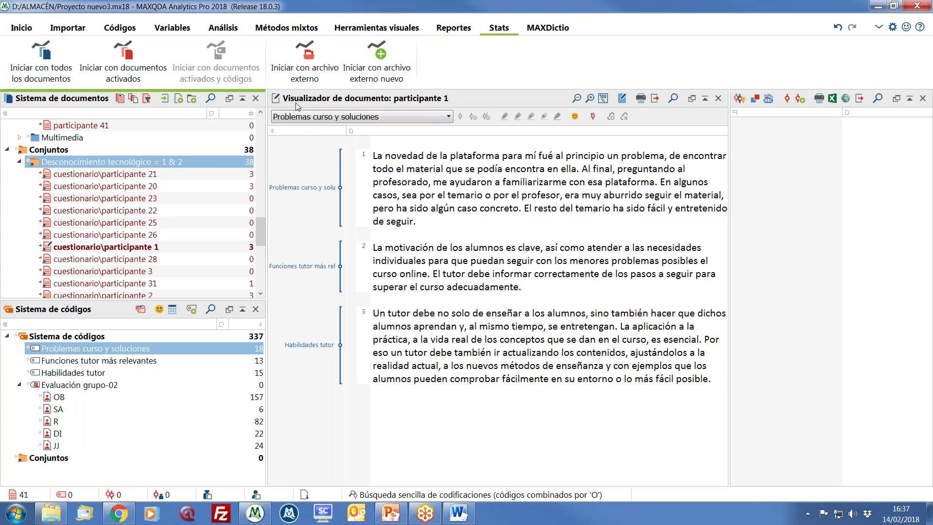
- Start MAXQDA Stats with a new external file, check which external file types can be opened, and close Stats without importing
click(393, 85)
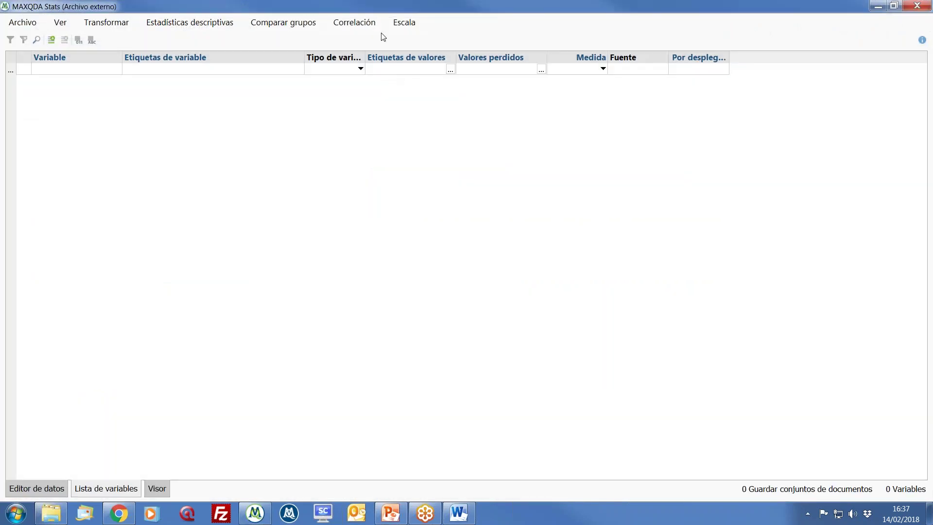
click(33, 25)
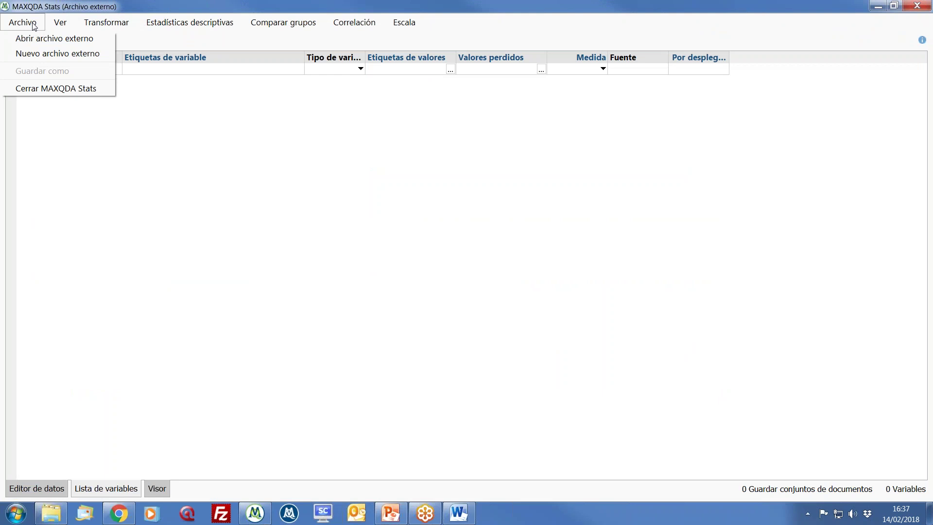
click(48, 38)
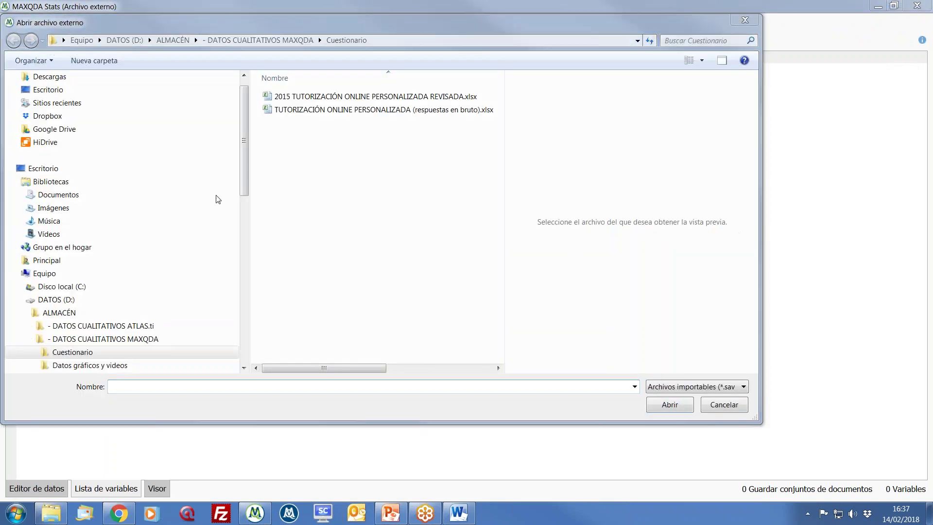
click(738, 386)
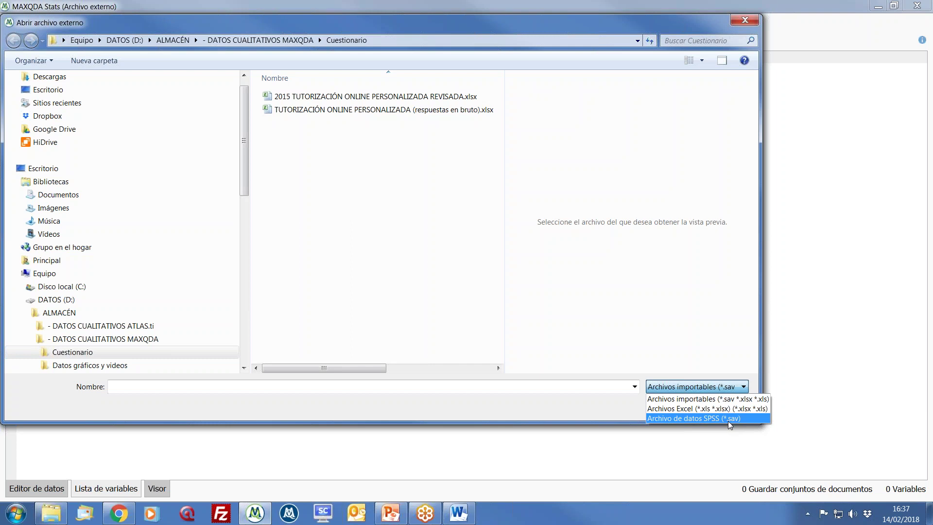
click(619, 408)
click(718, 407)
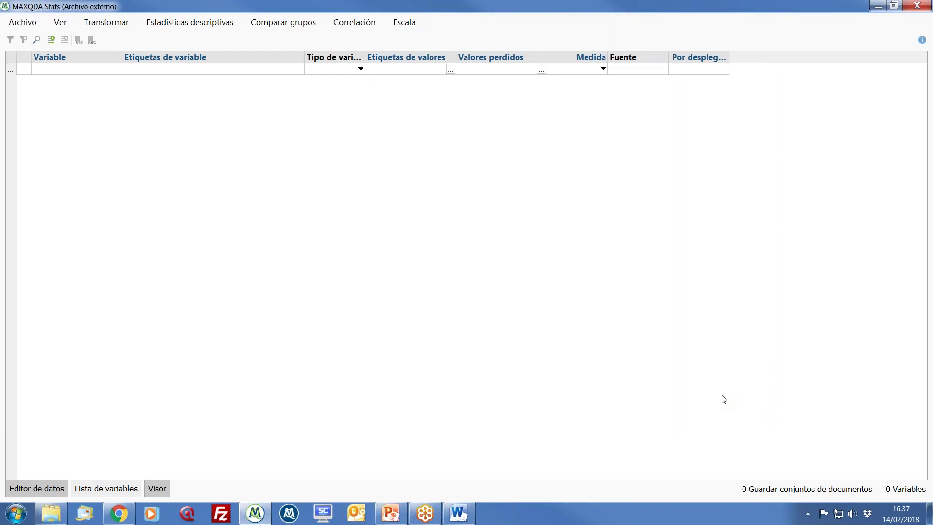
click(918, 6)
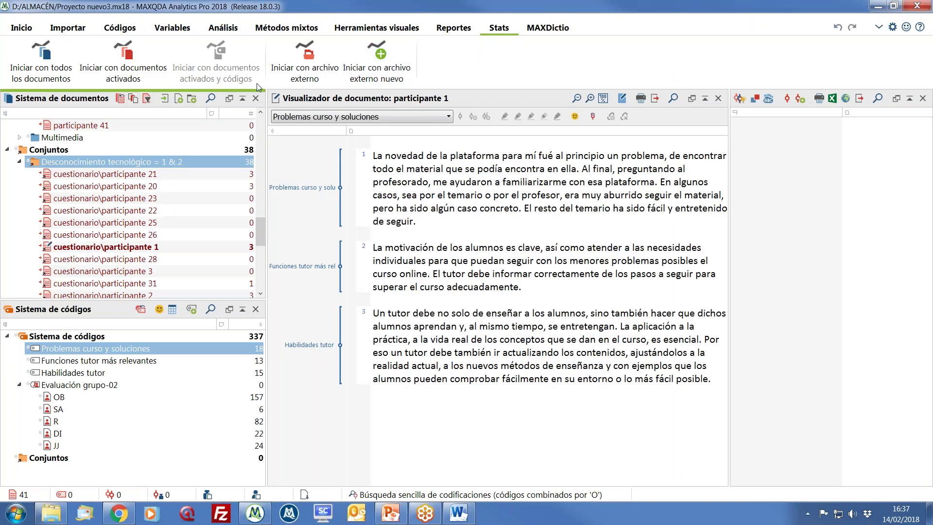
click(176, 30)
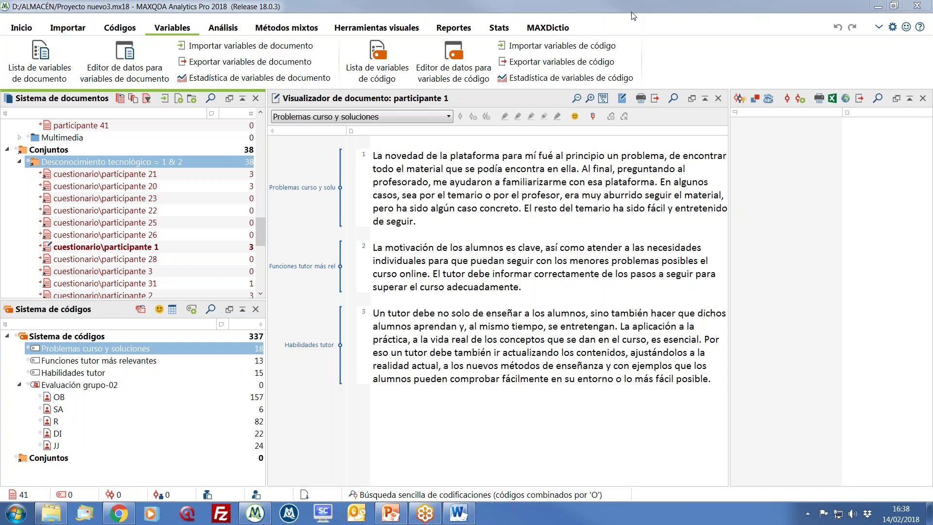
click(218, 30)
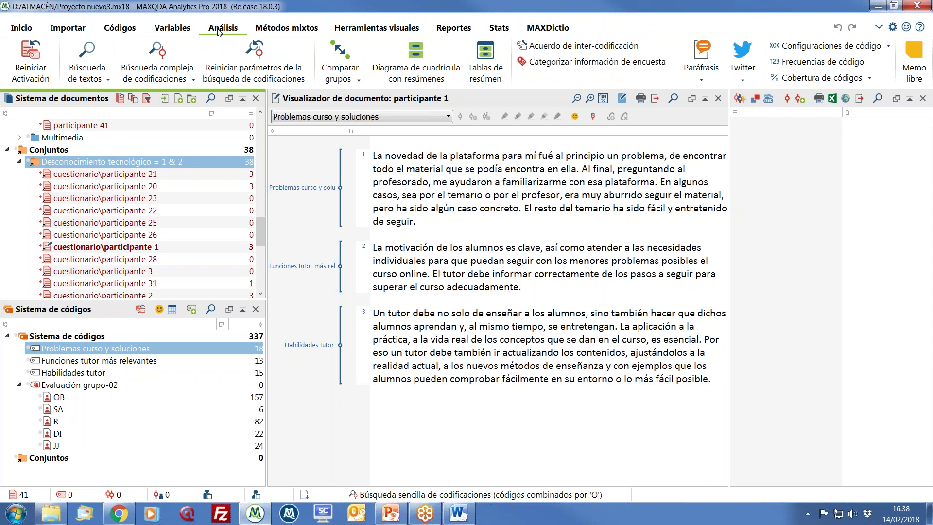
click(287, 29)
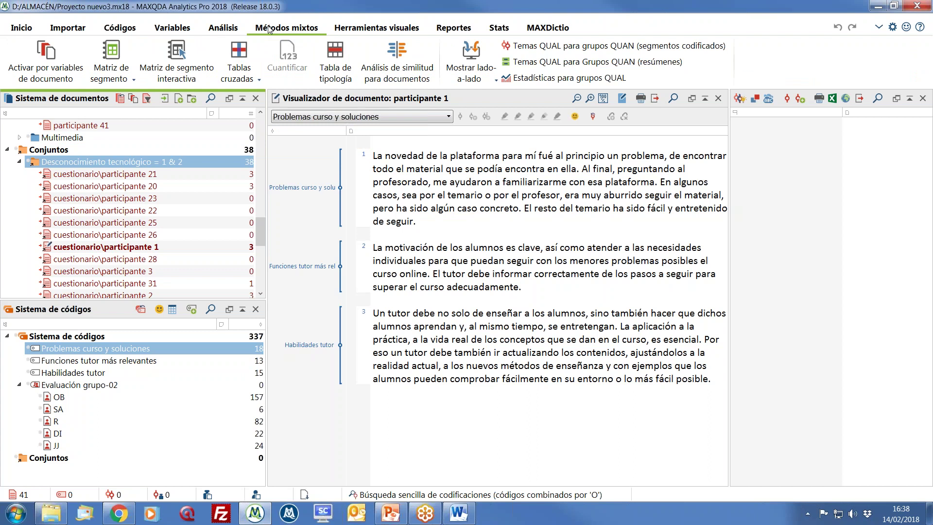
click(365, 30)
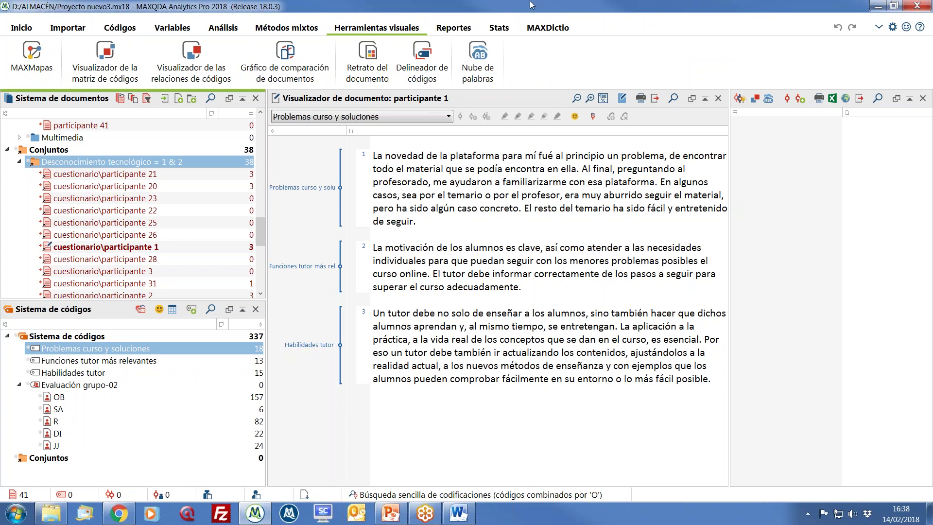
click(552, 31)
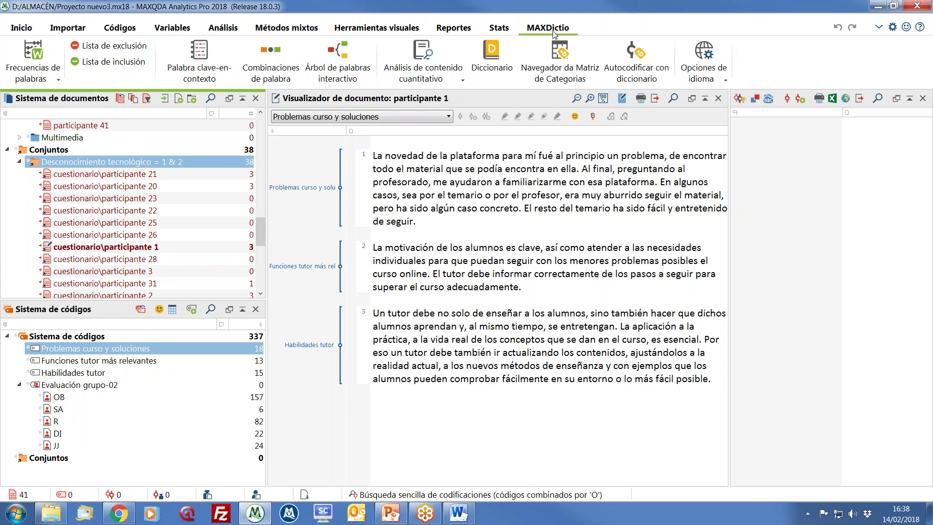
click(502, 30)
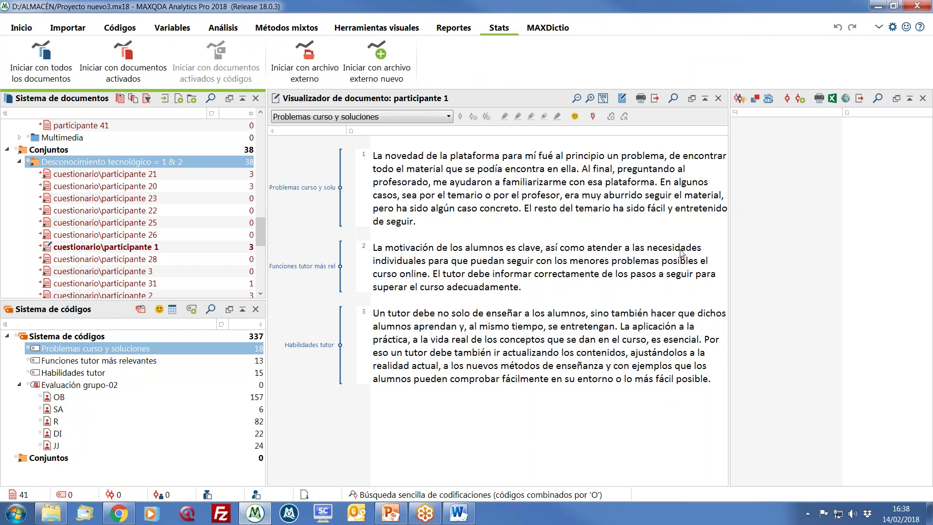
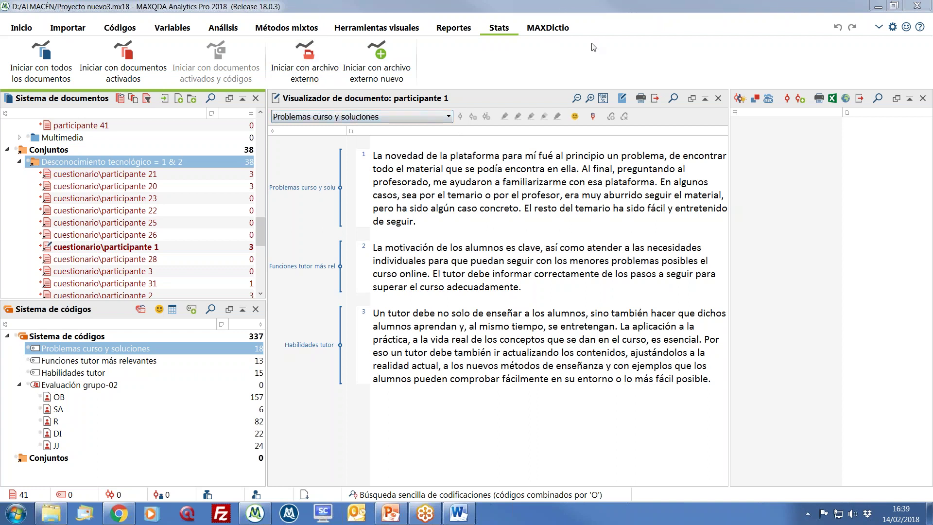
- Colour the code Funciones tutor más relevantes green and the code Habilidades tutor red
click(389, 28)
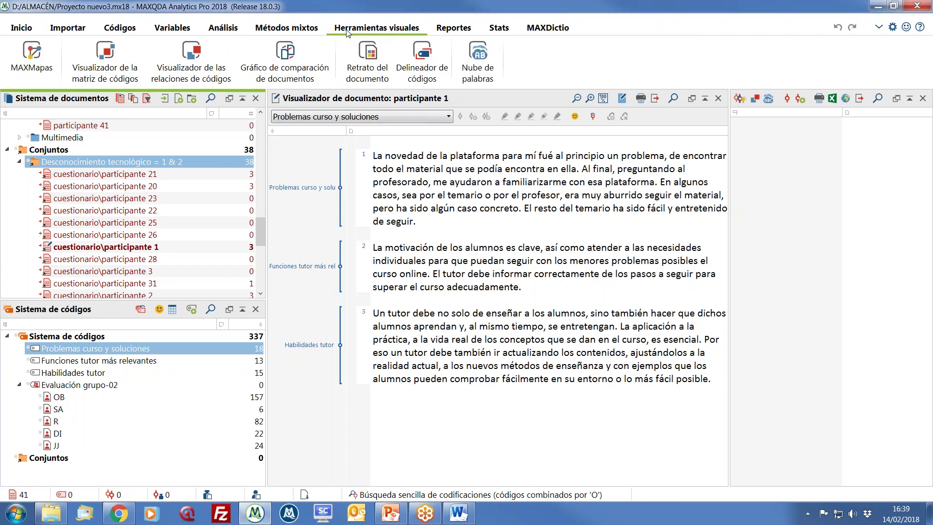
drag(261, 240, 266, 215)
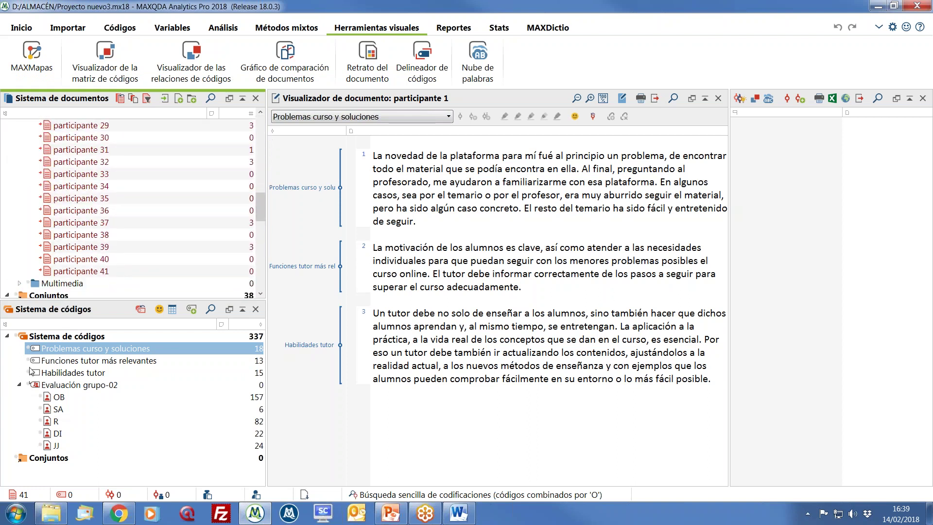
mouse_move(48, 366)
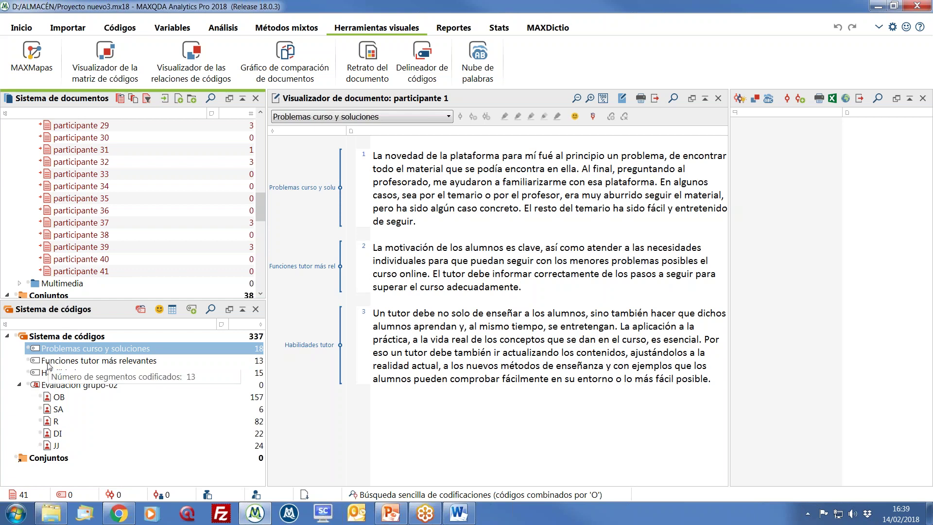
right_click(48, 363)
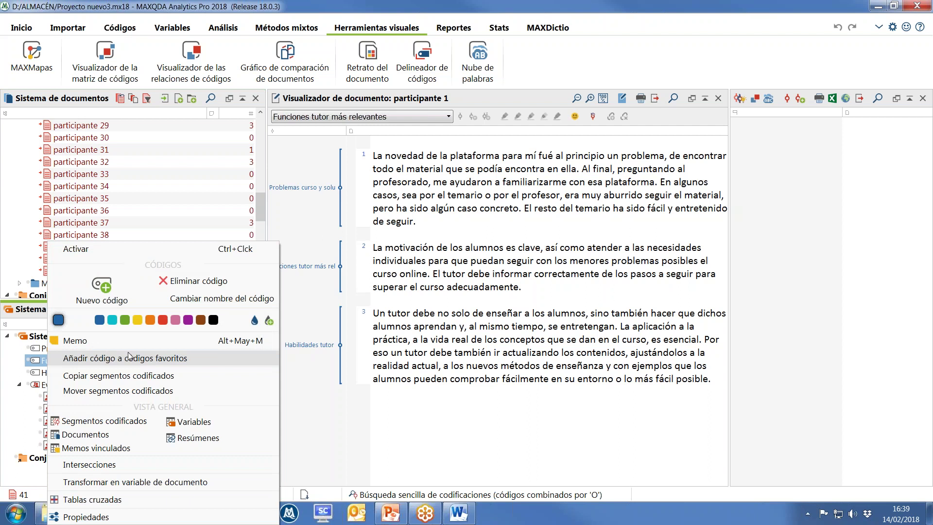
click(125, 320)
right_click(78, 370)
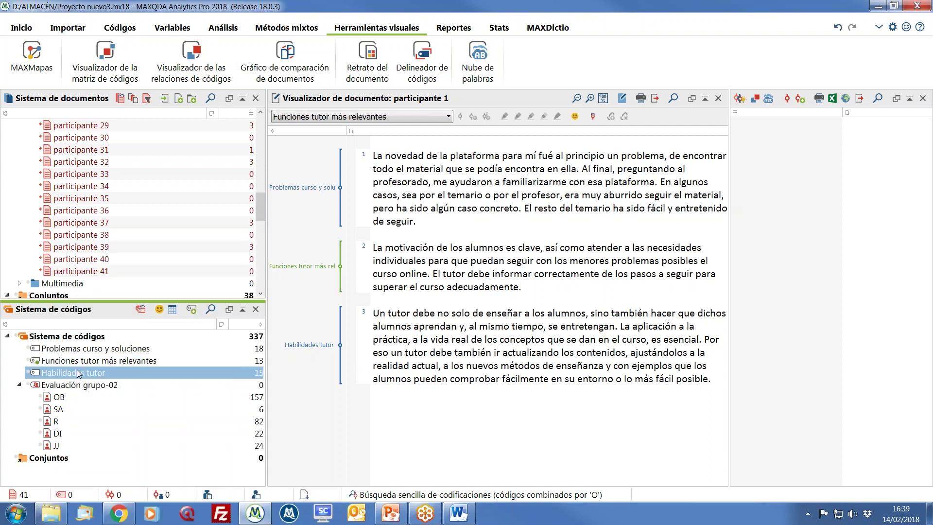
click(193, 320)
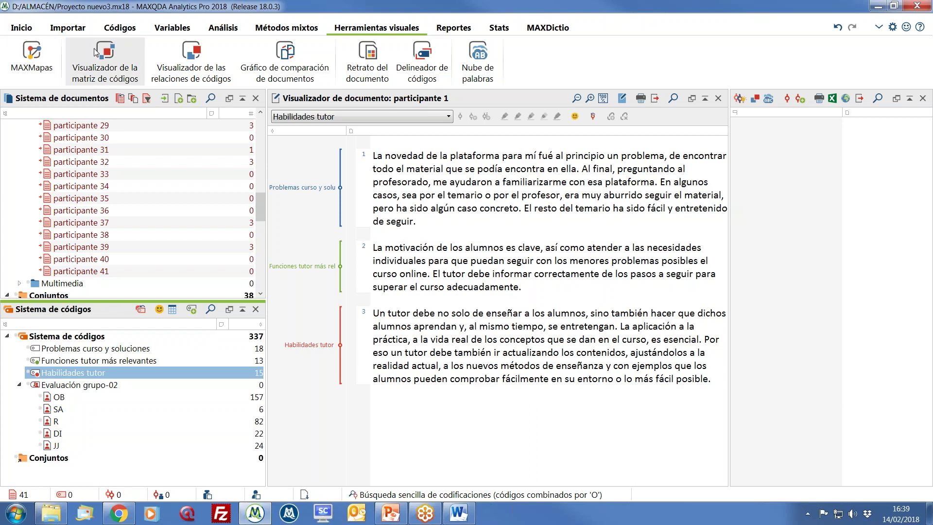
- Display the code matrix by document for activated documents only, examine the codes across the participants, and close the matrix
click(110, 78)
drag(500, 132, 366, 68)
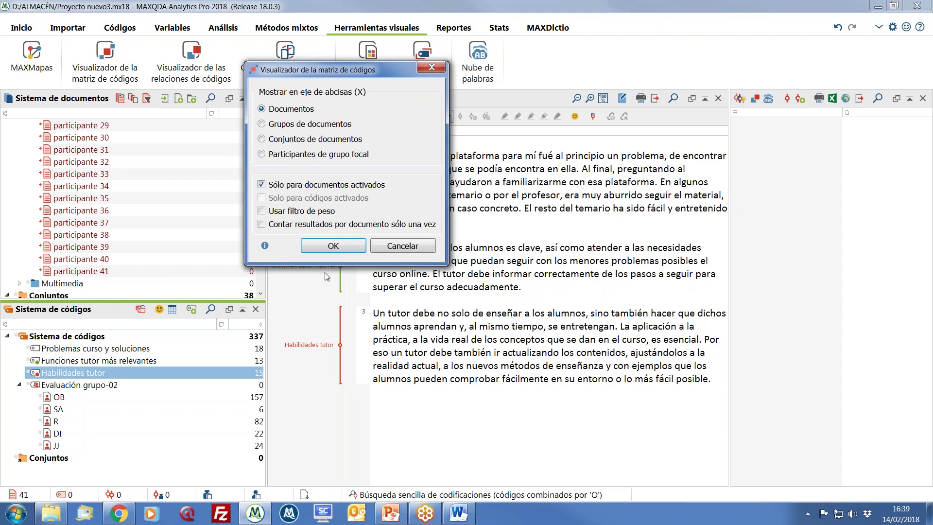
click(335, 244)
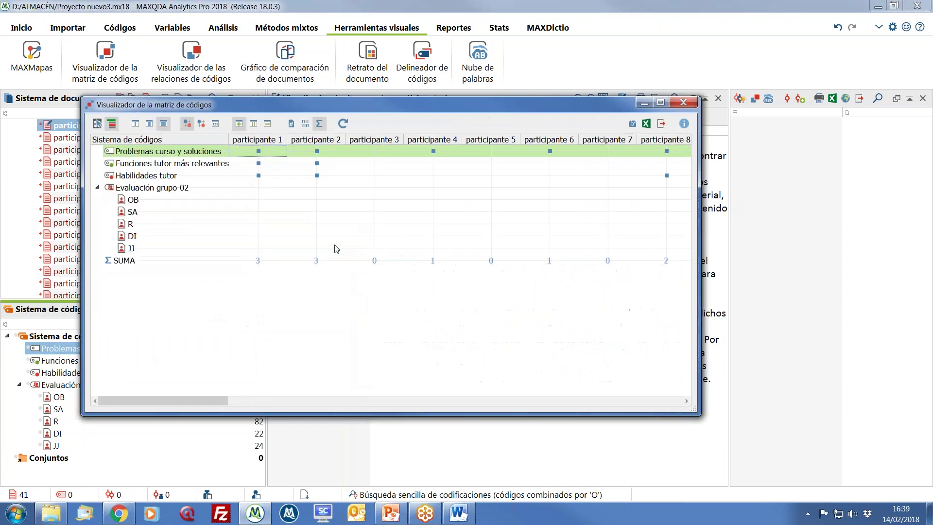
drag(389, 104, 333, 75)
drag(153, 370, 351, 365)
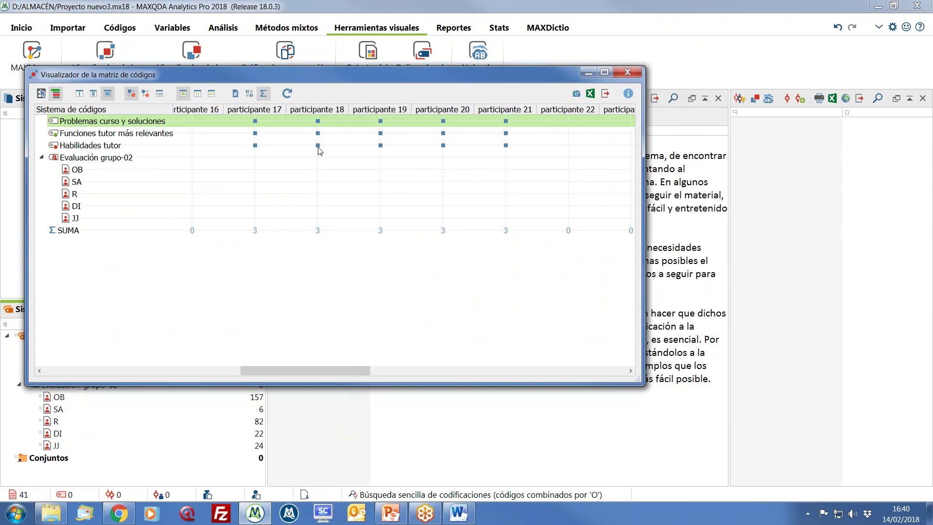
mouse_move(319, 150)
click(626, 73)
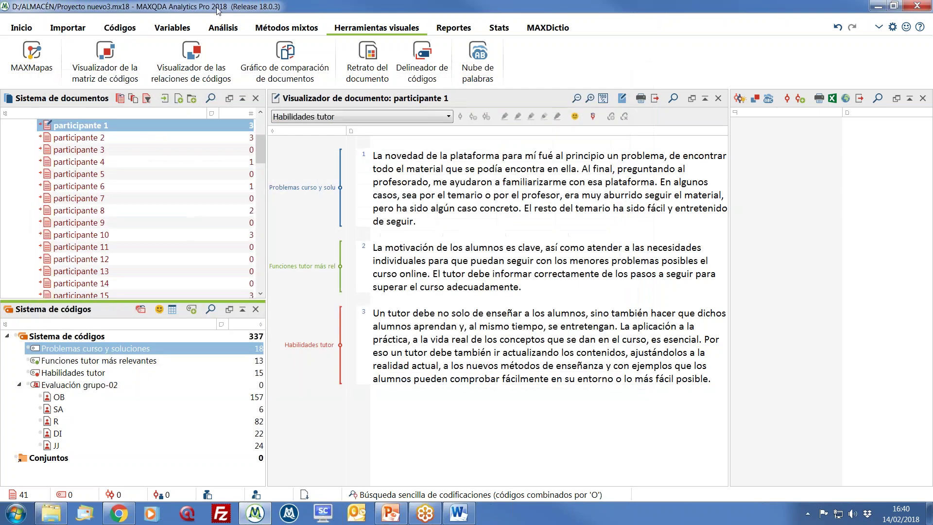
- Display the co-occurrence of all codes on both axes for activated documents only, examine the code relations matrix, and close it
click(188, 82)
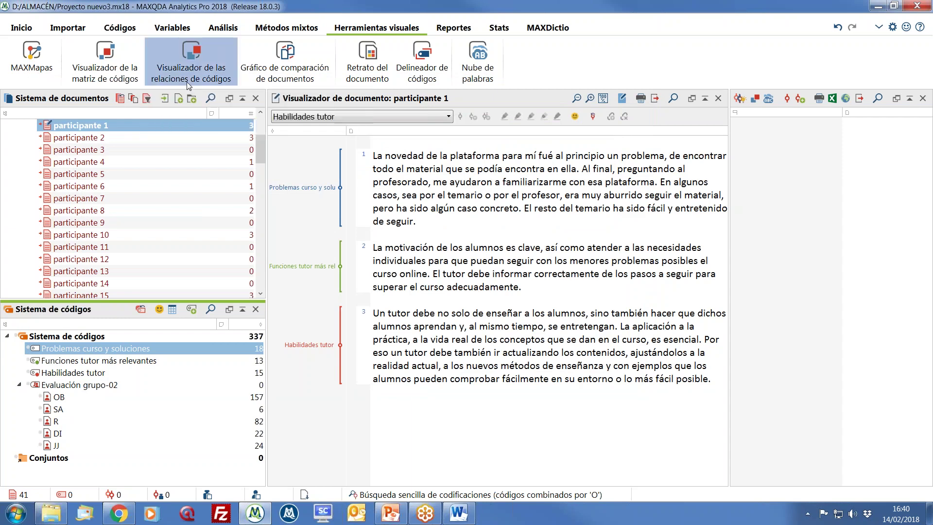
drag(412, 124, 288, 57)
click(268, 155)
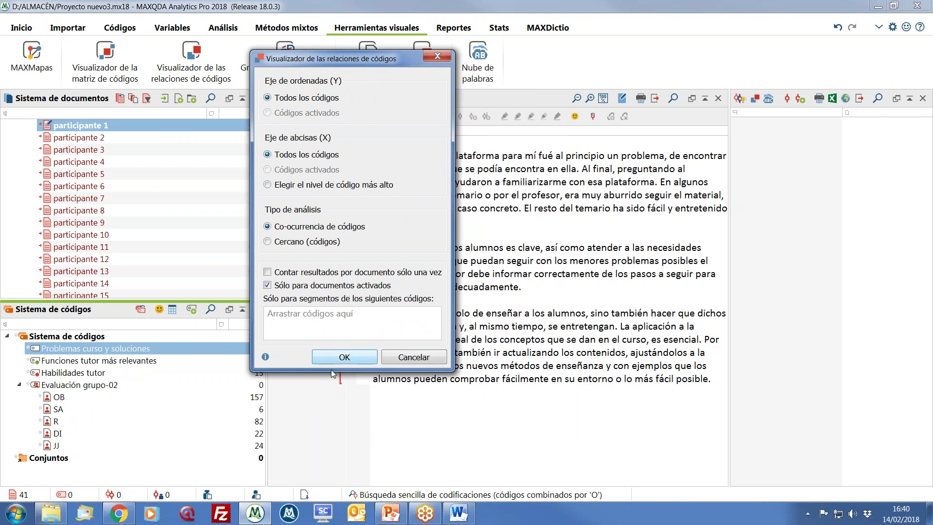
click(347, 362)
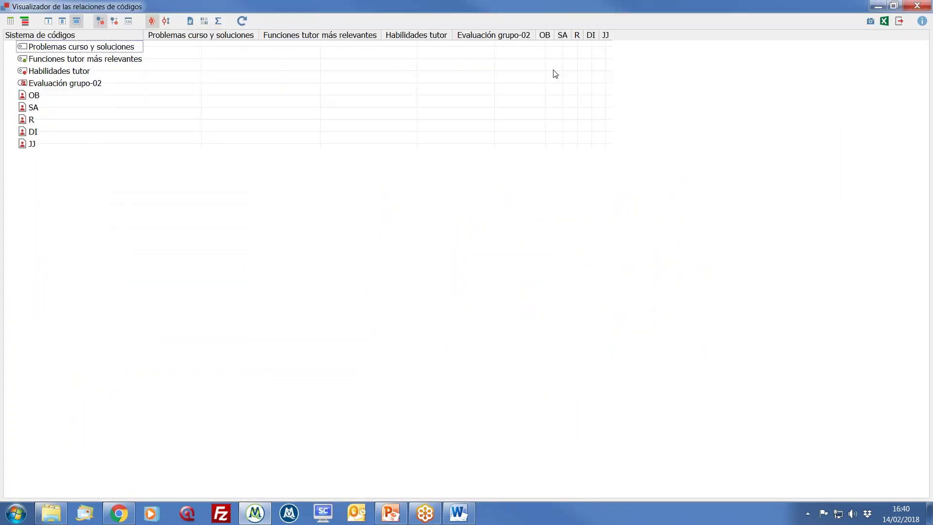
mouse_move(296, 102)
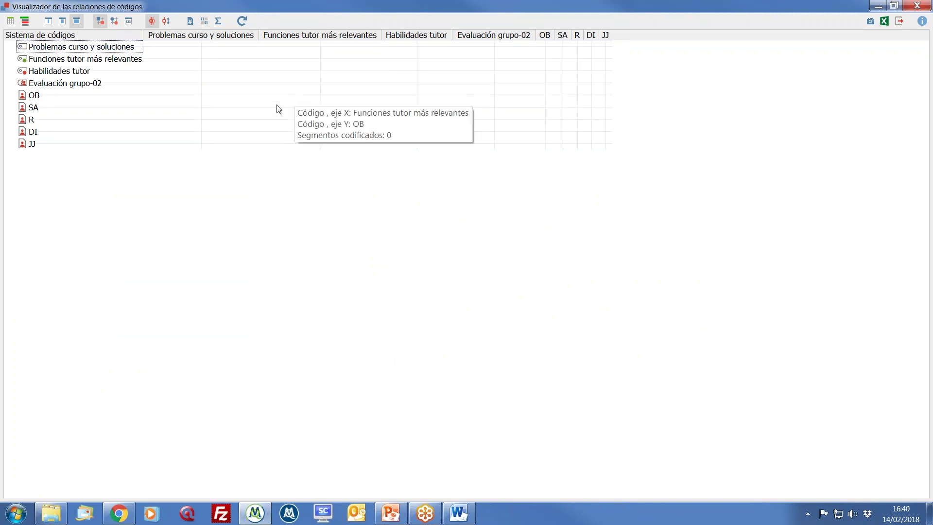
mouse_move(284, 136)
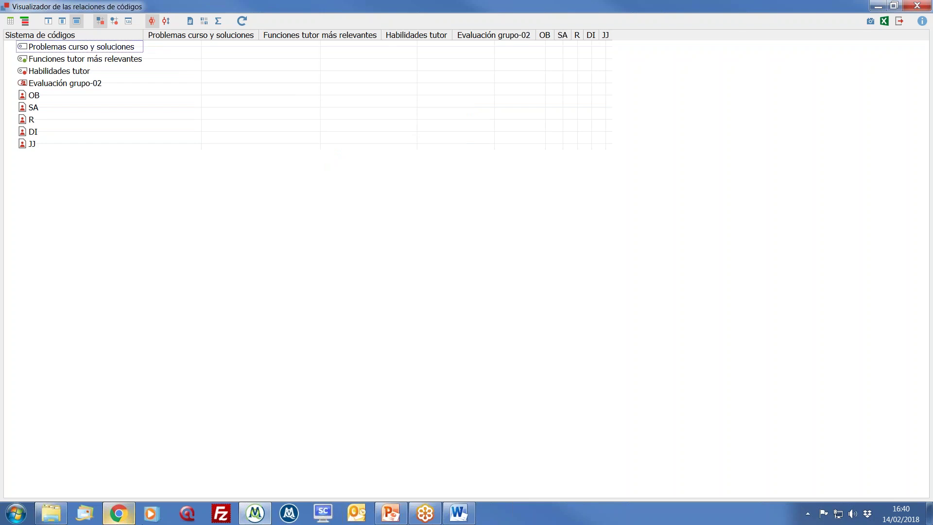
click(918, 5)
- Open the recent project Tutorización Emocional FORMACIÓN (1).mx18
click(30, 31)
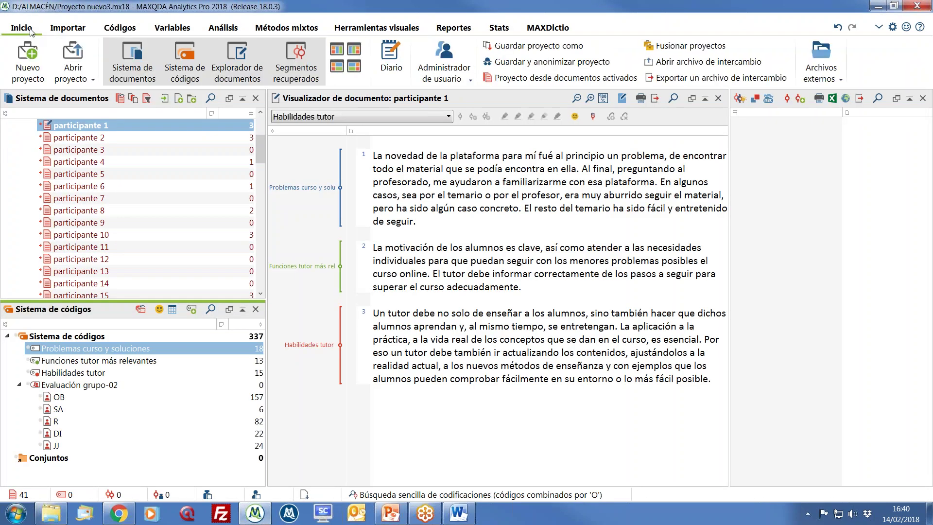
click(72, 78)
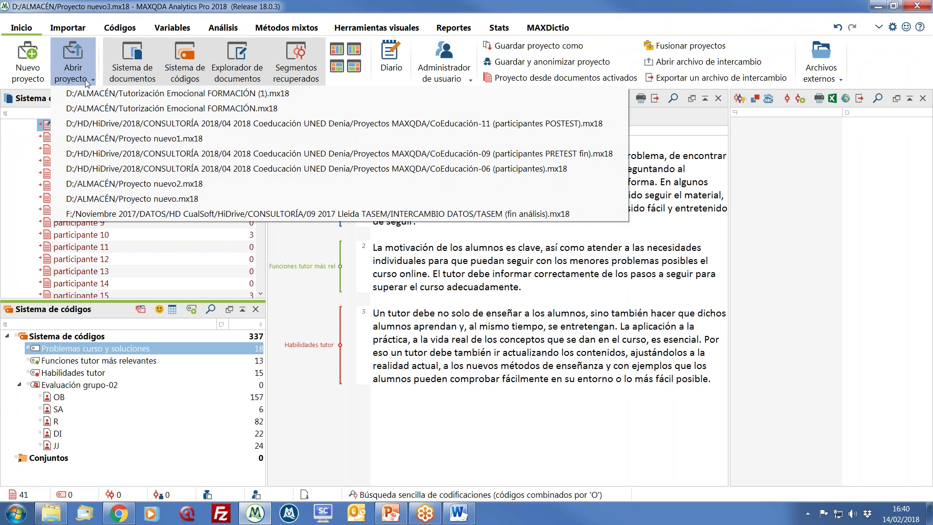
click(114, 92)
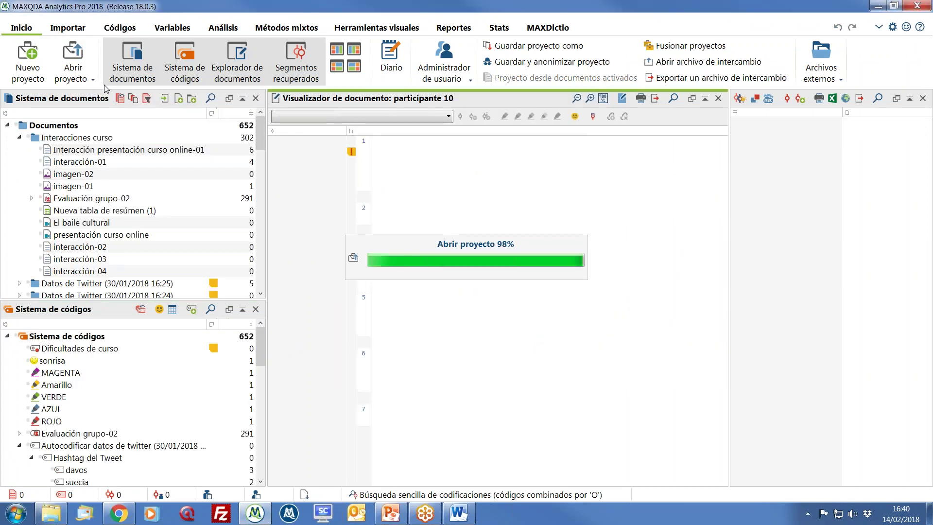
- Activate all documents in the cuestionario group and the code Habilidades tutor with its subcodes
drag(262, 142, 230, 205)
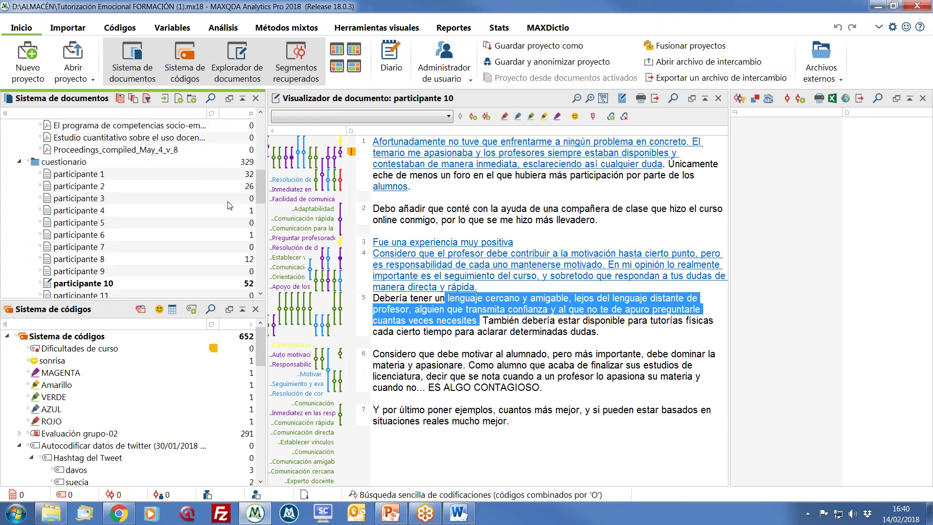
ctrl+click(28, 163)
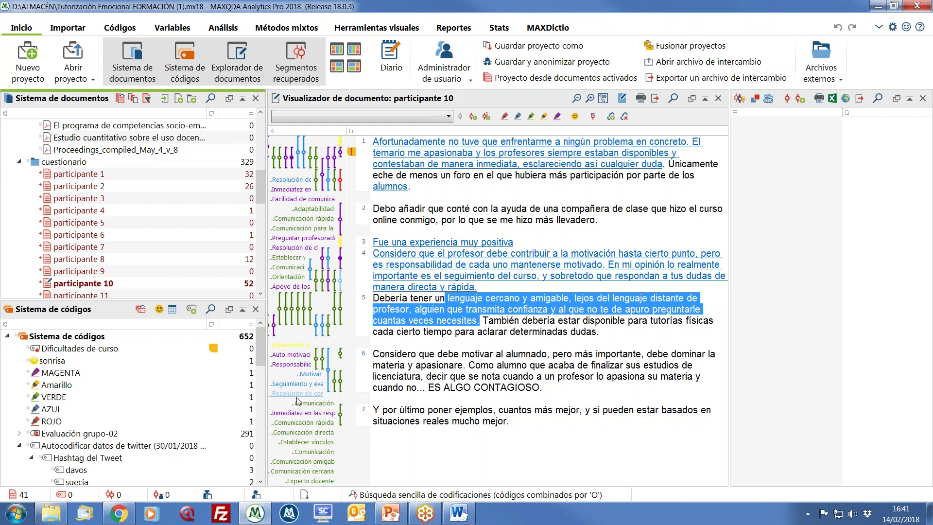
drag(258, 359, 258, 433)
ctrl+click(30, 361)
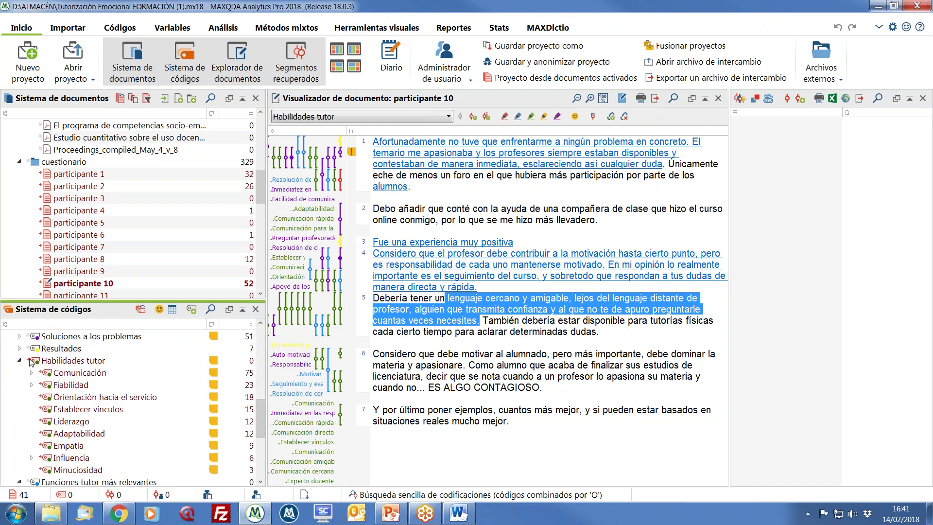
- Display the code matrix by document for activated documents and activated codes, examine Habilidades tutor across participants, and close it
click(354, 30)
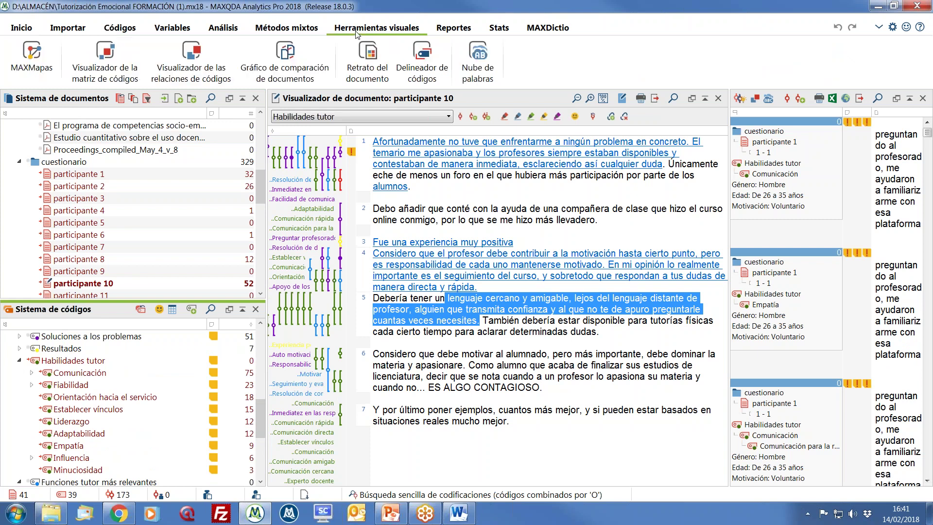
click(128, 81)
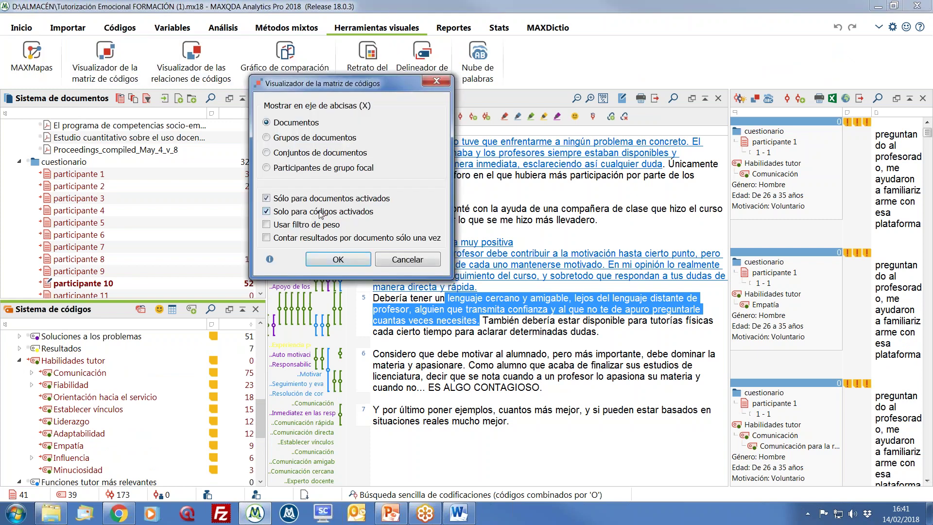
click(360, 260)
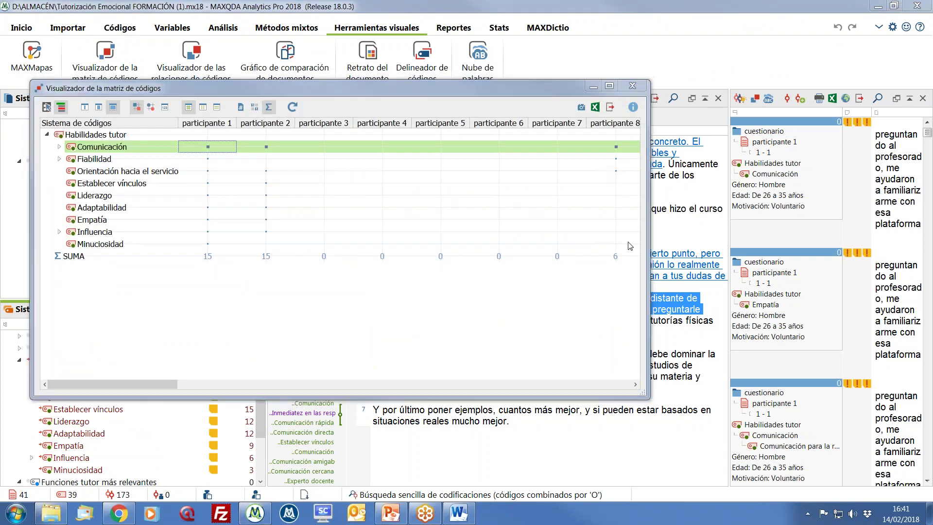
drag(150, 383, 406, 400)
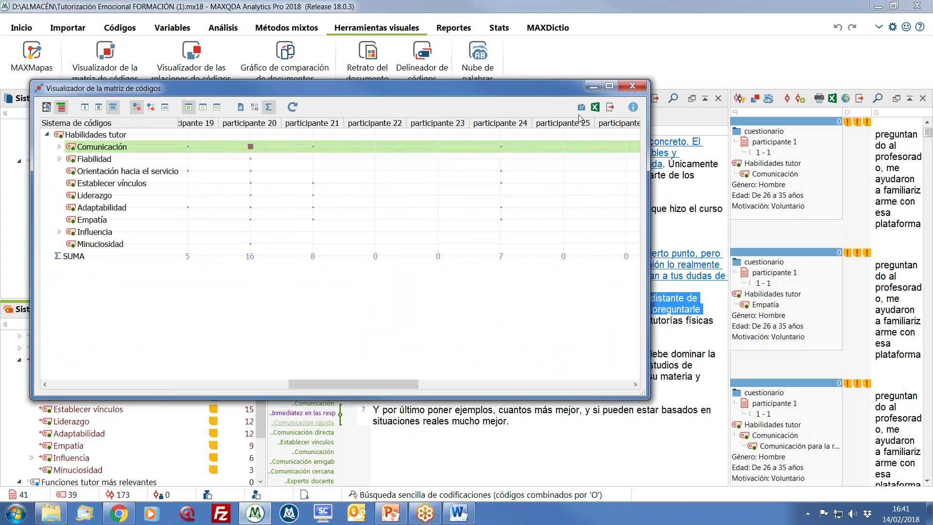
click(632, 86)
- Try to display the co-occurrence of activated codes on the Y axis with all codes on the X axis for activated documents
click(207, 71)
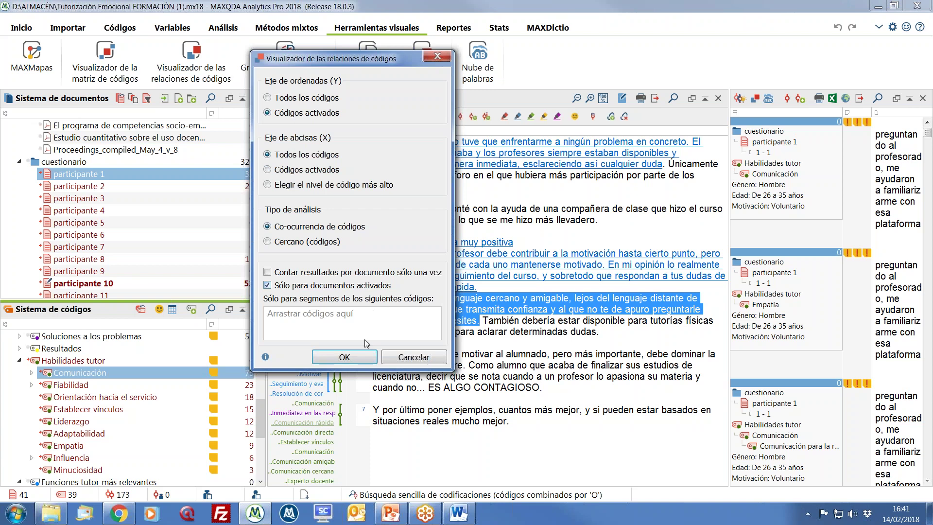
click(360, 359)
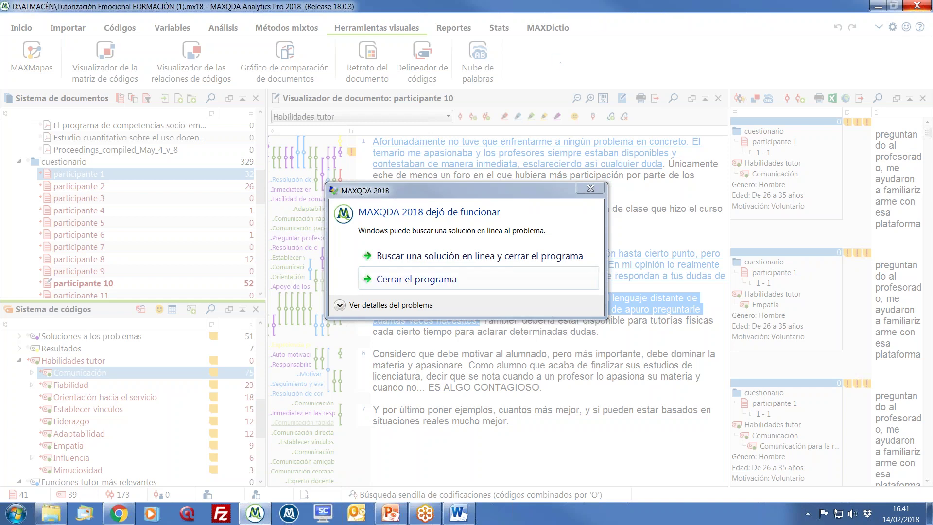
- Close the unresponsive program, restart MAXQDA and reopen the project Tutorización Emocional FORMACIÓN (1).mx18
click(457, 282)
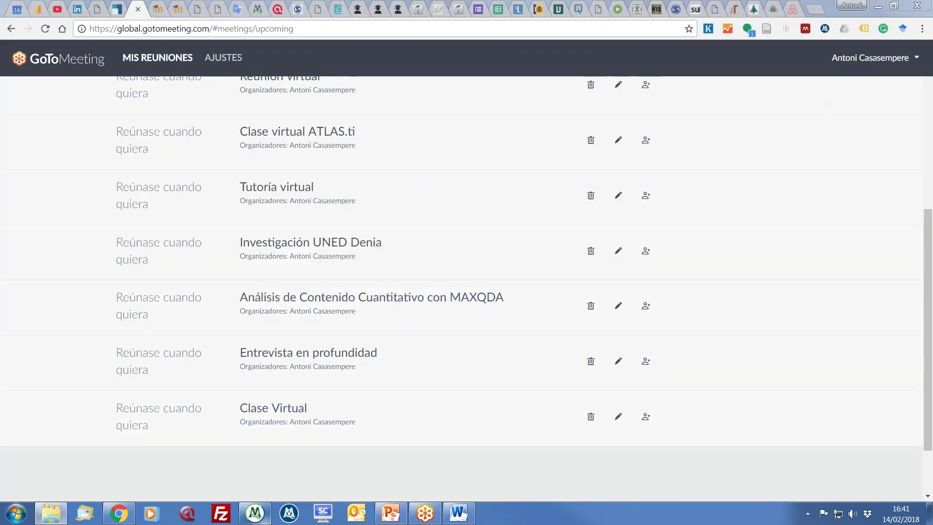
click(260, 520)
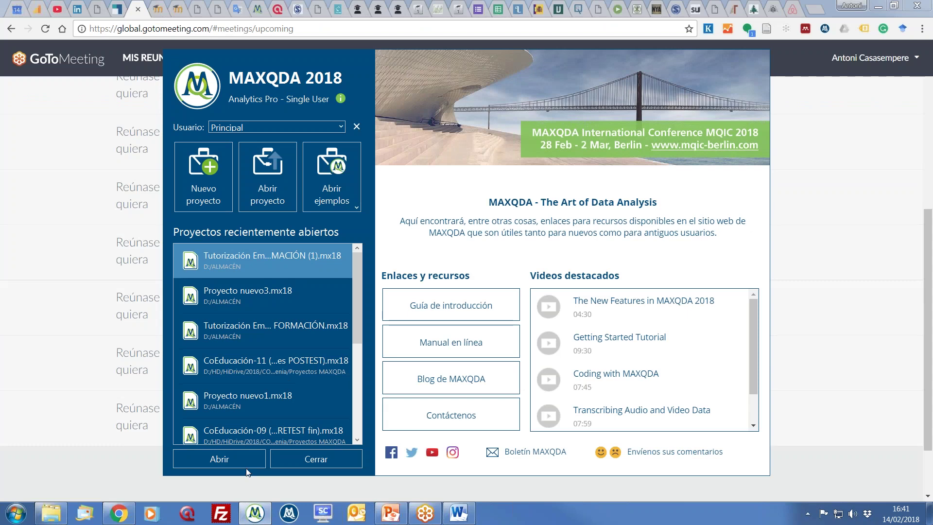
click(200, 460)
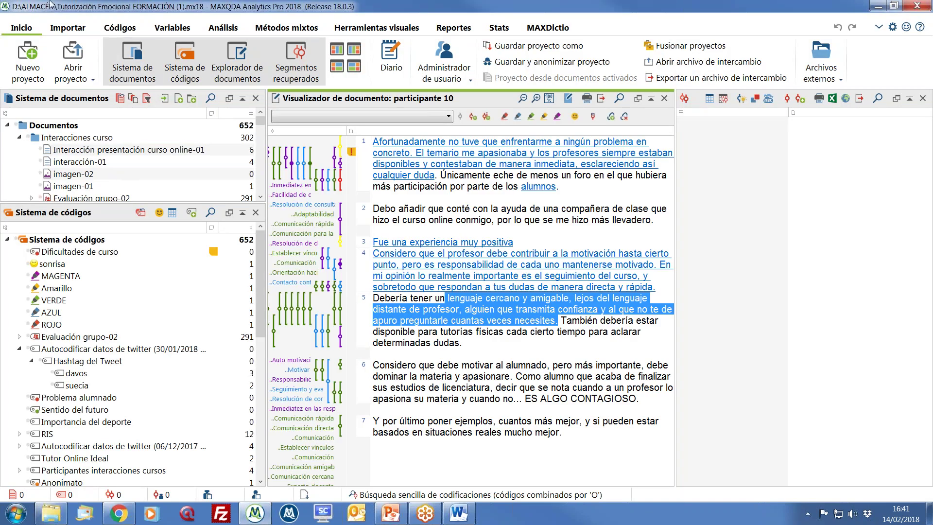
click(368, 30)
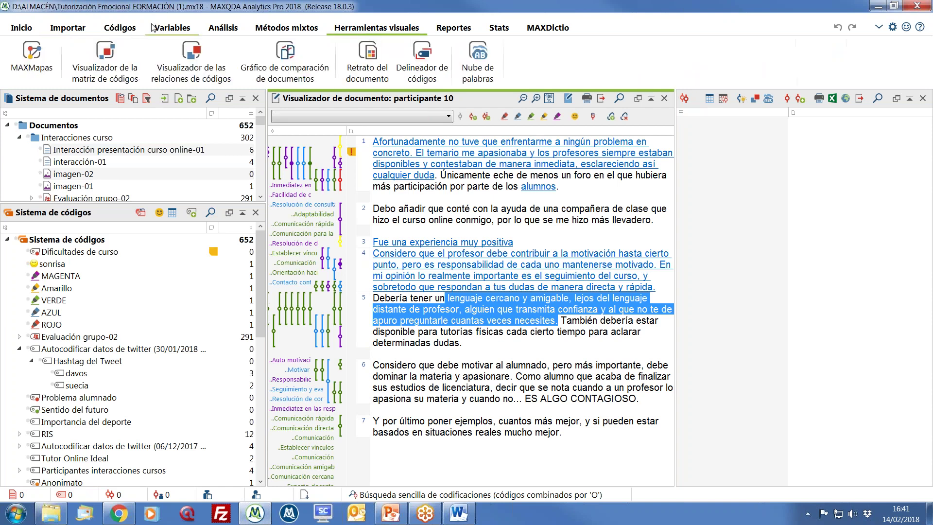
click(198, 66)
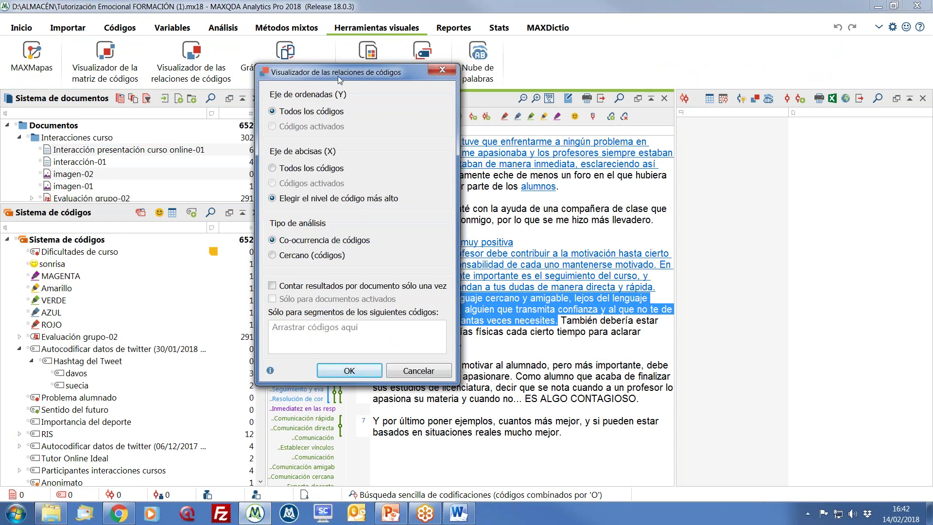
click(411, 370)
- Reactivate the documents in the cuestionario group and the code Habilidades tutor with its subcodes in the reopened project
drag(259, 119, 259, 134)
scroll(145, 174, down, 3)
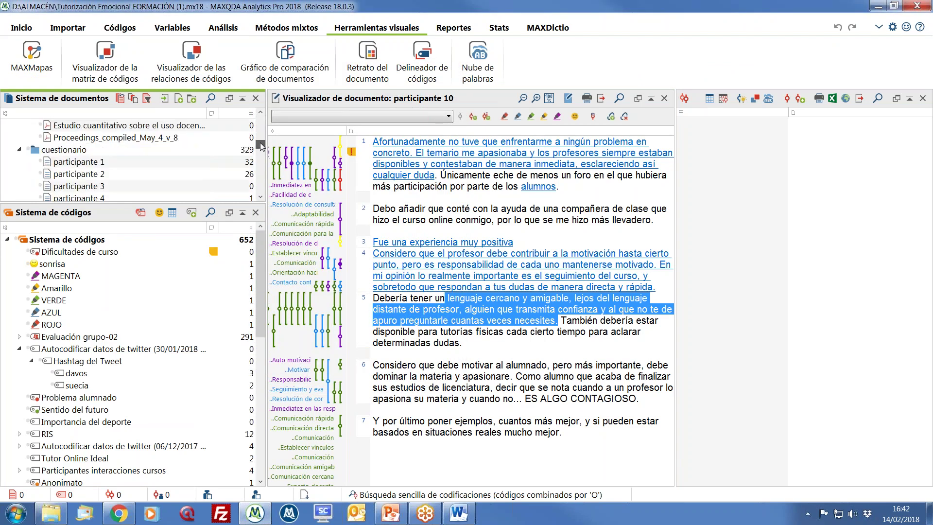
ctrl+click(30, 138)
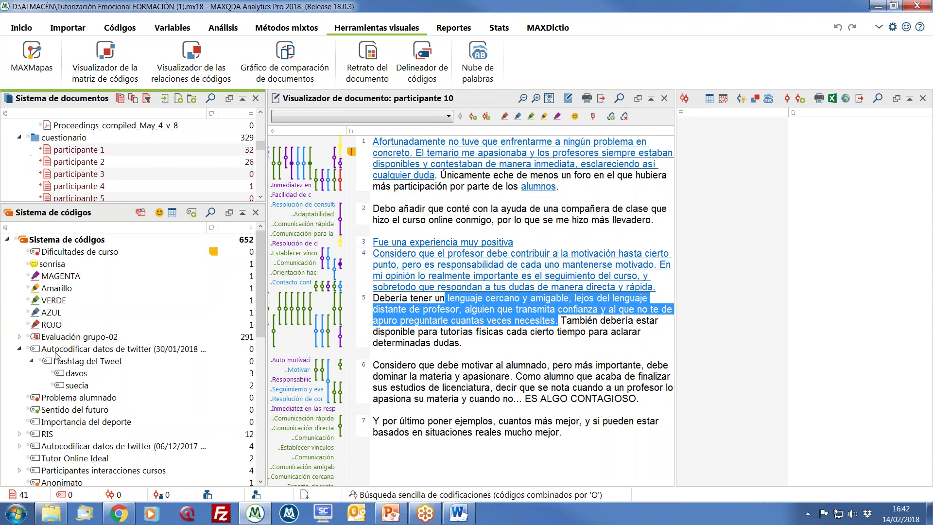
scroll(222, 361, down, 6)
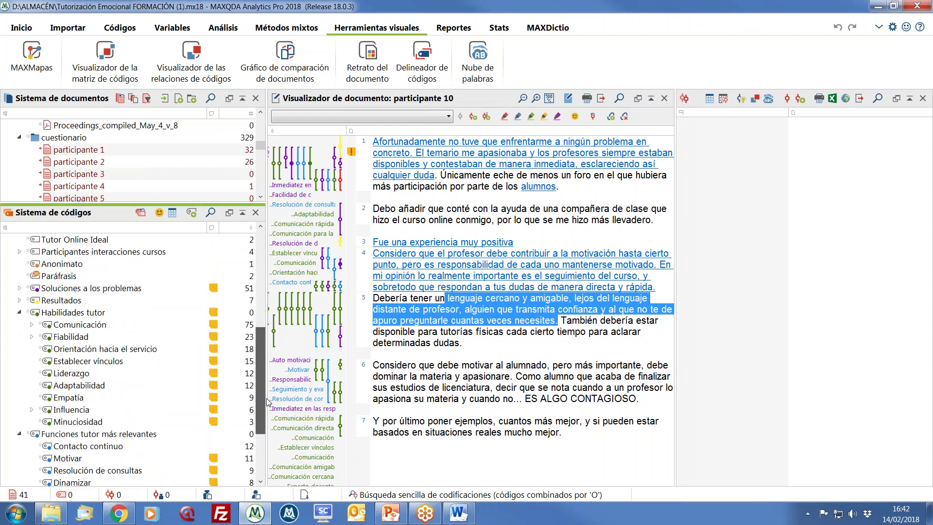
ctrl+click(29, 313)
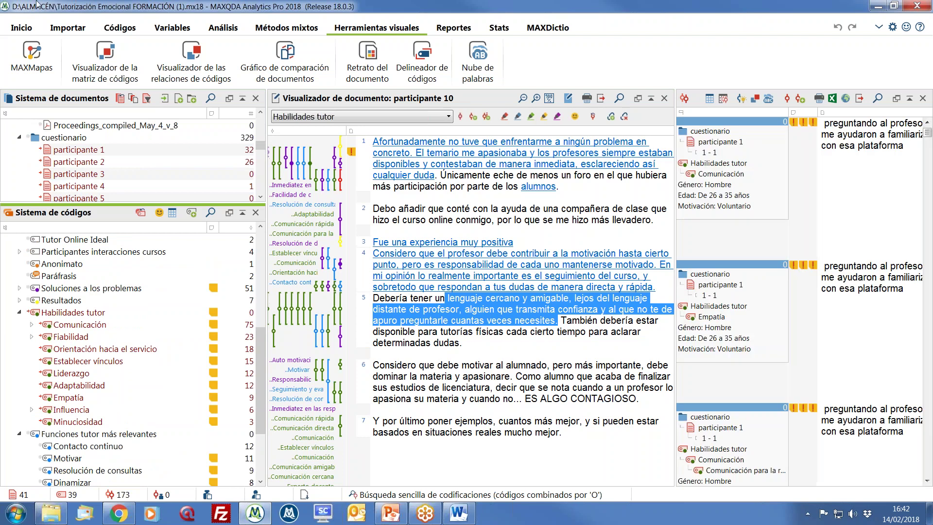
- Display the co-occurrence of activated codes on both axes for activated documents, and examine how Comunicación overlaps with Comunicación reiterada
click(204, 81)
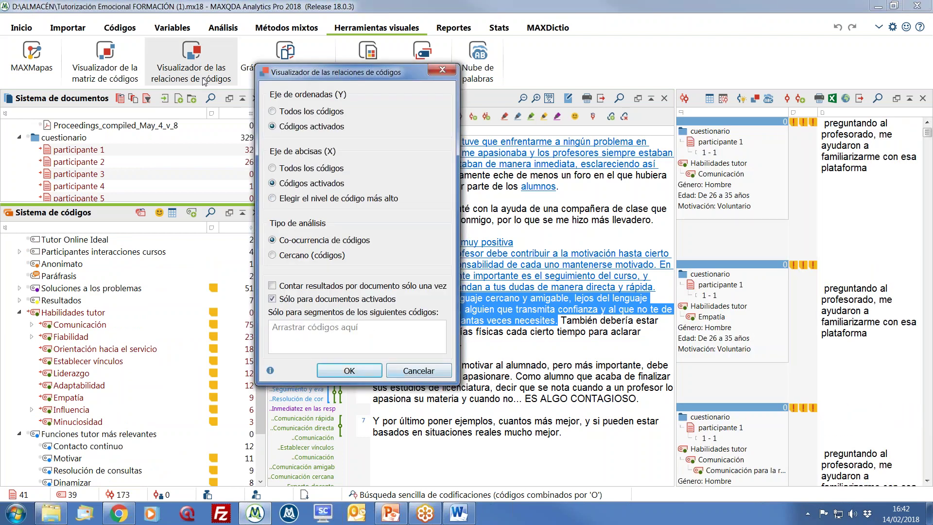
click(349, 371)
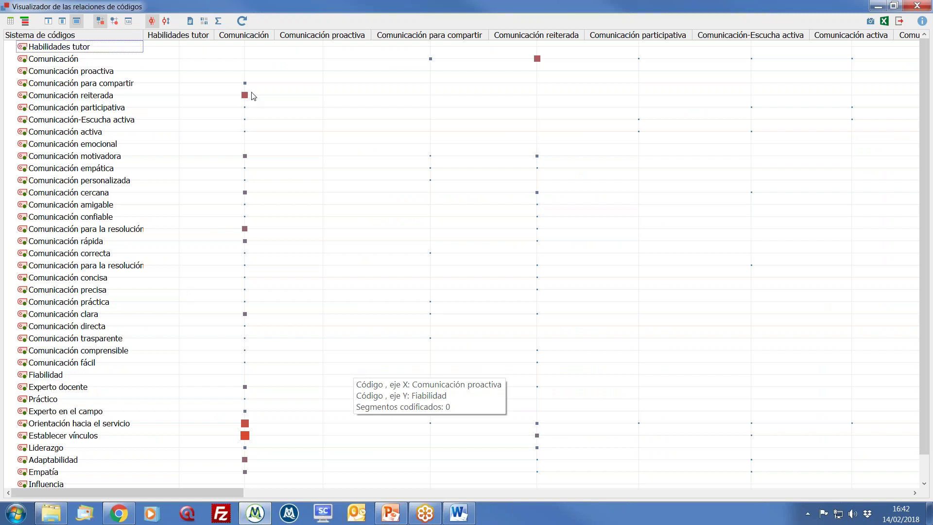
mouse_move(246, 98)
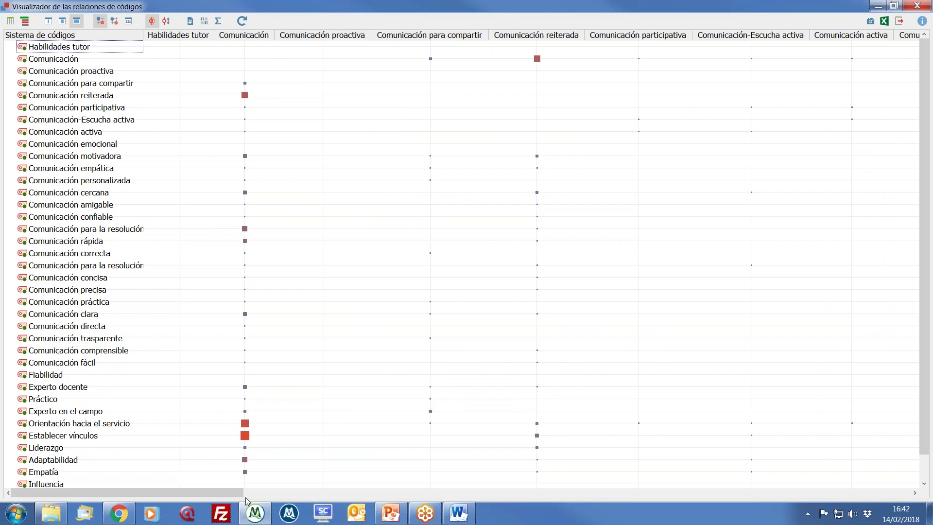
drag(231, 499, 290, 498)
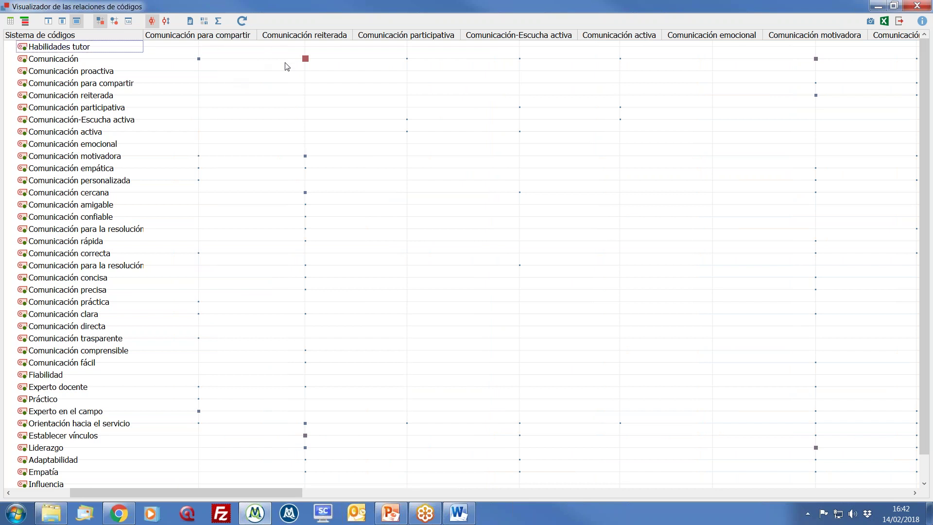
mouse_move(306, 61)
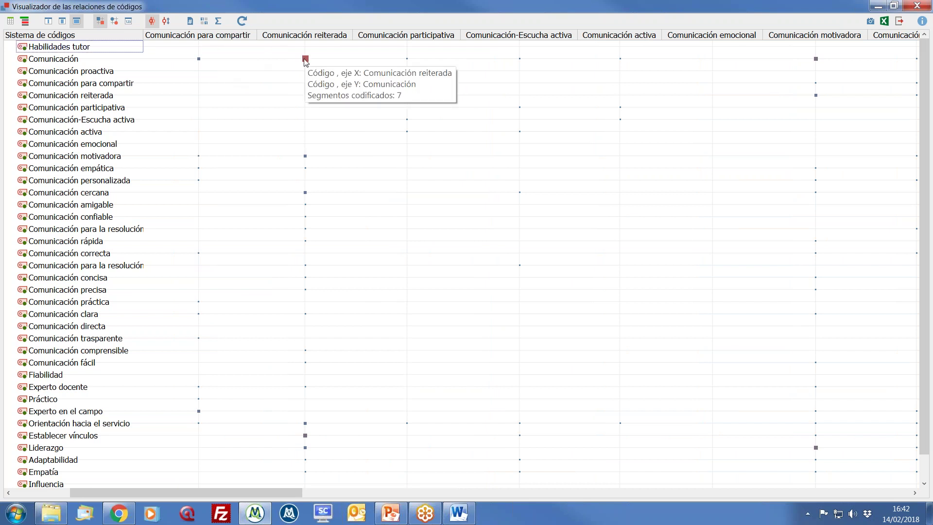
- Export the code relations segments to MAXQDA2018_Matriz de segmento.xlsx, review the sheet in Excel, return to MAXQDA and close the code relations browser
click(11, 22)
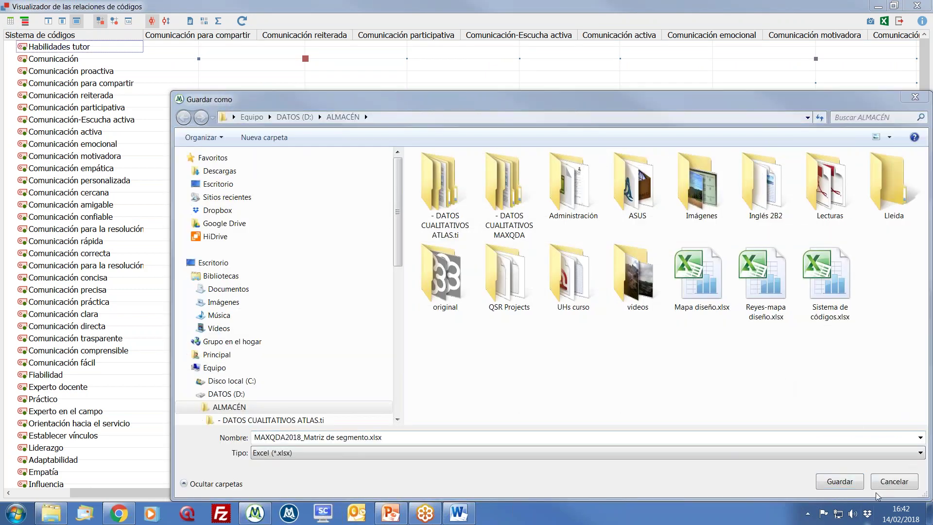
click(852, 484)
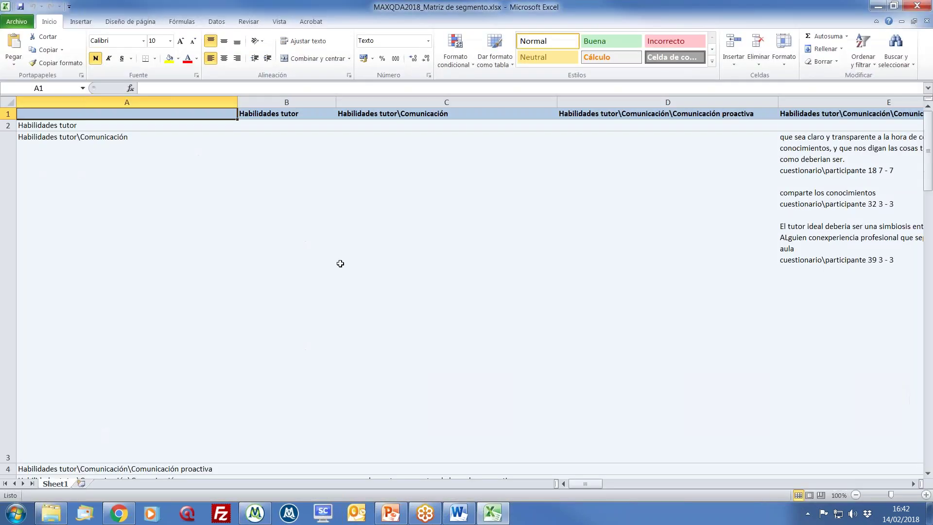
scroll(665, 282, down, 4)
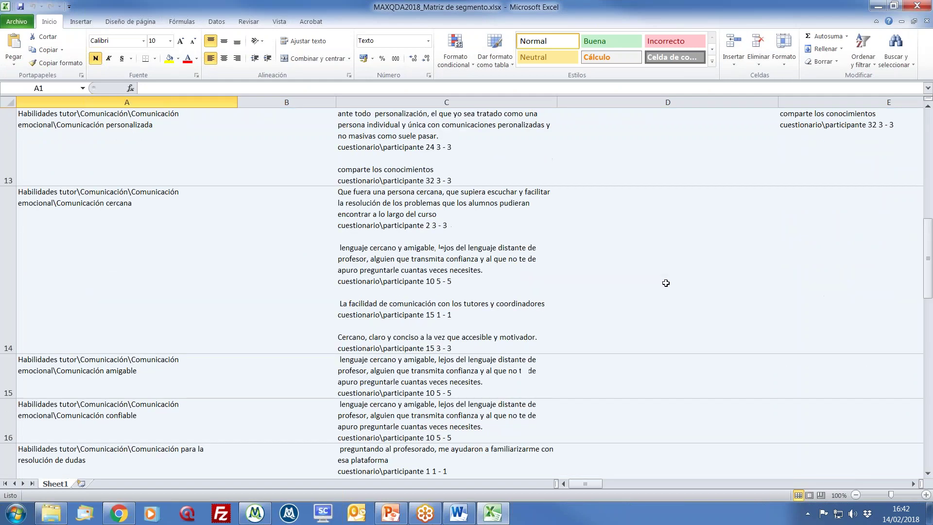
scroll(665, 283, up, 4)
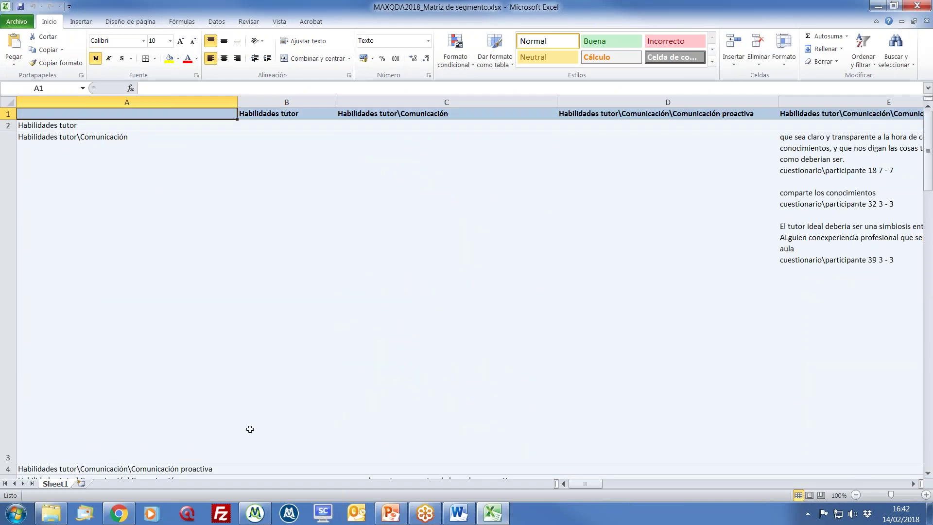
click(266, 519)
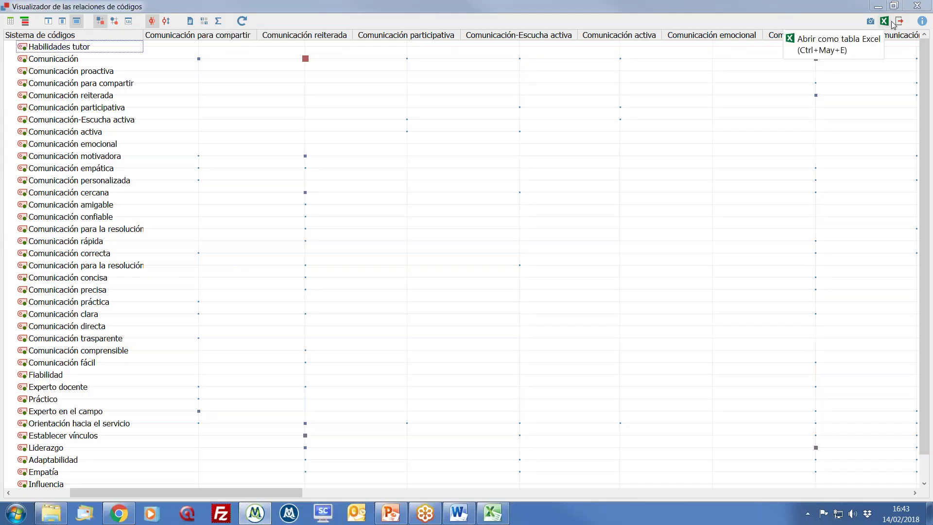
click(915, 7)
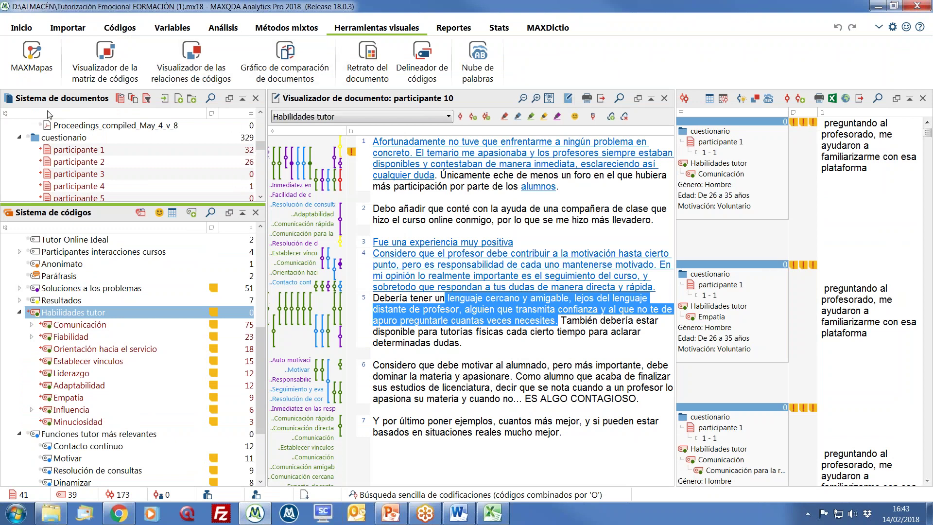
- Create a new map in MAXMapas and name it 1
click(39, 78)
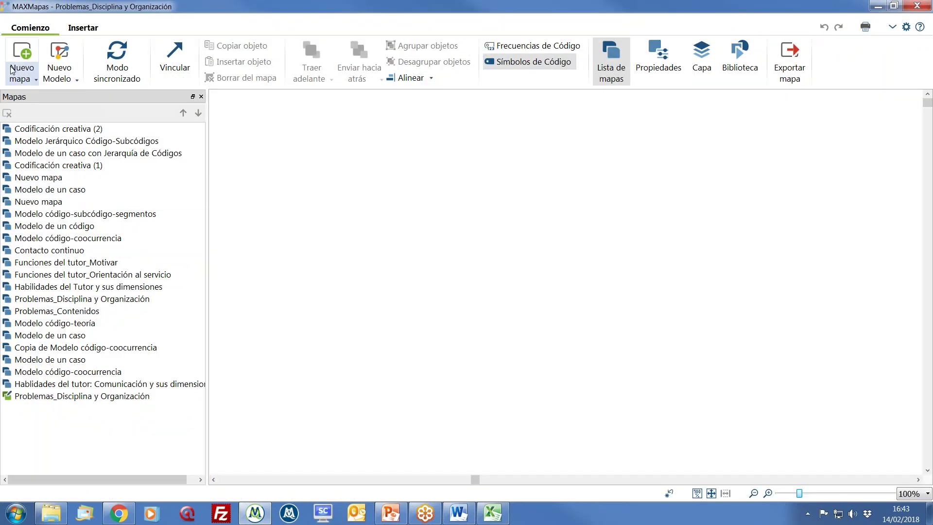
click(23, 60)
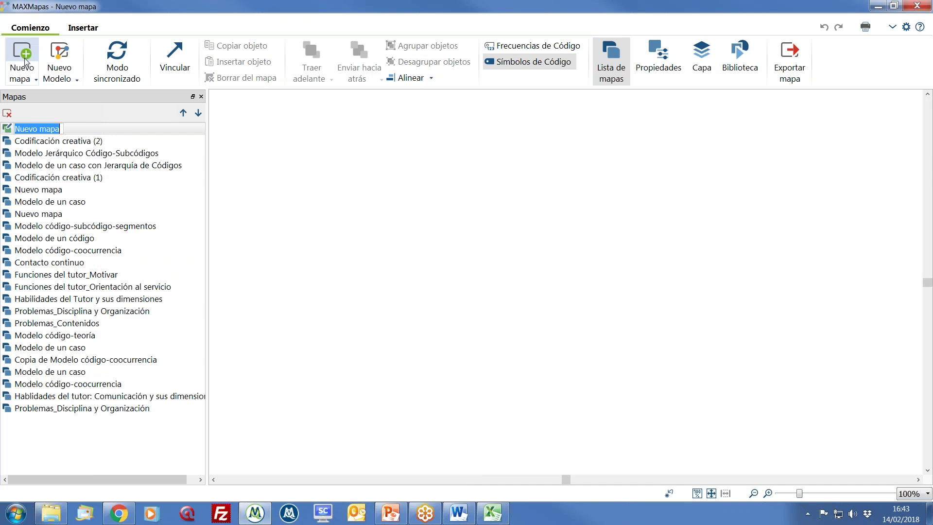
text(1)
key(Return)
- Insert the code Habilidades tutor into map 1 and place it at the upper centre of the canvas
drag(238, 7, 478, 43)
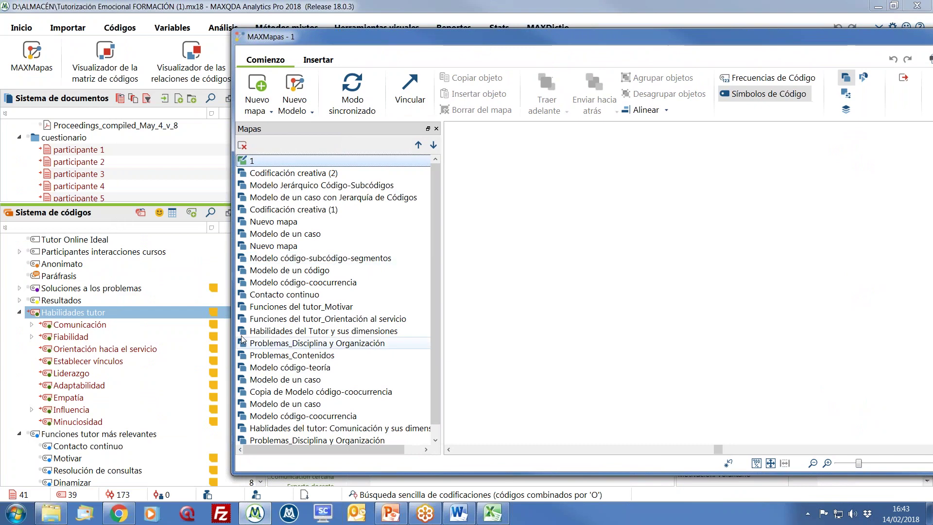
click(153, 311)
right_click(152, 312)
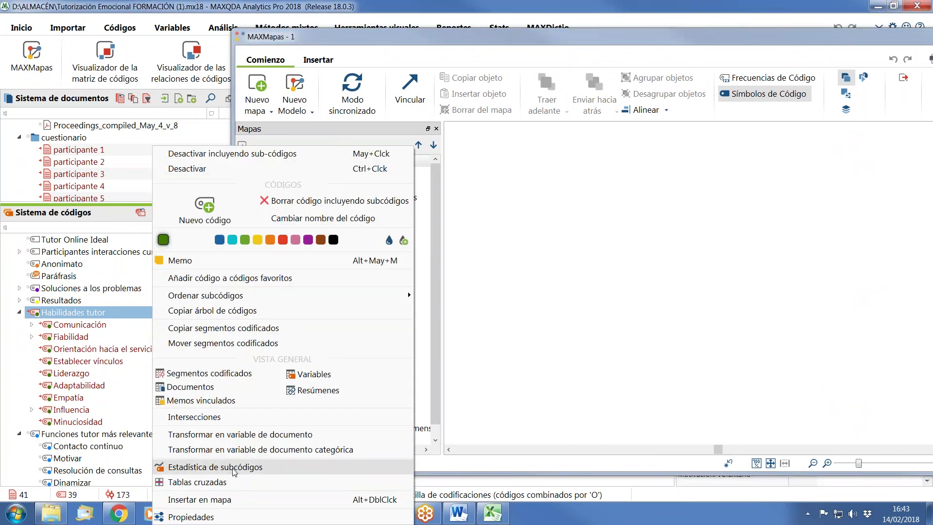
click(227, 500)
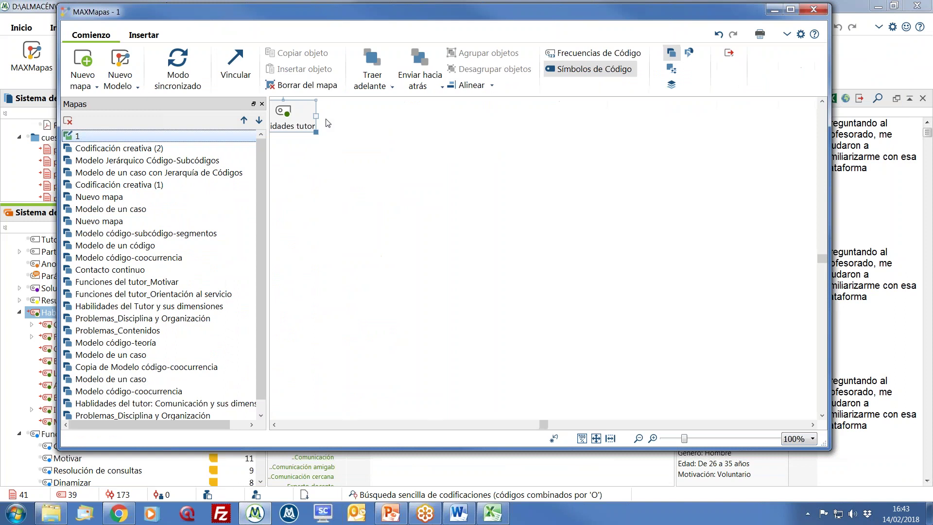
drag(306, 127, 557, 155)
- Import the subcodes of Habilidades tutor into the map, using different line widths to indicate frequencies
right_click(557, 154)
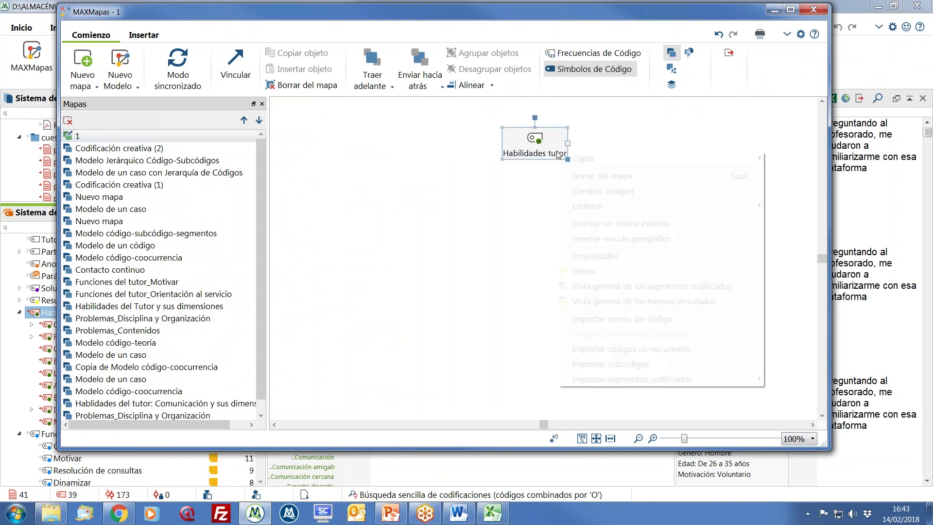
click(646, 364)
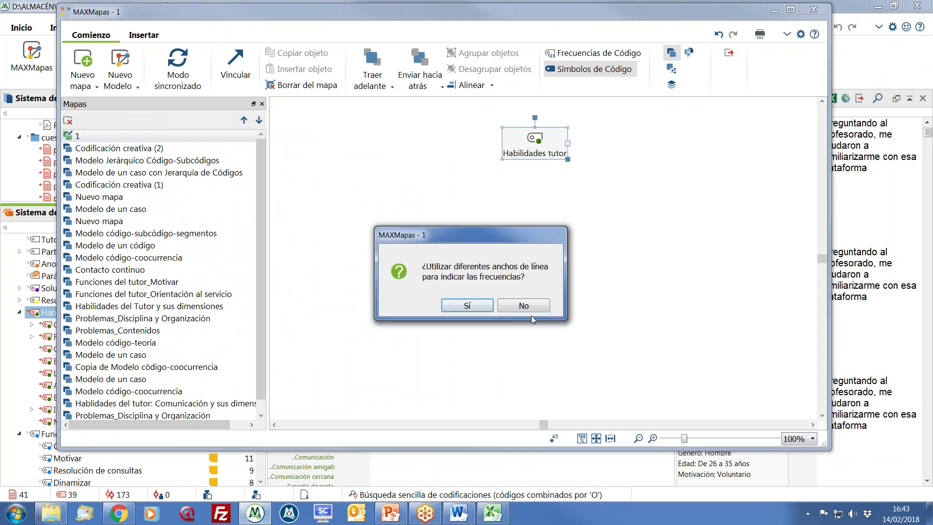
click(469, 306)
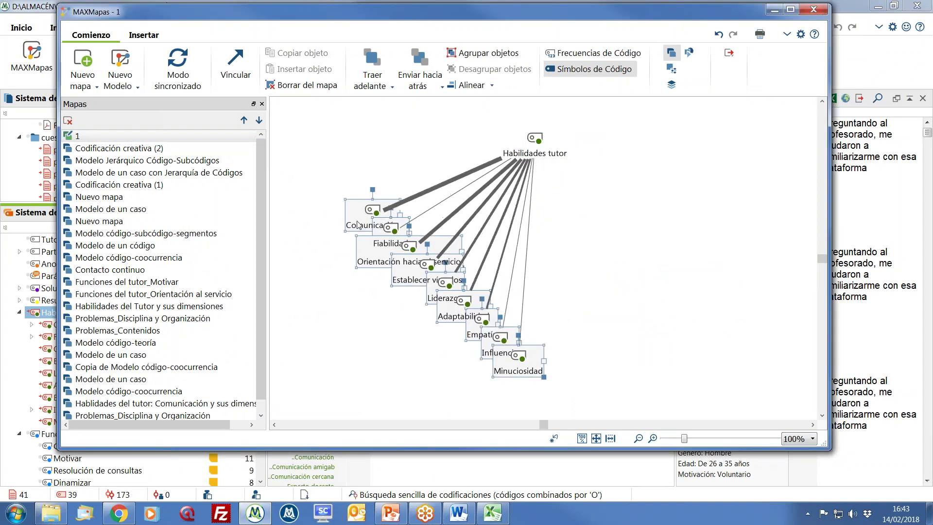
- Spread out the subcodes Comunicación, Fiabilidad and Orientación hacia el servicio, placing Comunicación to the right of Habilidades tutor
click(330, 214)
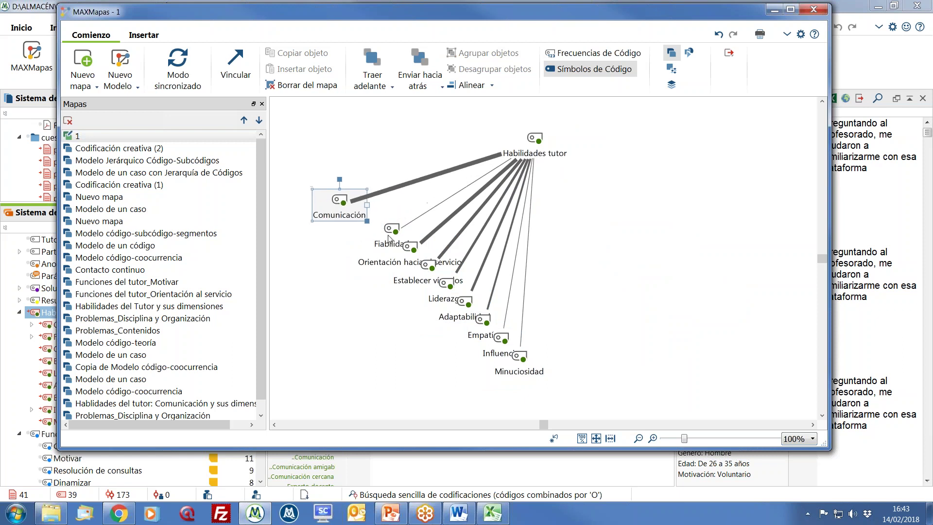
drag(390, 239, 594, 246)
drag(401, 252, 682, 183)
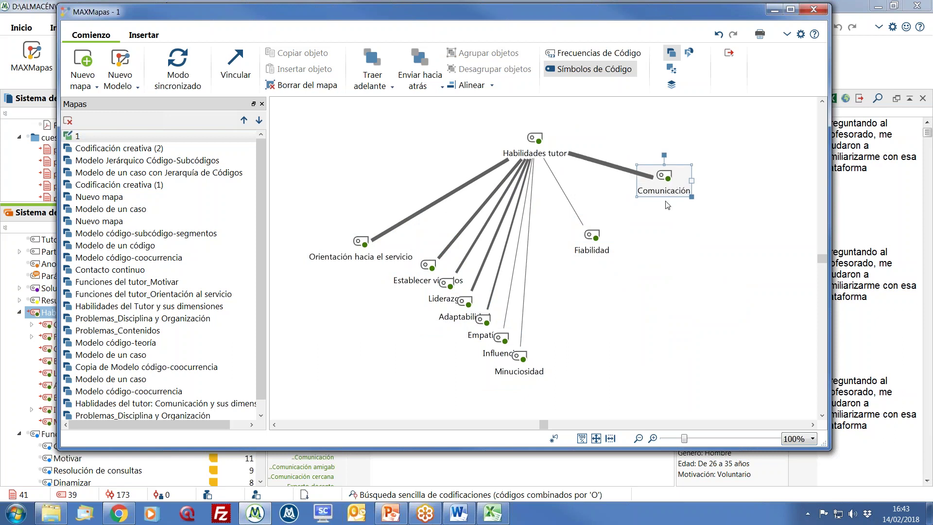
- Import the codes co-occurring with Comunicación into the map, using different line widths to indicate frequencies
right_click(664, 183)
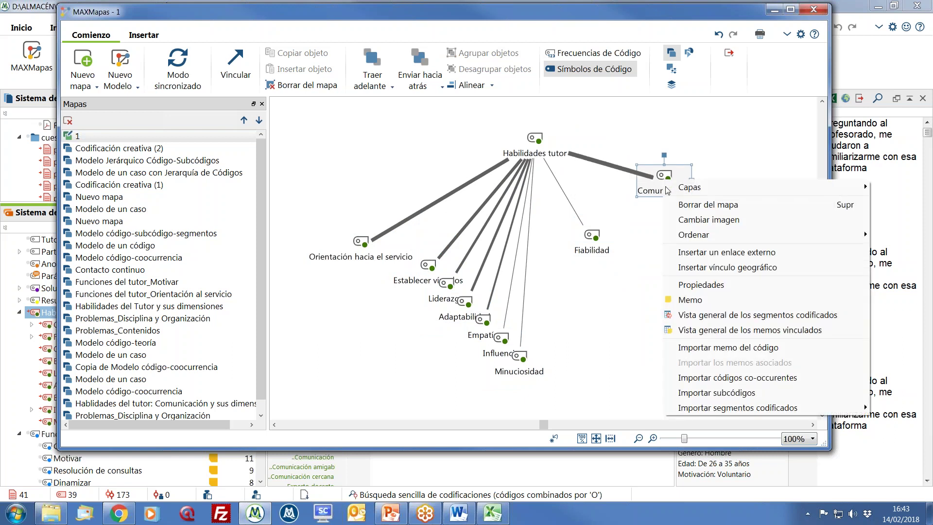
click(738, 377)
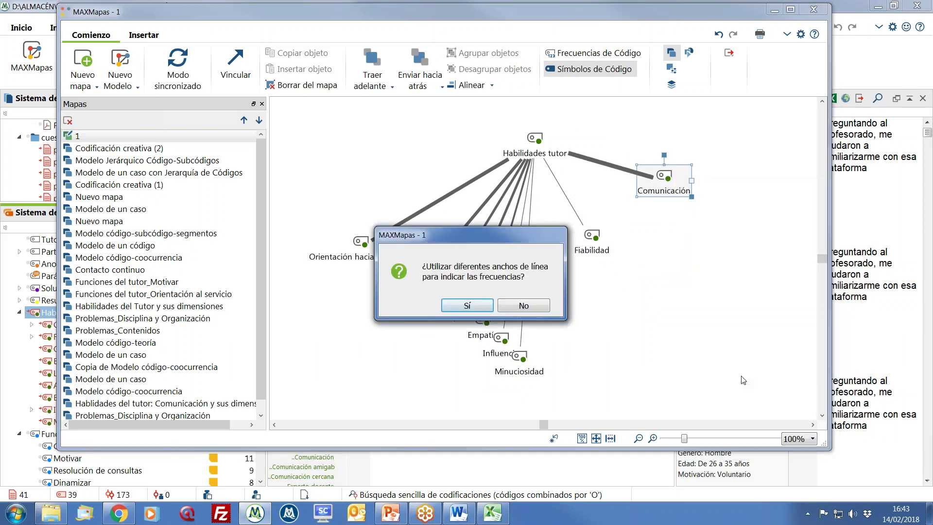
click(476, 306)
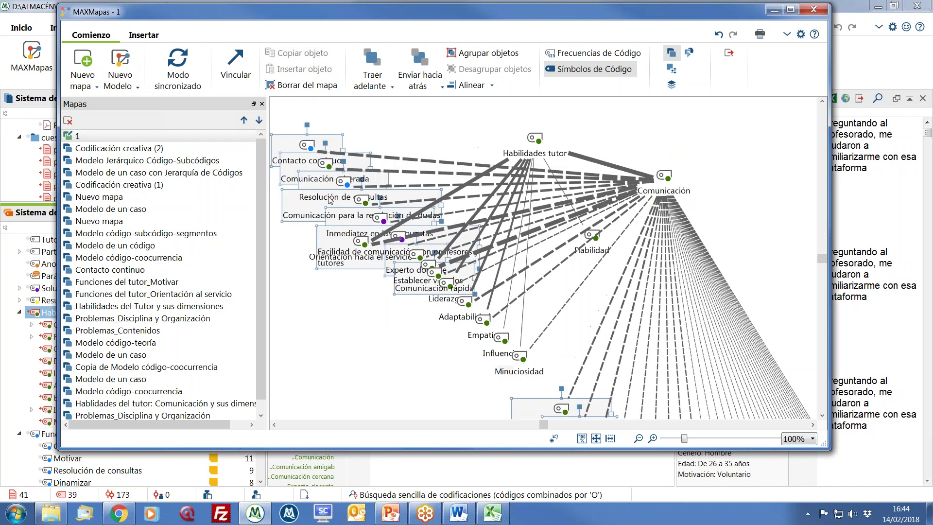
- Move the imported co-occurring codes below Comunicación, and place Comunicación reiterada on its own beside Minuciosidad
drag(503, 284, 680, 368)
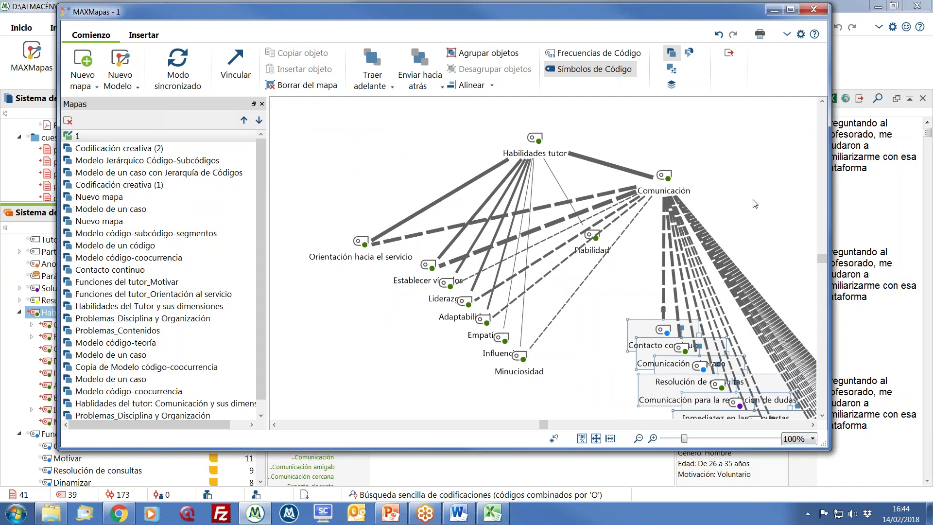
click(751, 202)
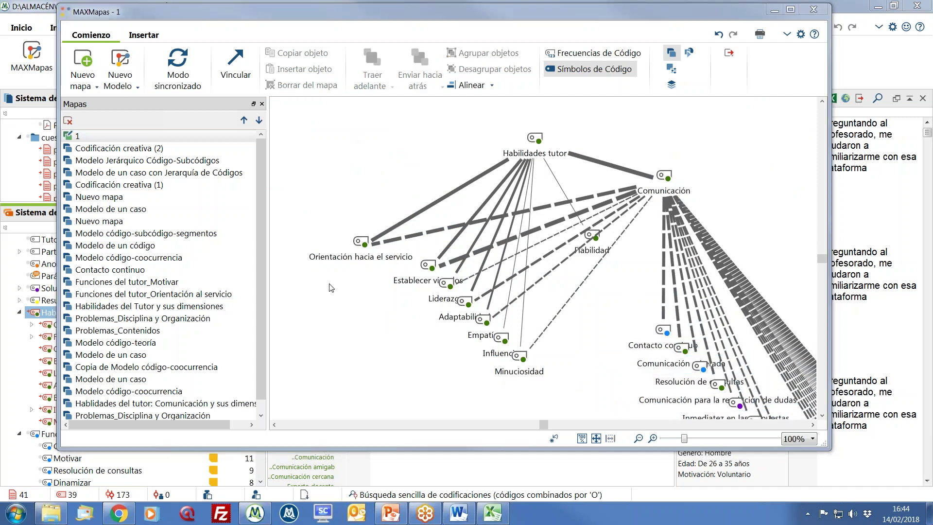
drag(675, 362, 557, 374)
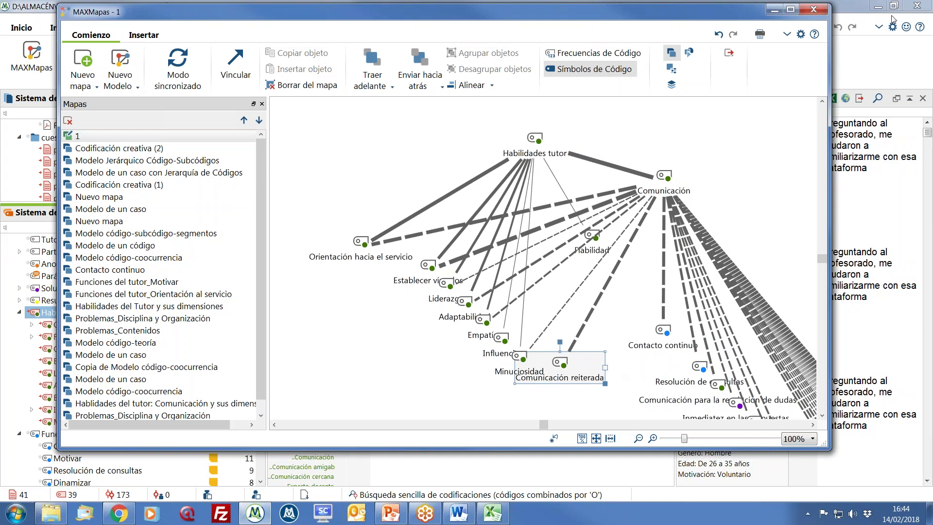
click(791, 9)
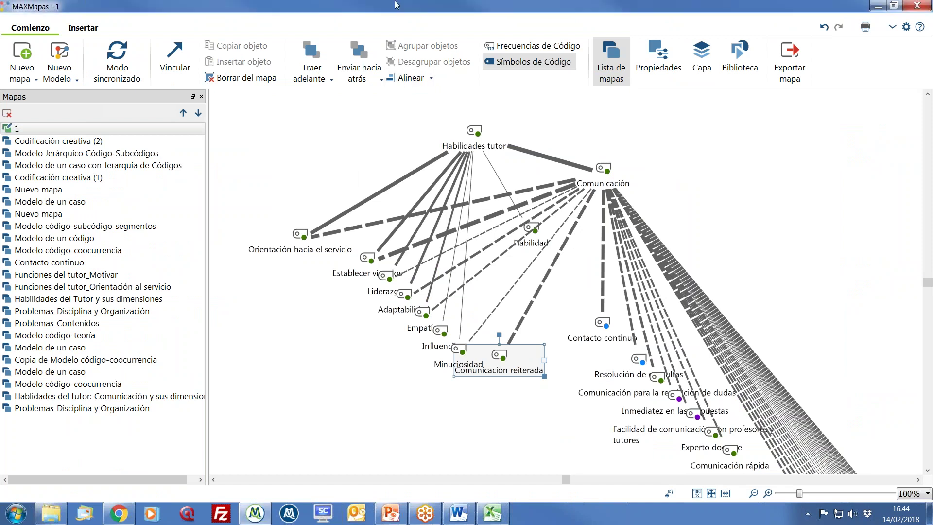
- Create a new map from the Modelo de un caso template, keeping the document list accessible beside the map window
double_click(495, 4)
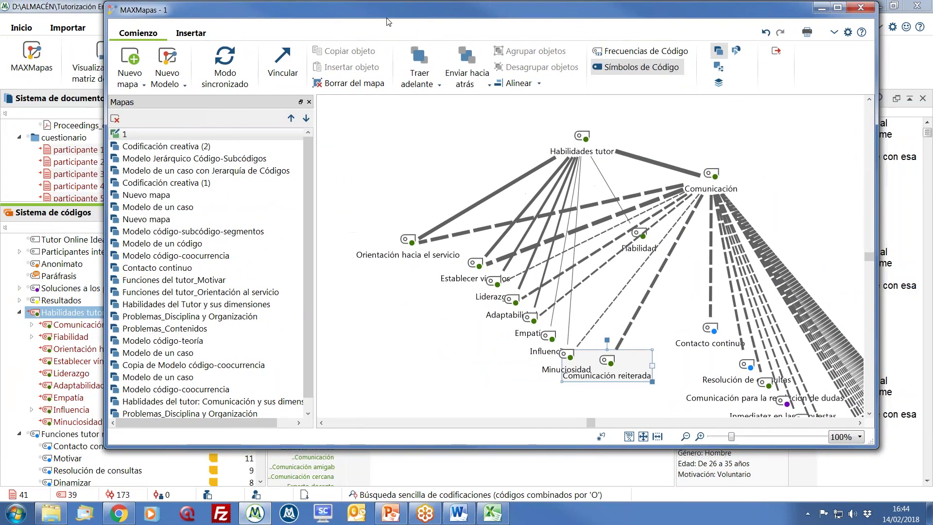
click(180, 88)
click(180, 90)
click(179, 87)
click(179, 88)
click(180, 88)
click(181, 89)
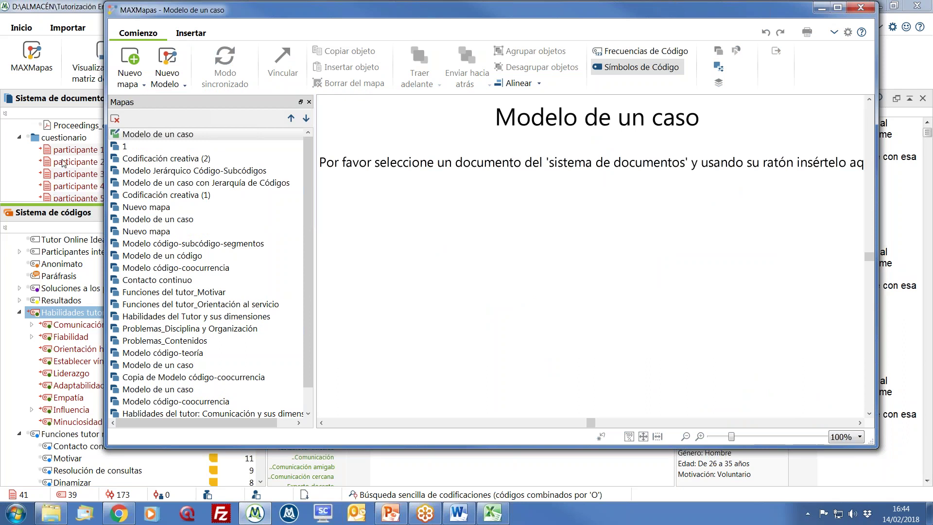
- Generate the one-case model for participante 1 with up to 10 codes and 5 coded segments prioritised by weight, and enlarge the map window
drag(63, 150, 488, 243)
drag(579, 140, 427, 161)
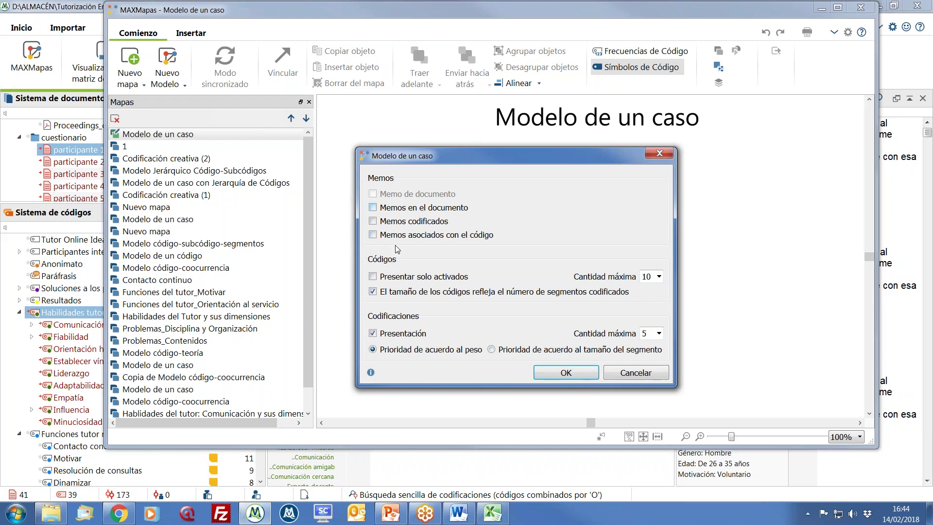
key(Return)
click(545, 372)
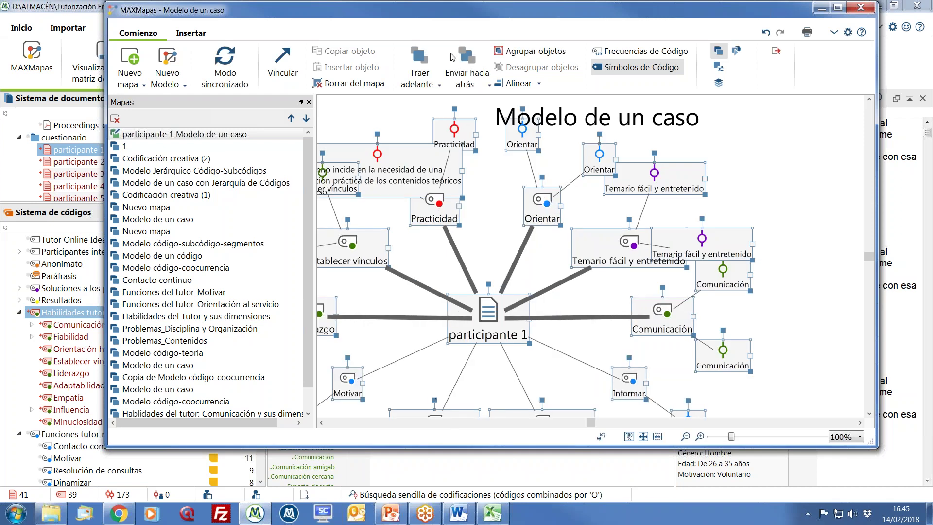
double_click(447, 14)
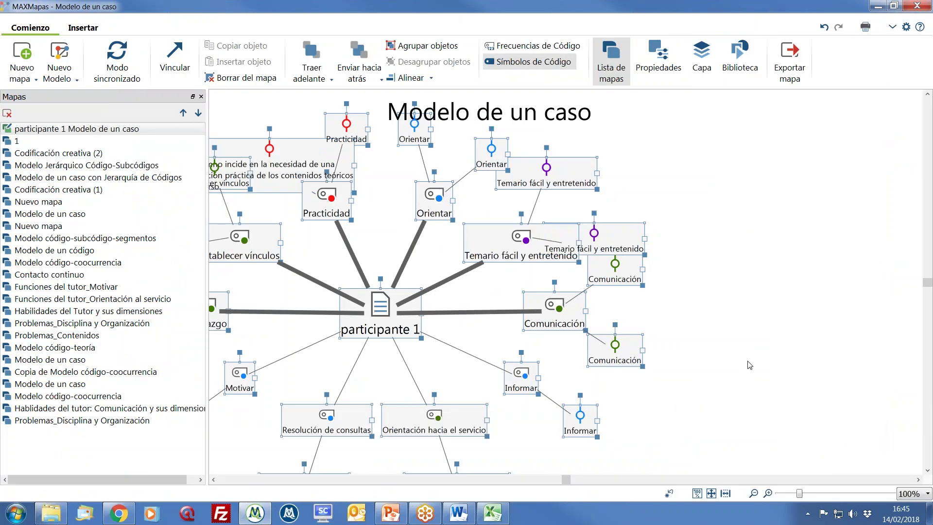
click(729, 363)
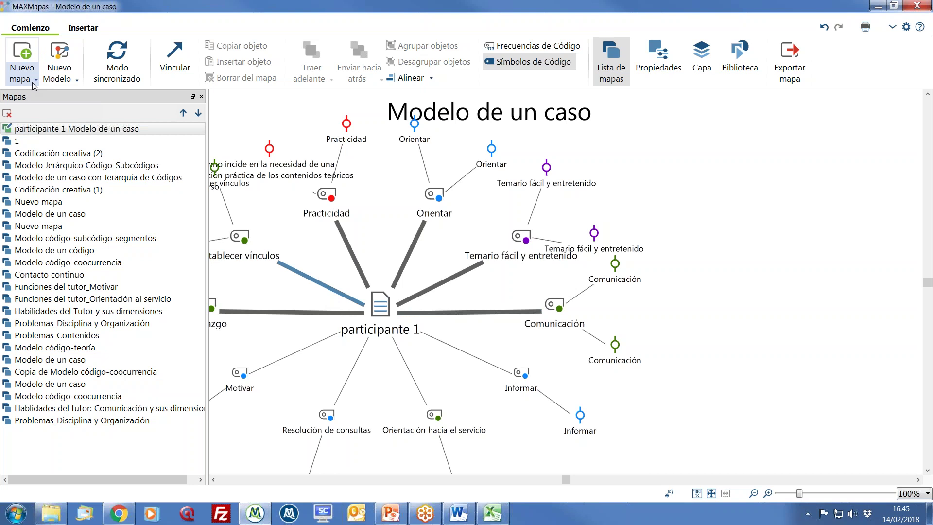
- Open the list of model templates for another new map
click(63, 83)
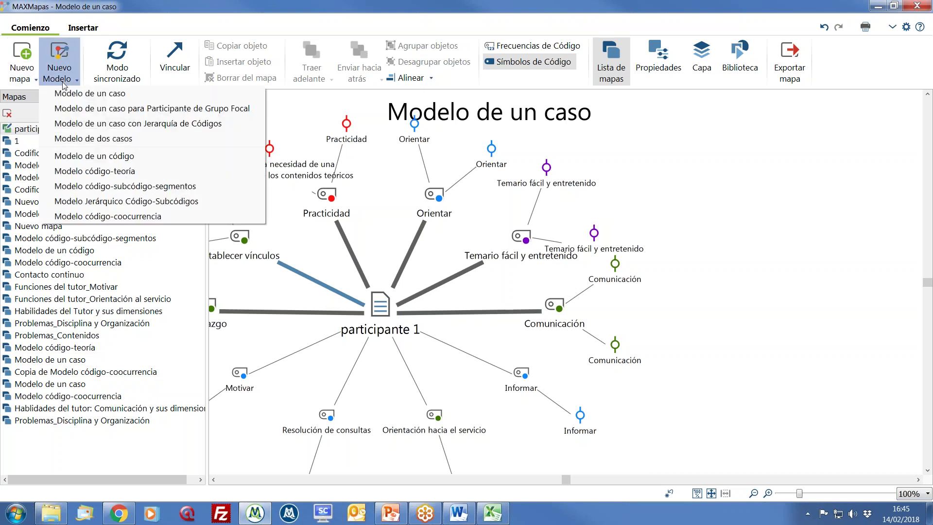